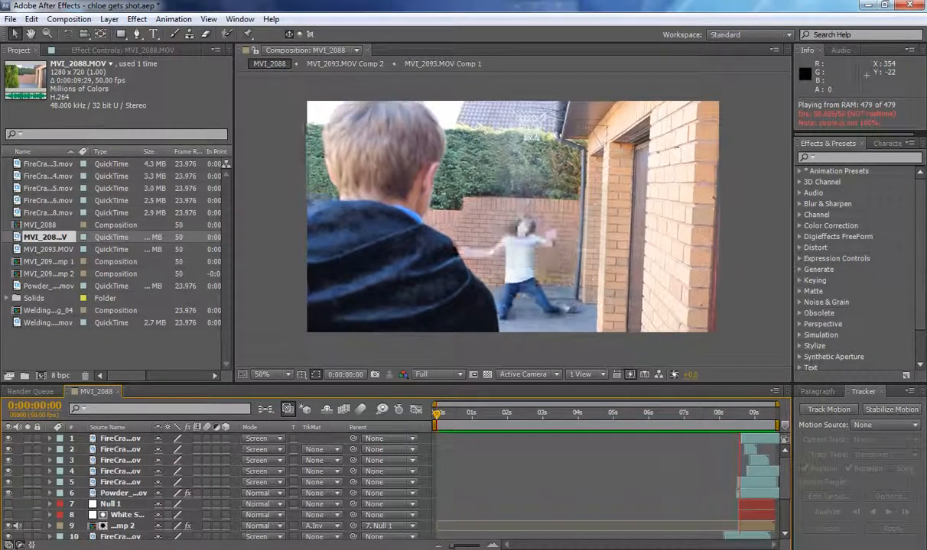
Preview the finished MVI_2088 composition and scrub through the MVI_2088.MOV source footage.
key("space")
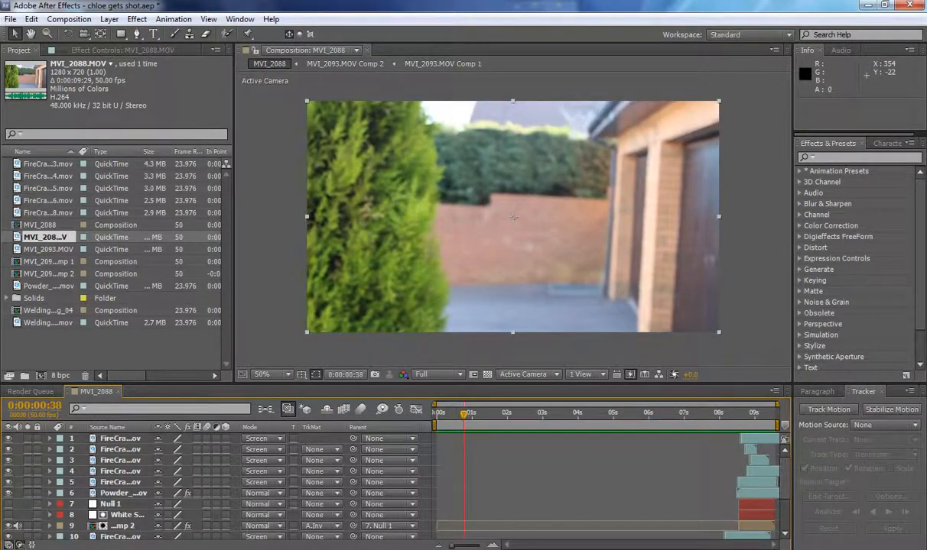
left_click(438, 413)
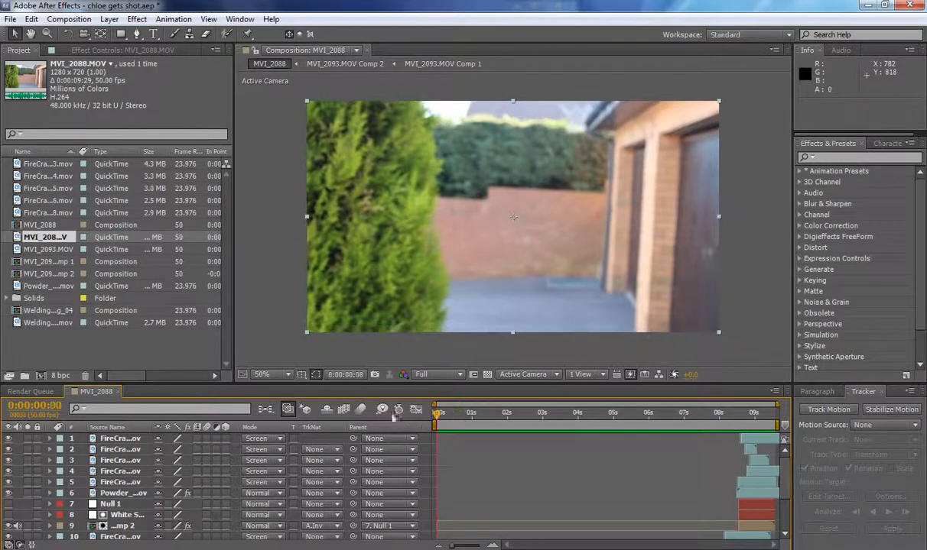
double_click(37, 237)
left_click_drag(280, 349, 241, 341)
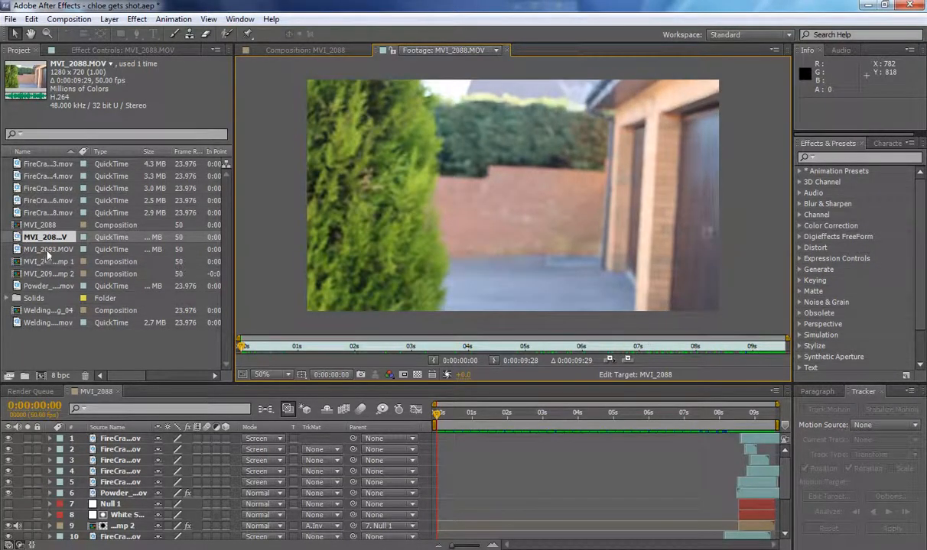
Play and scrub through the MVI_2093.MOV source footage, from the girl's jump to the empty background.
double_click(46, 251)
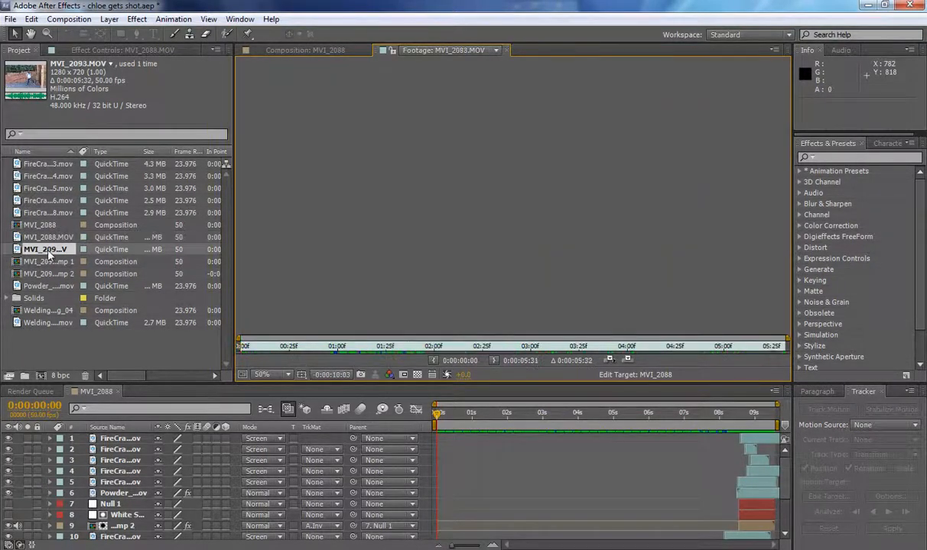
left_click(245, 348)
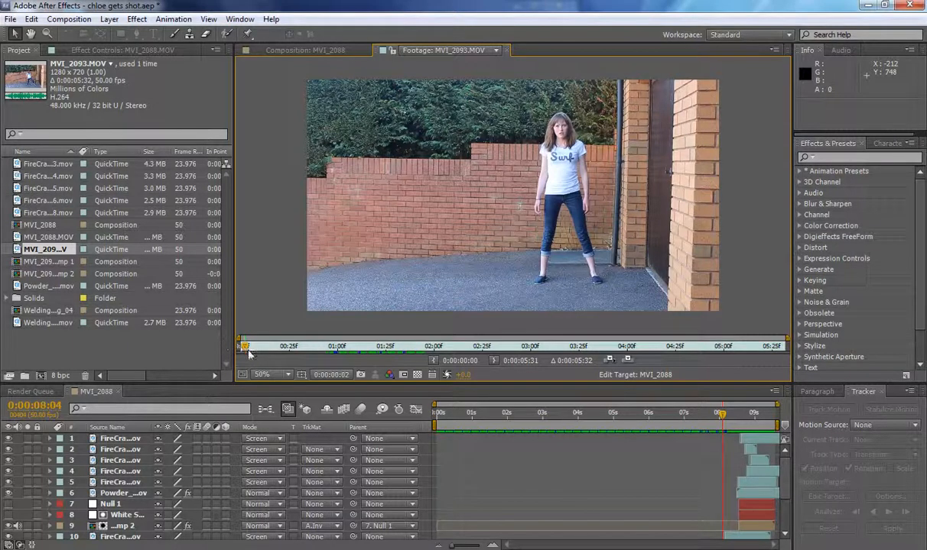
key("space")
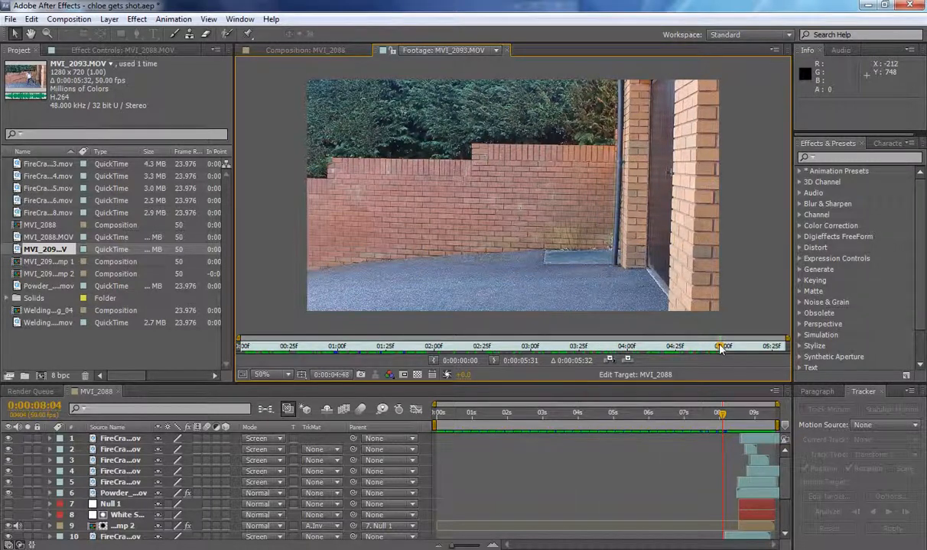
mouse_move(720, 349)
left_mouse_down()
mouse_move(230, 349)
mouse_move(310, 349)
mouse_move(269, 352)
mouse_move(309, 358)
mouse_move(285, 356)
mouse_move(283, 371)
mouse_move(316, 367)
mouse_move(353, 378)
mouse_move(252, 373)
left_mouse_up()
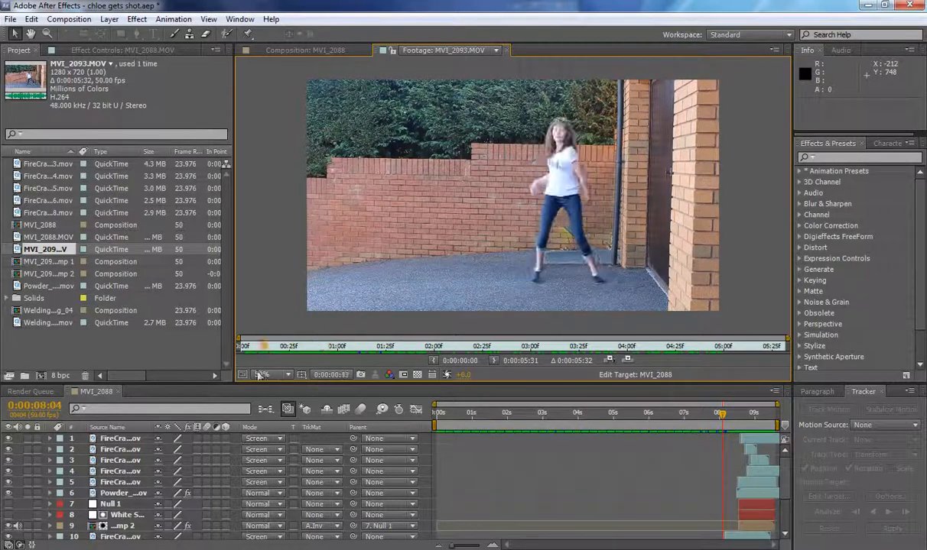
Create a new composition from the MVI_2088.MOV footage and select its layer.
left_click(46, 238)
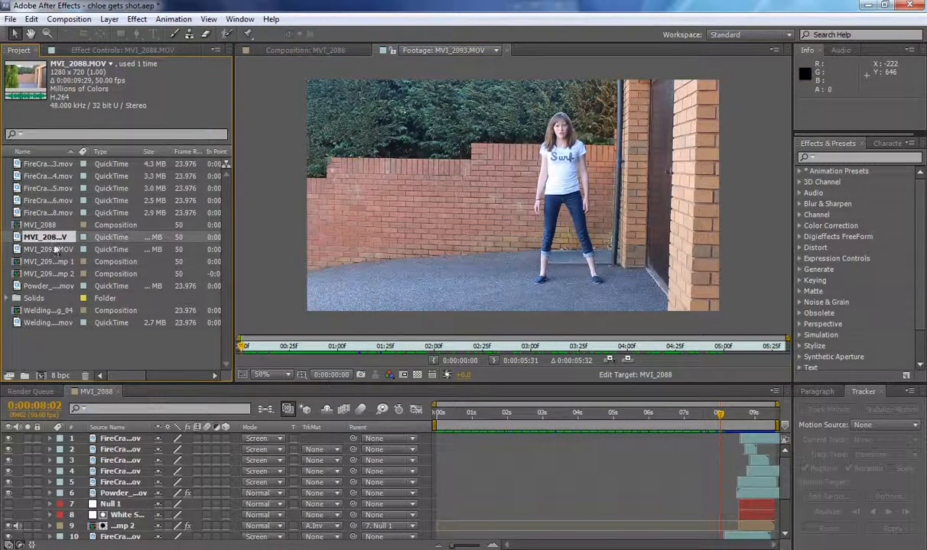
left_click_drag(52, 238, 41, 375)
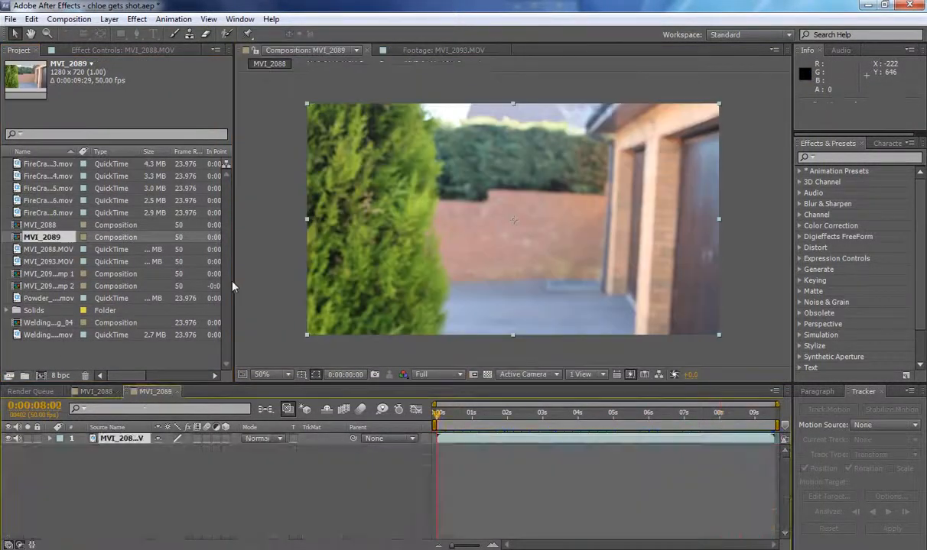
left_click(503, 438)
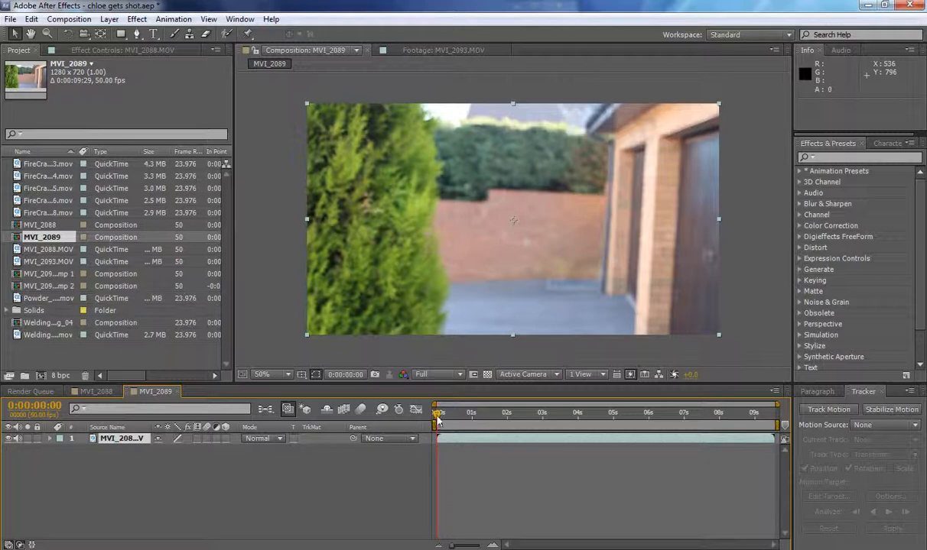
Go to 0:00:08:27 and set up motion tracking on the clip for both position and rotation.
left_click_drag(438, 419, 747, 414)
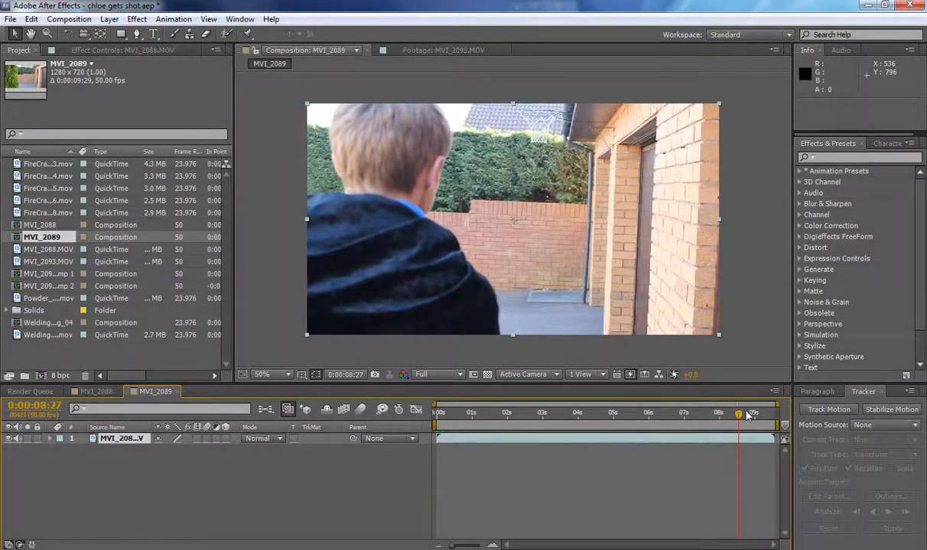
left_click(829, 414)
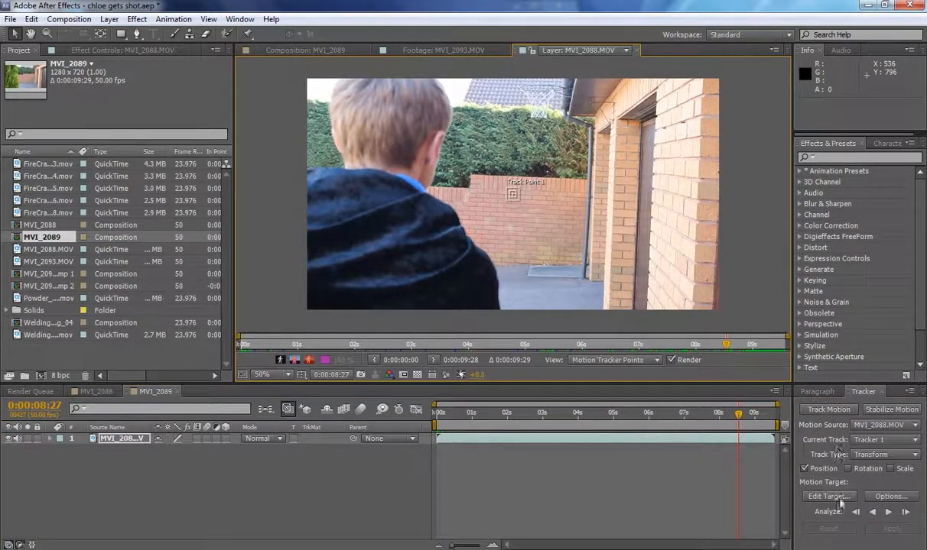
left_click(847, 469)
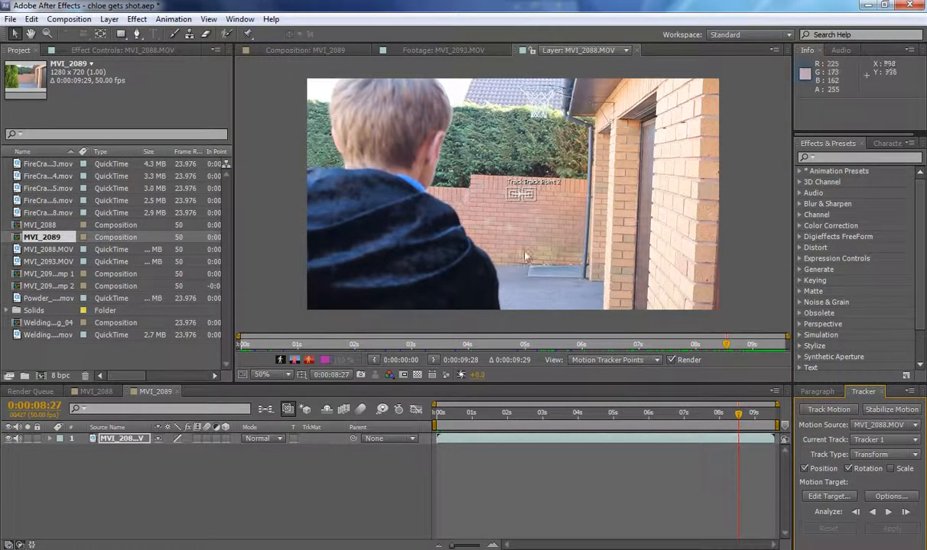
Enlarge Track Point 2's feature and search regions and place it on the drainpipe bracket beside the brick pillar.
scroll(505, 215, "up", 4)
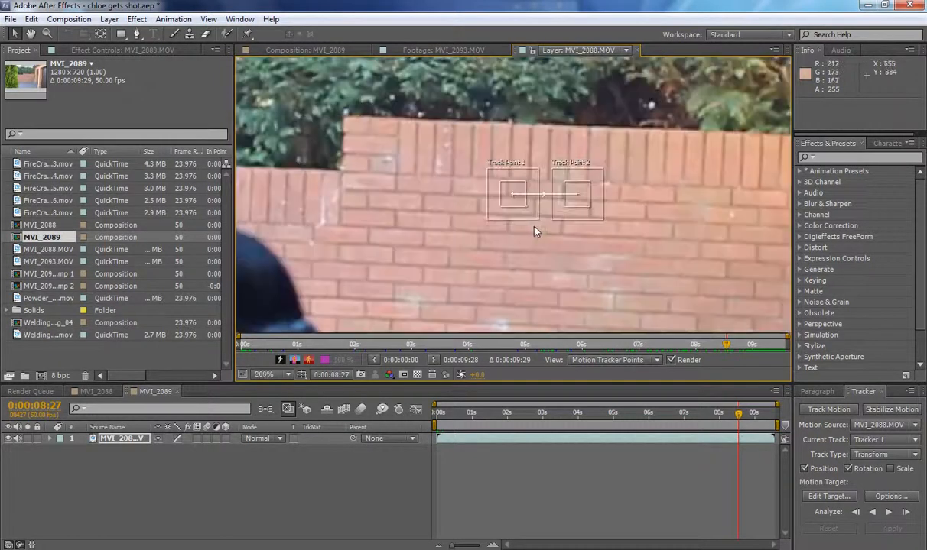
scroll(503, 217, "down", 2)
mouse_move(551, 192)
left_mouse_down()
mouse_move(534, 164)
mouse_move(562, 182)
left_mouse_up()
scroll(562, 186, "down", 2)
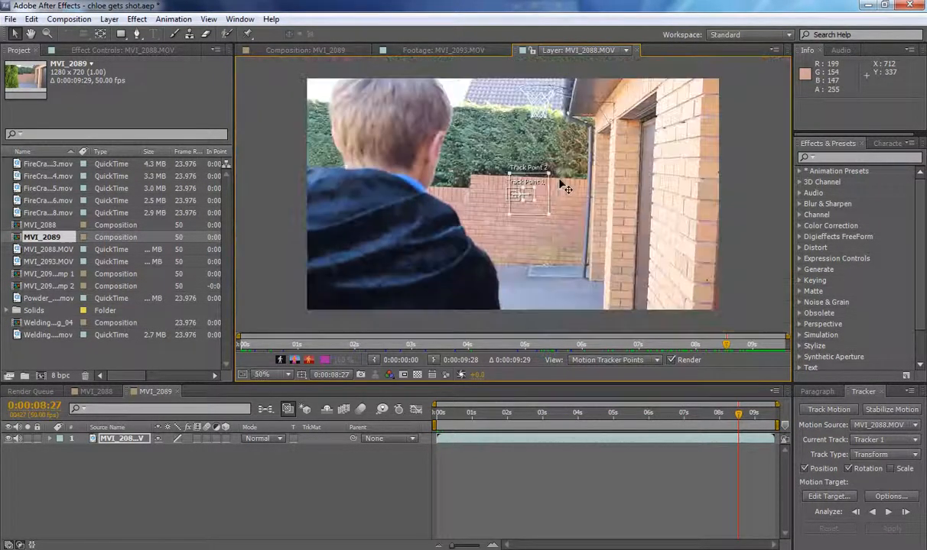
scroll(549, 197, "up", 3)
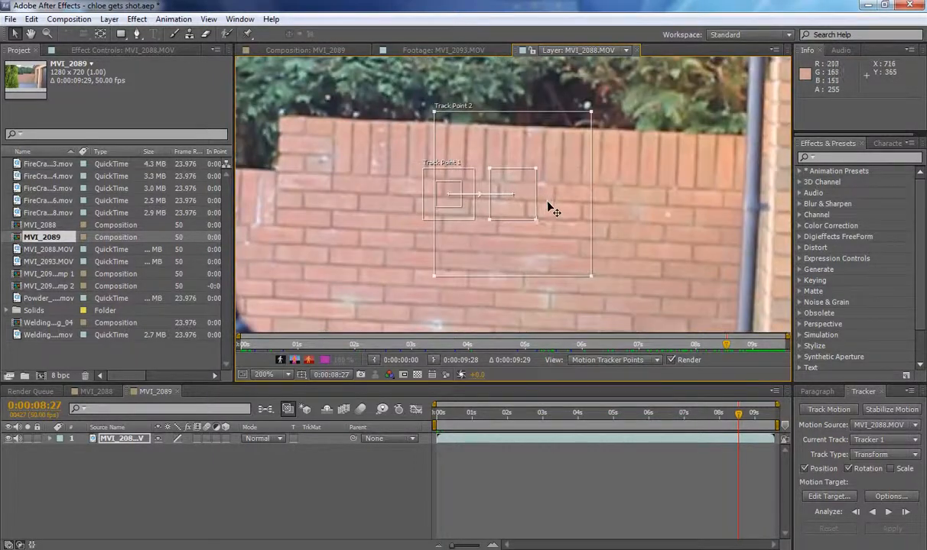
left_click_drag(548, 206, 697, 215)
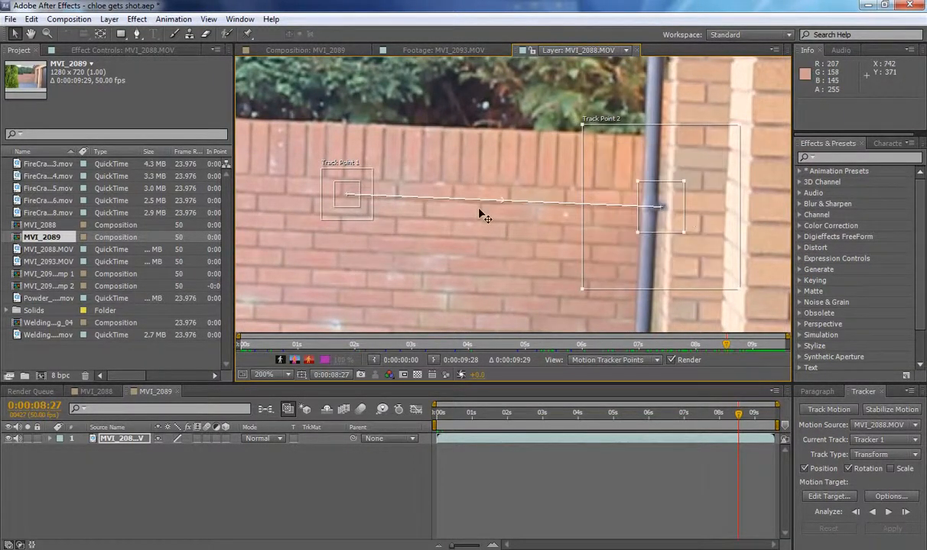
Place Track Point 1 at the foot of the drainpipe and analyze the motion forward to the clip's end.
scroll(447, 208, "down", 2)
scroll(445, 211, "down", 1)
left_click(472, 201)
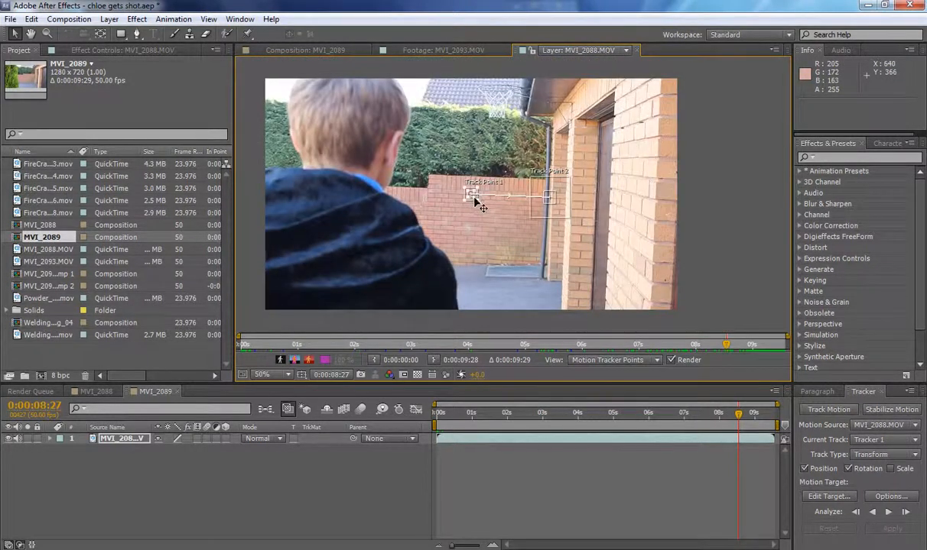
left_click_drag(479, 204, 559, 265)
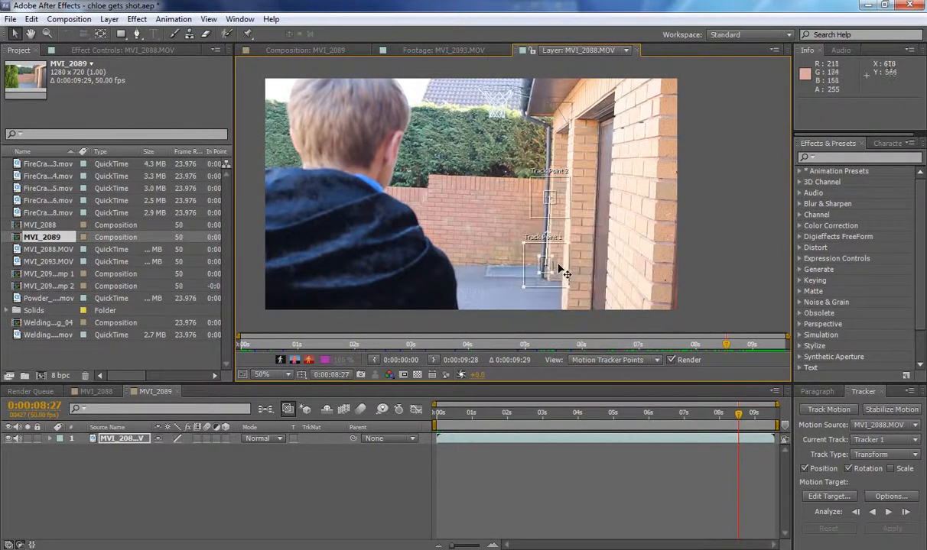
left_click(888, 512)
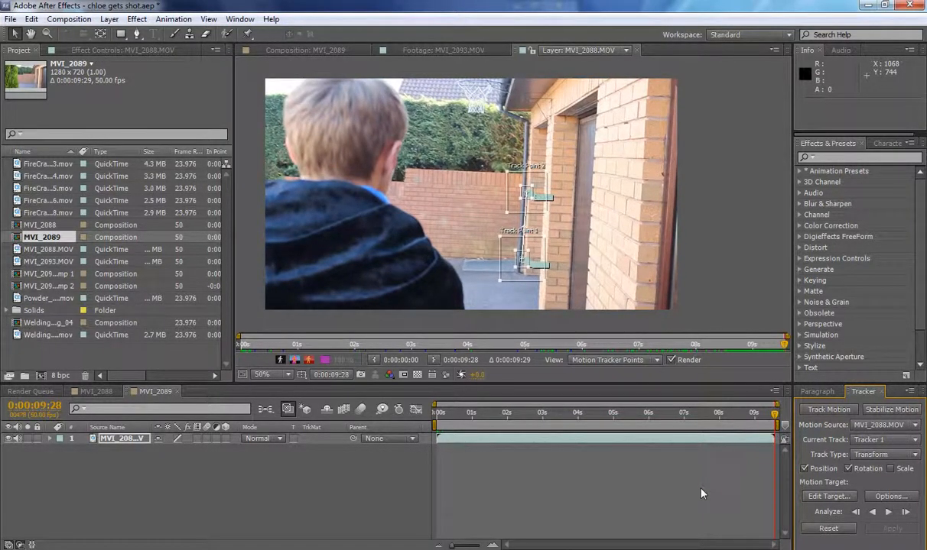
Add a new null object to the composition.
left_click(109, 18)
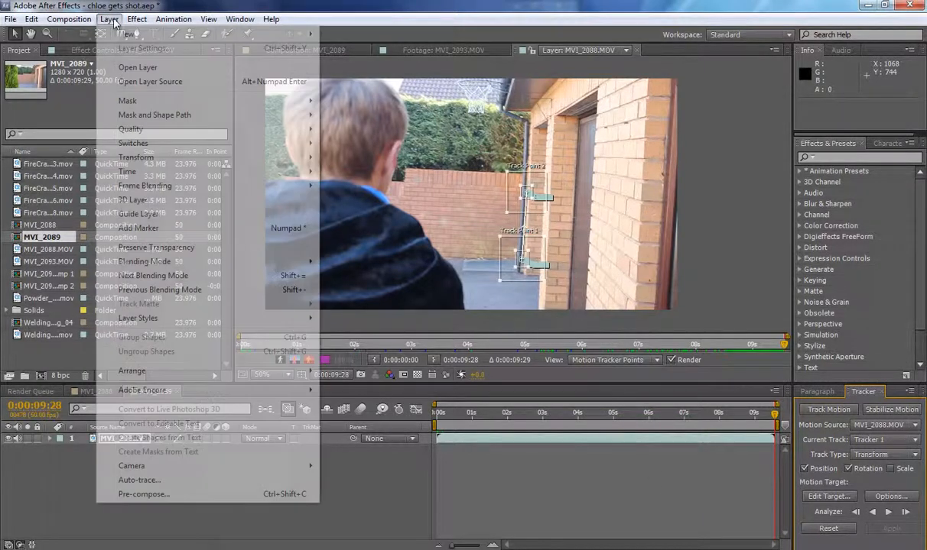
mouse_move(142, 42)
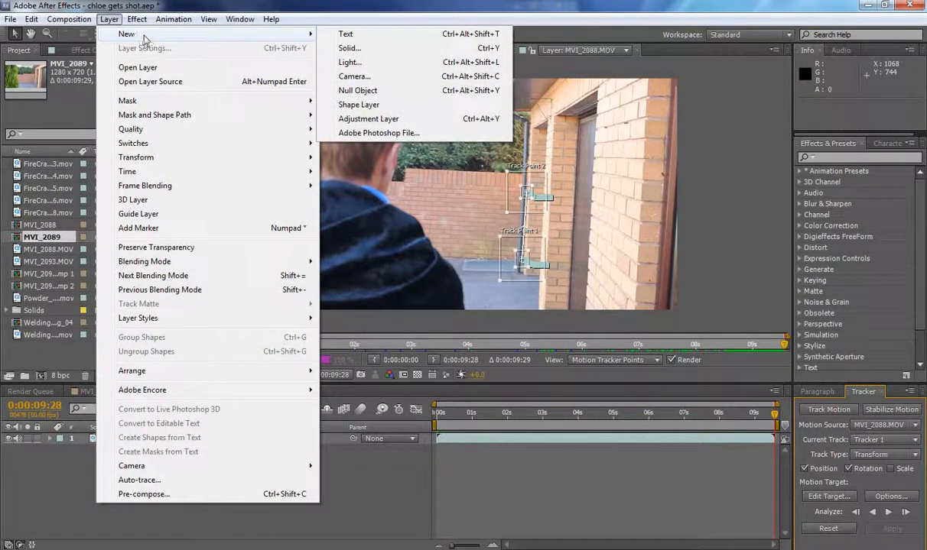
left_click(387, 92)
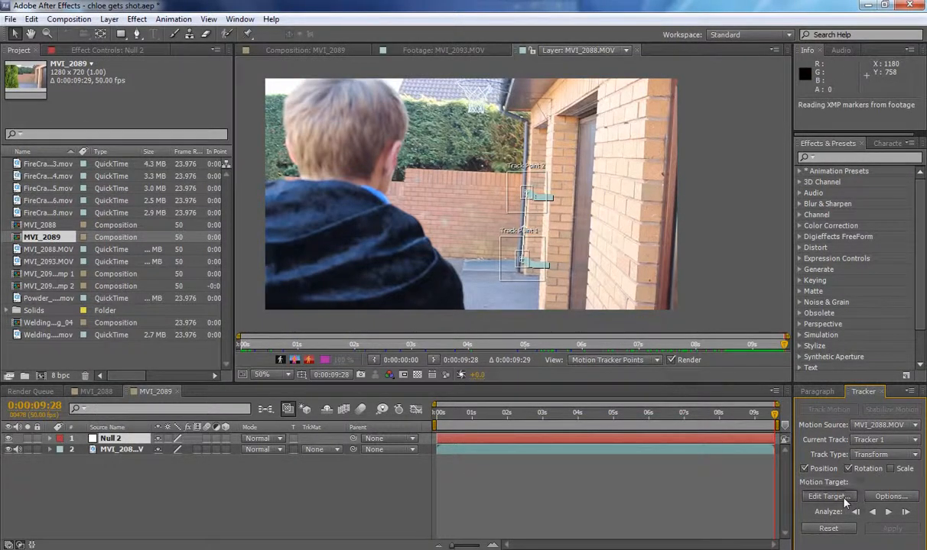
Set Null 2 as the motion target and apply the tracking data in X and Y.
left_click(817, 497)
left_click(503, 263)
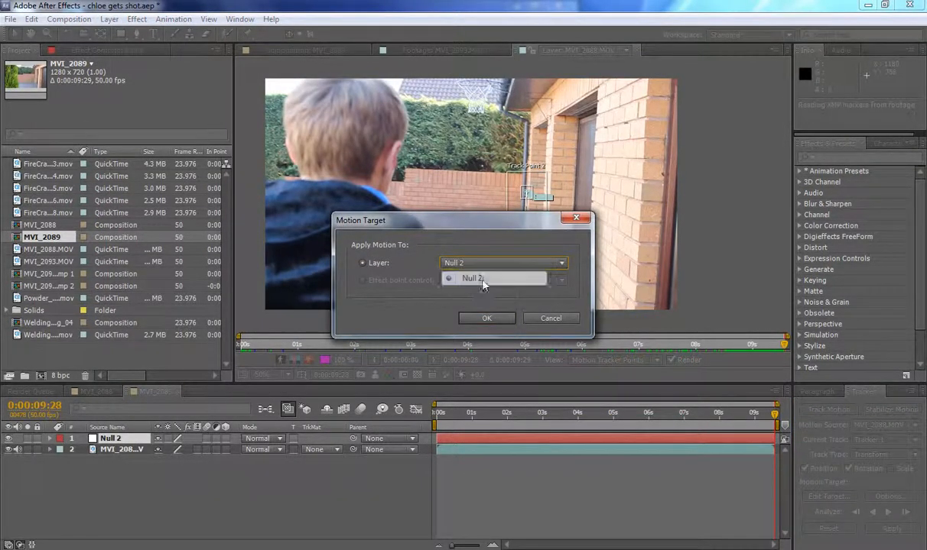
left_click(458, 264)
left_click(485, 320)
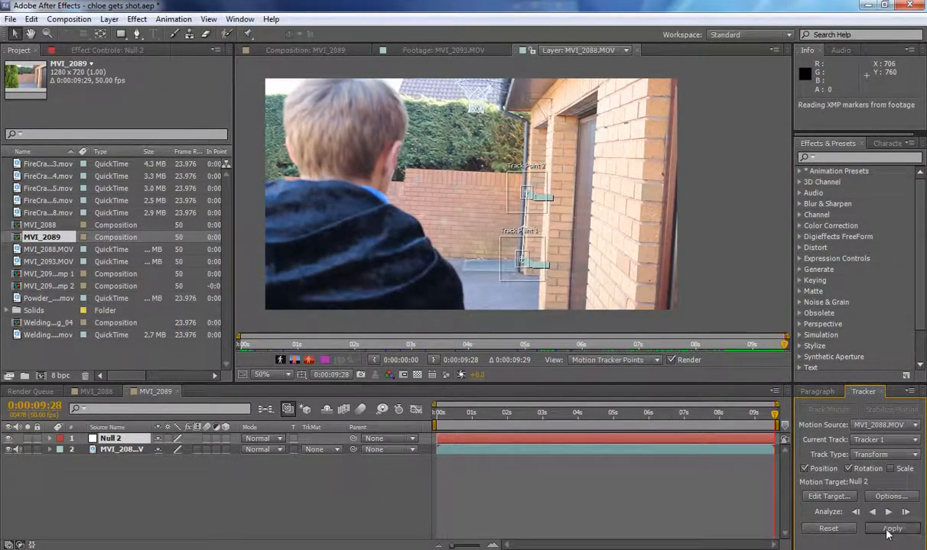
left_click(891, 528)
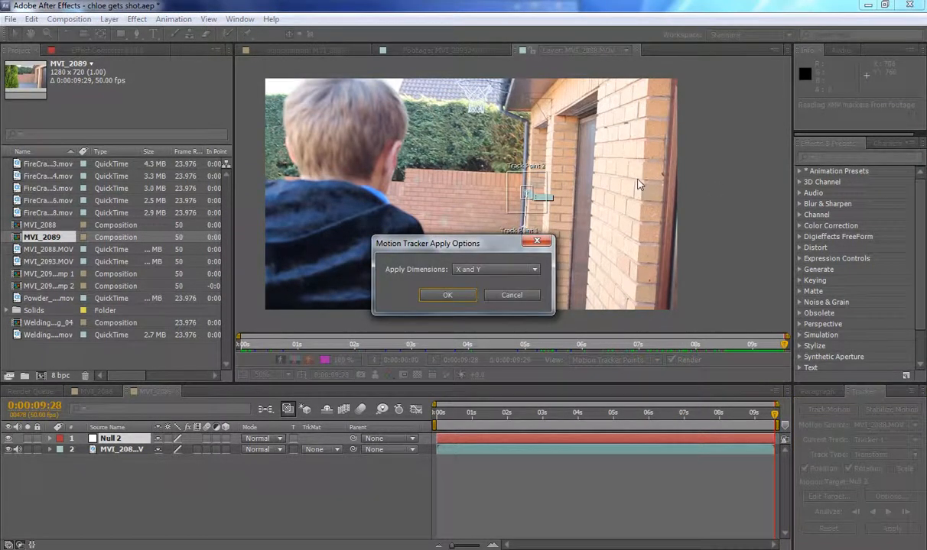
left_click(432, 295)
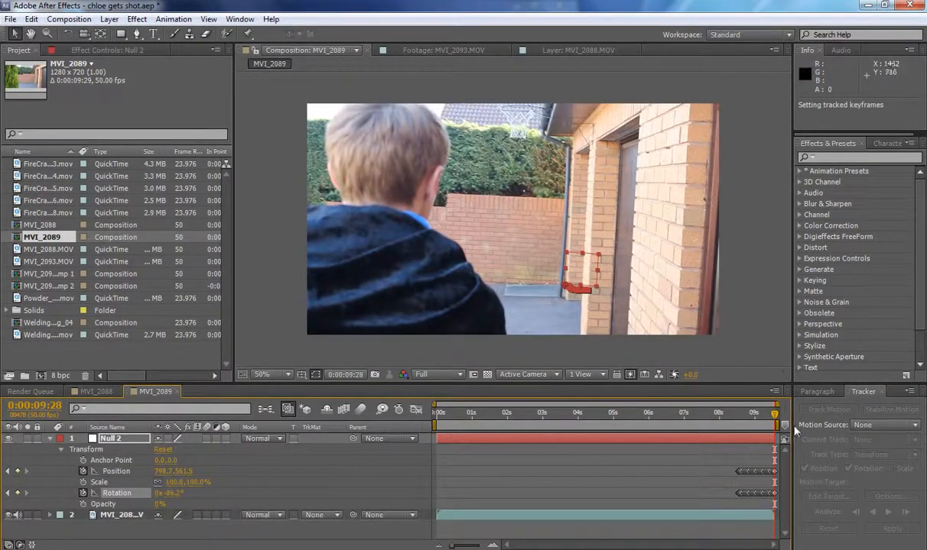
Trim the start of the Null 2 layer to 0:00:08:23 and collapse its properties.
left_click_drag(775, 421, 735, 421)
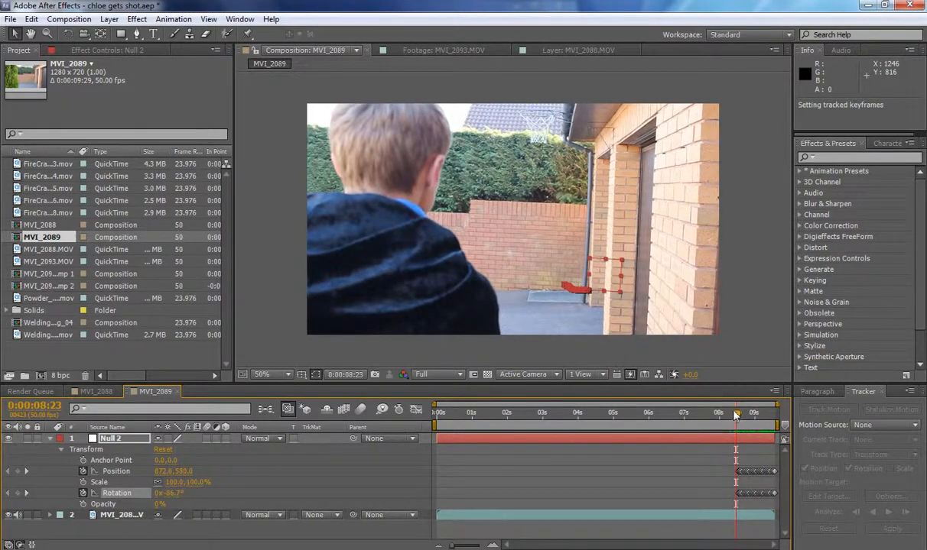
key("alt+bracketleft")
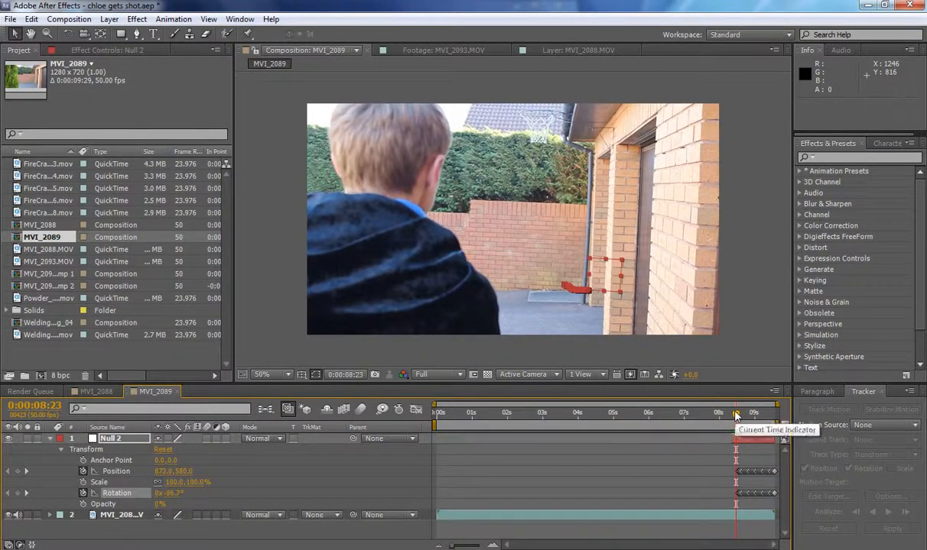
left_click(50, 439)
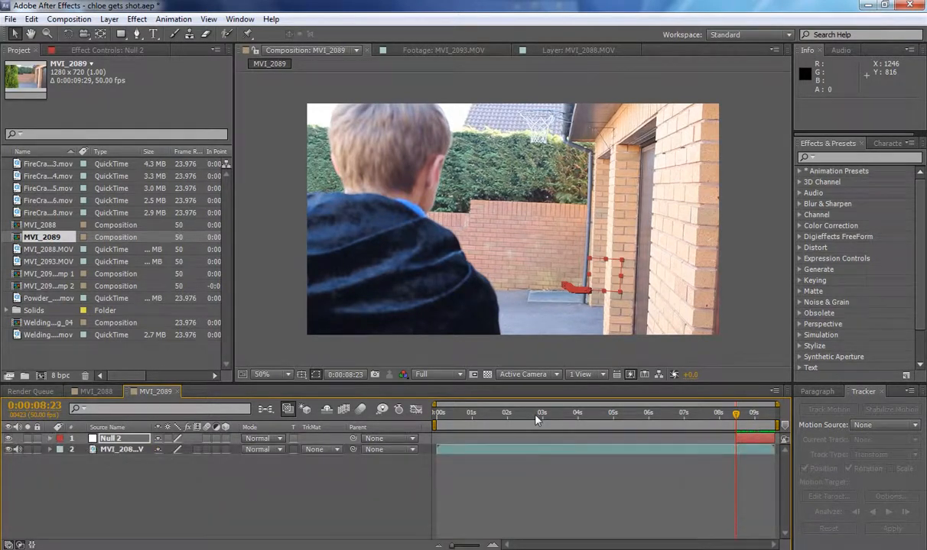
Preview the null's tracked motion, return to 0:00:08:23, and hide the Null 2 layer.
left_click(493, 546)
left_click(492, 546)
left_click_drag(727, 546, 755, 546)
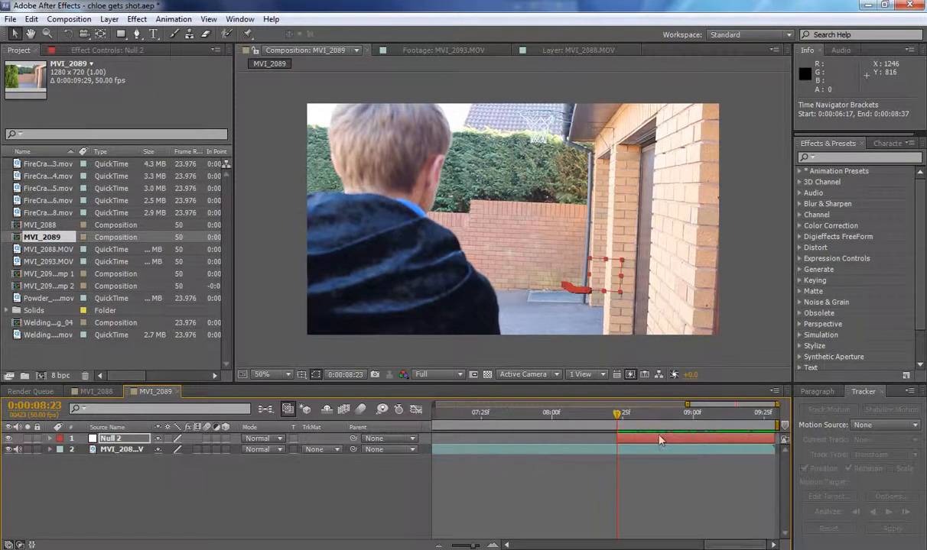
key("space")
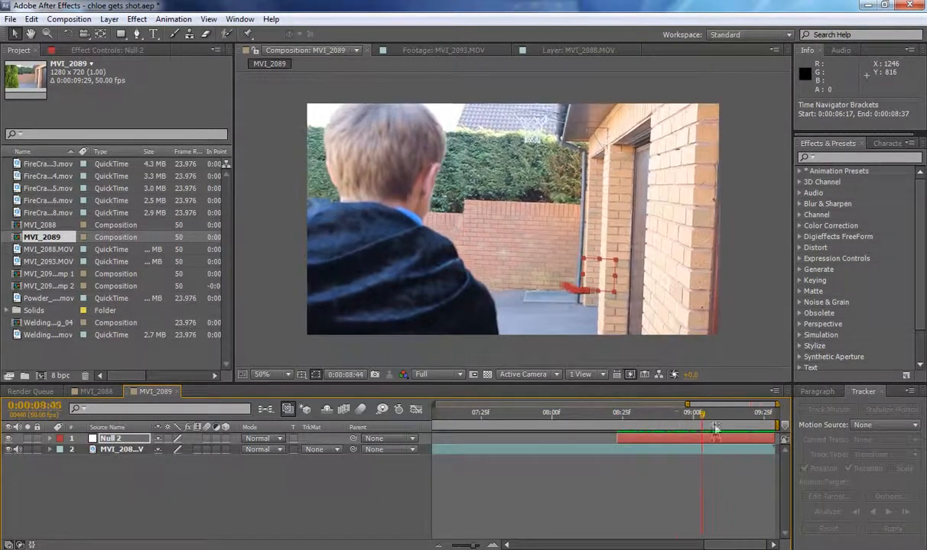
left_click_drag(664, 416, 619, 418)
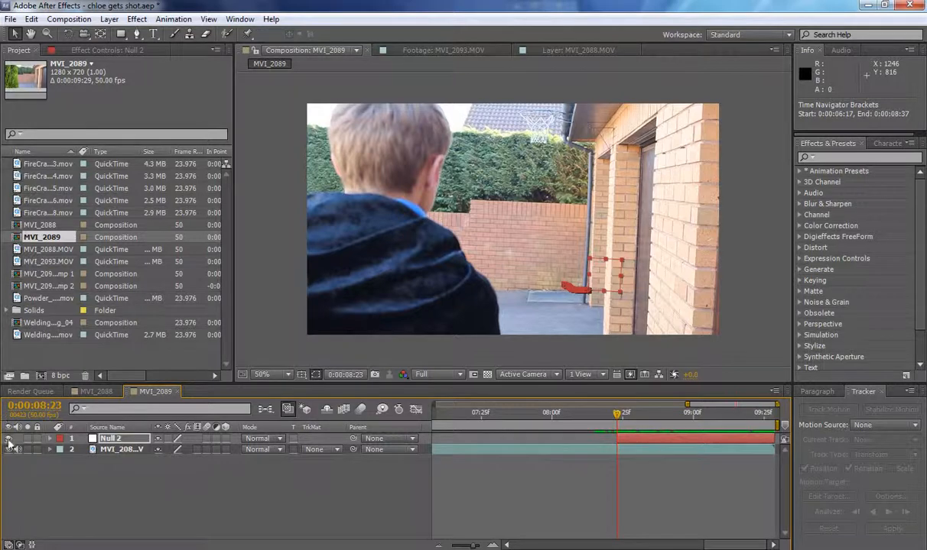
left_click(10, 439)
Add MVI_2093.MOV to the composition beneath Null 2, shift it earlier in time, and trim its start to 0:00:08:23.
left_click(41, 246)
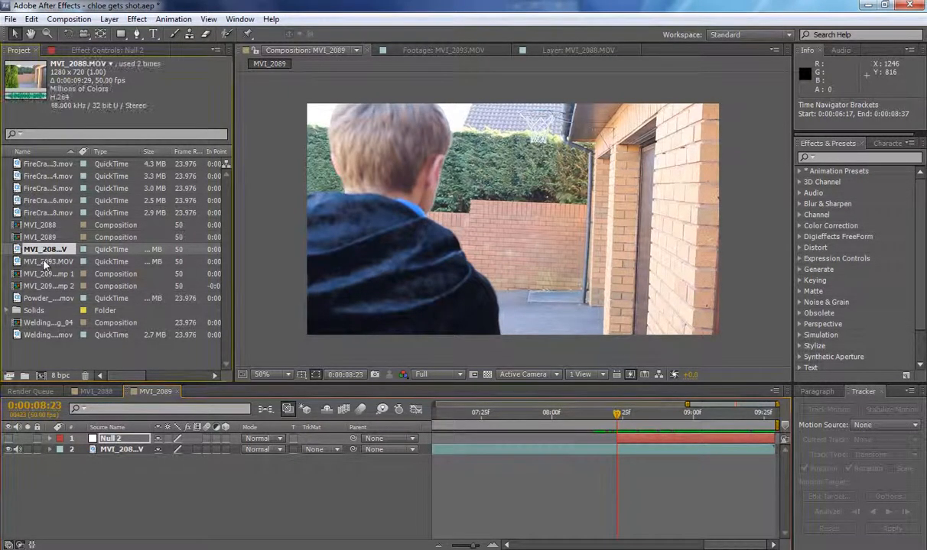
left_click(44, 261)
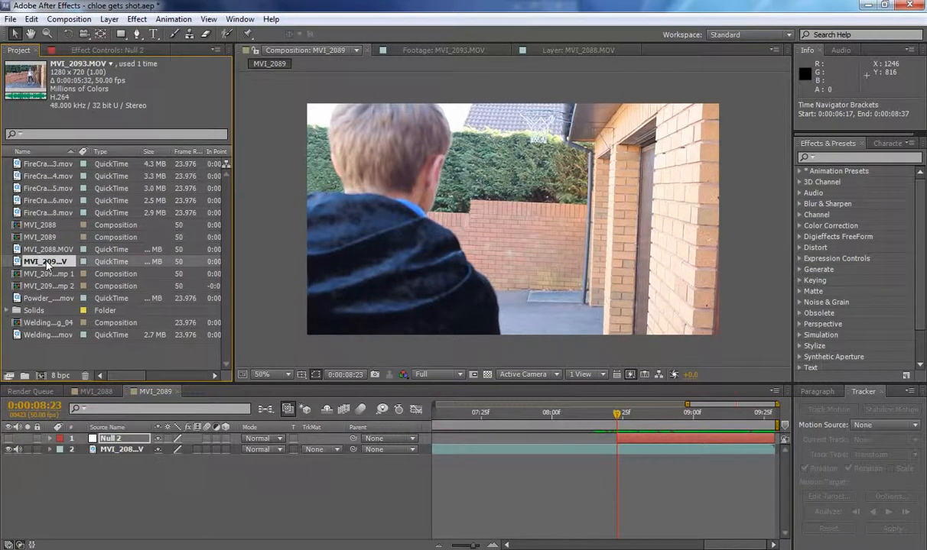
left_click_drag(47, 265, 623, 468)
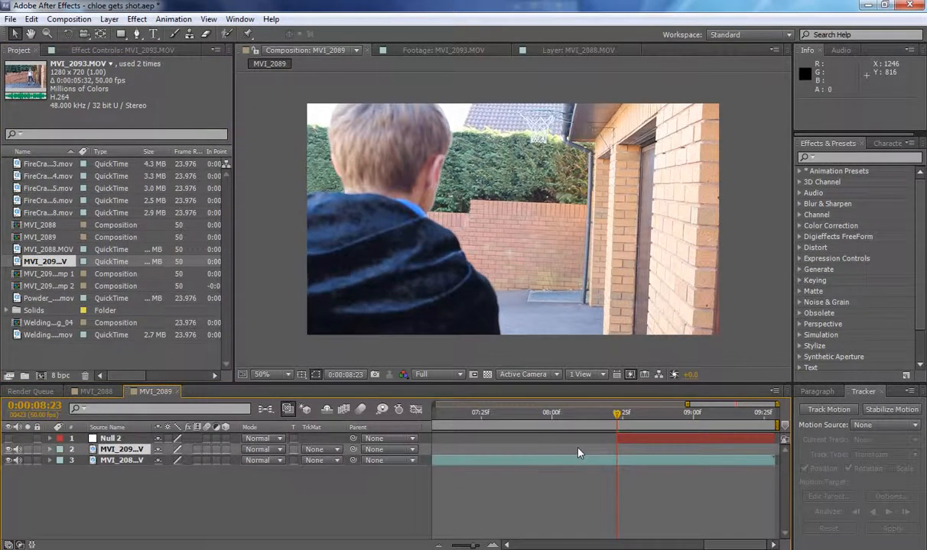
left_click_drag(671, 454, 564, 466)
key("alt+[")
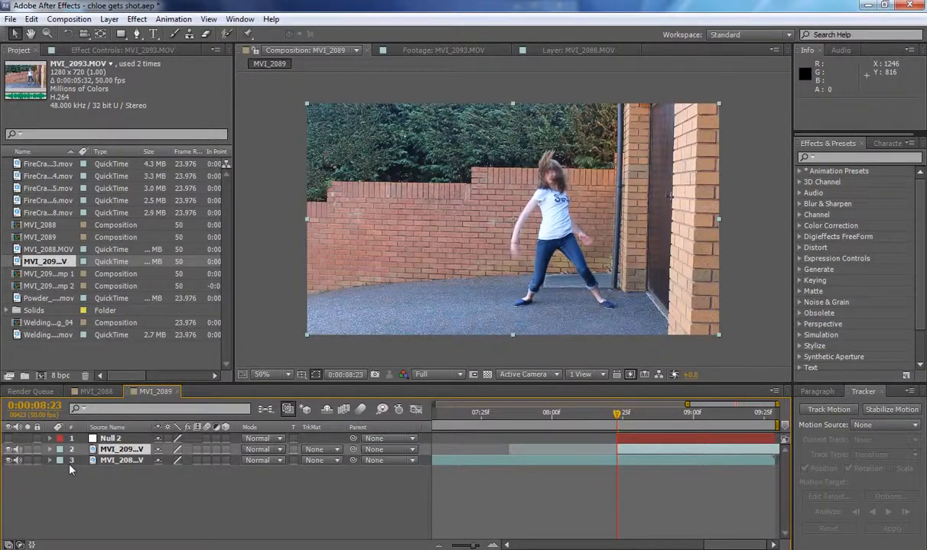
Make the MVI_2093.MOV layer semi-transparent and reposition it over the background shot at about 620, 354.
key("t")
left_click_drag(158, 462, 148, 452)
mouse_move(647, 247)
left_mouse_down()
mouse_move(548, 288)
mouse_move(513, 254)
mouse_move(580, 262)
mouse_move(630, 247)
left_mouse_up()
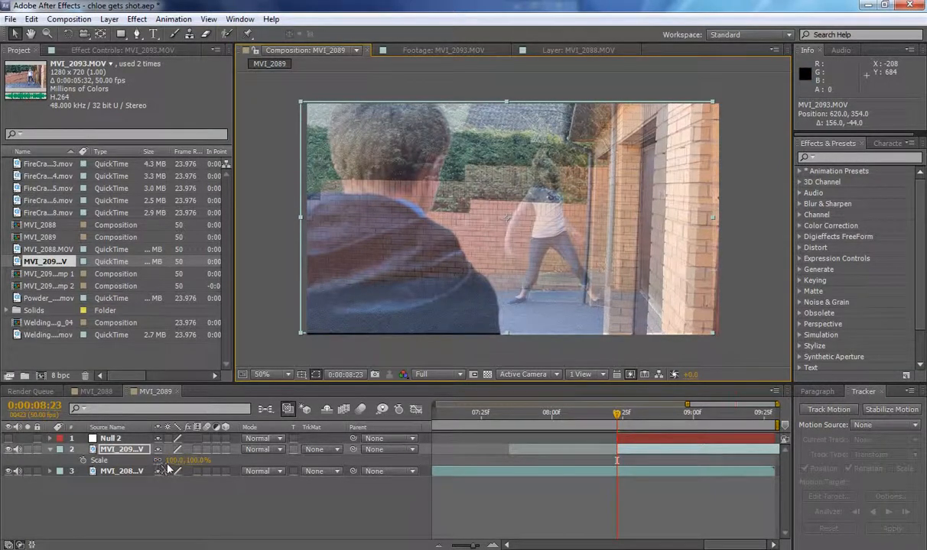
Scale the MVI_2093.MOV layer to 86% and move it down to about 618, 438 to match the background wall.
key("s")
left_click_drag(172, 460, 139, 462)
left_click_drag(147, 458, 161, 459)
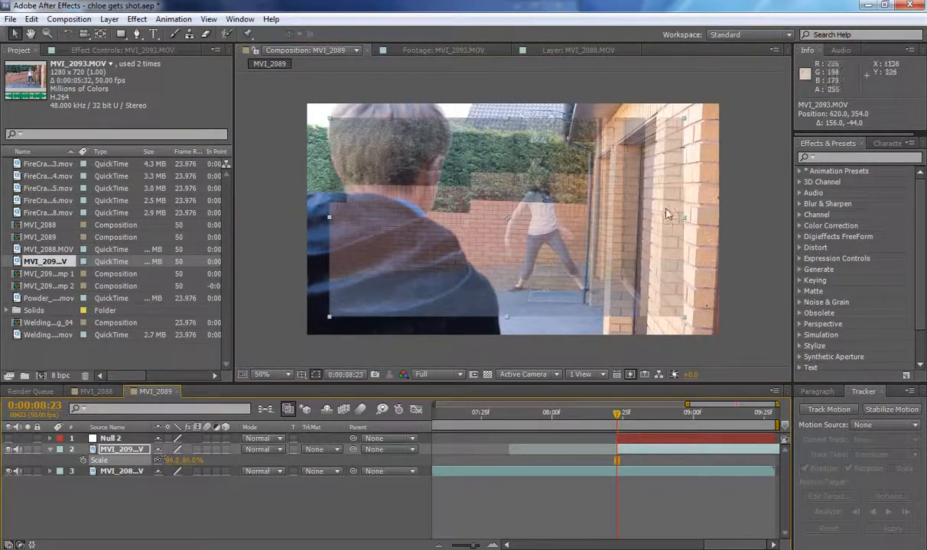
left_click_drag(621, 218, 621, 245)
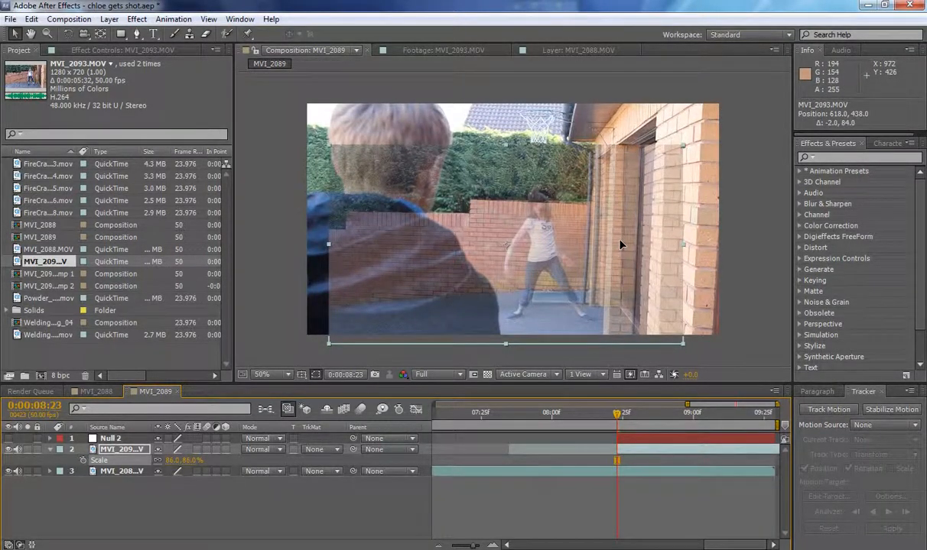
Rotate the MVI_2093.MOV layer by about 0.8° and nudge it to 616, 434 to line up with the background.
key("r")
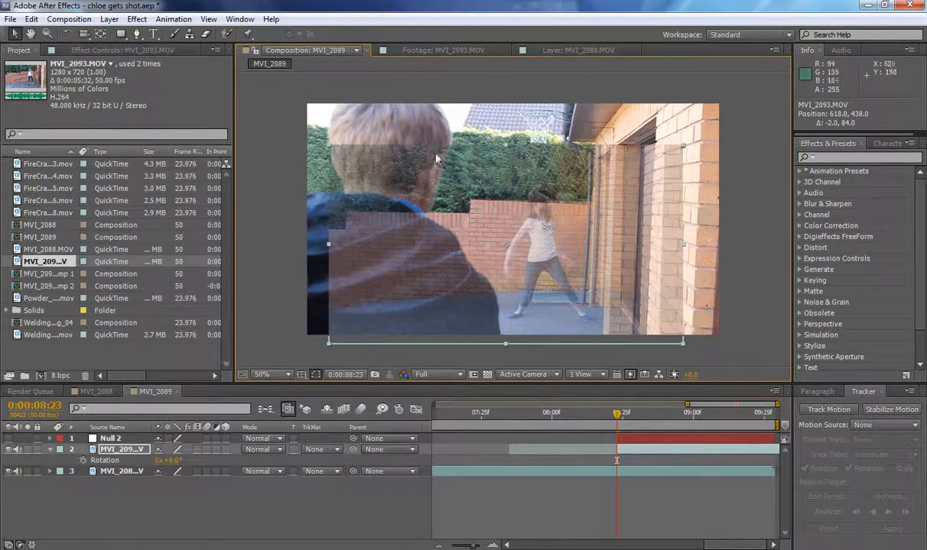
key("w")
mouse_move(623, 172)
left_mouse_down()
mouse_move(611, 179)
mouse_move(596, 158)
mouse_move(633, 169)
left_mouse_up()
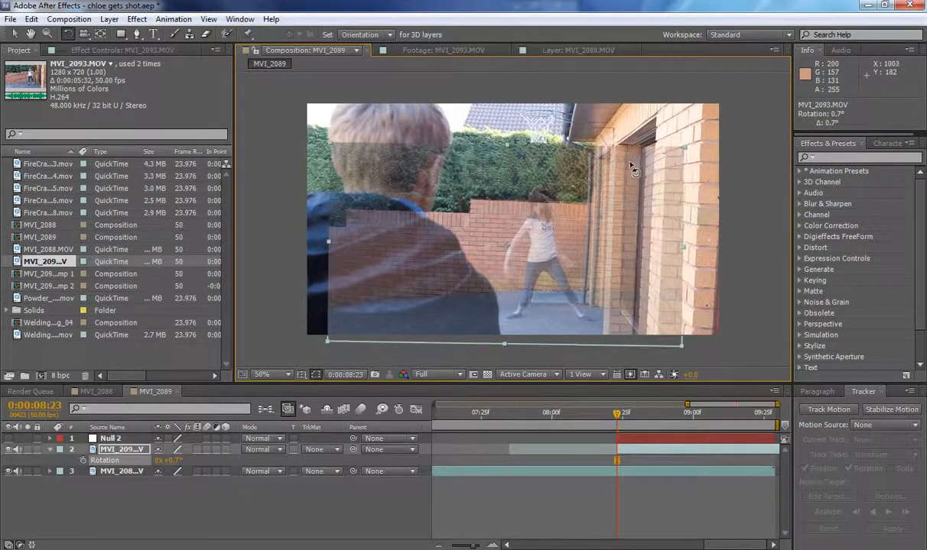
key("v")
mouse_move(636, 249)
left_mouse_down()
mouse_move(625, 240)
mouse_move(622, 250)
mouse_move(635, 241)
left_mouse_up()
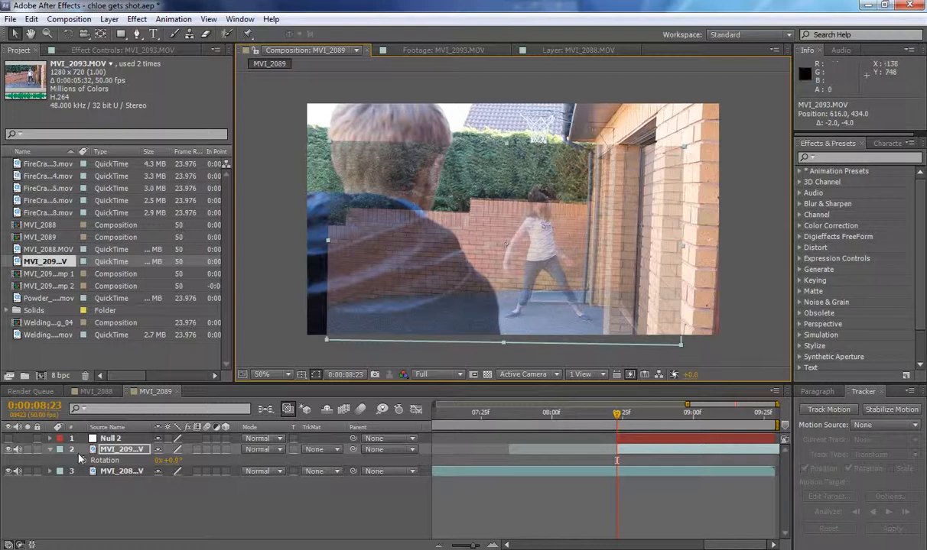
Refine the MVI_2093.MOV layer's scale to 83% and reposition it to 606, 430 against the background wall.
left_click(125, 453)
key("s")
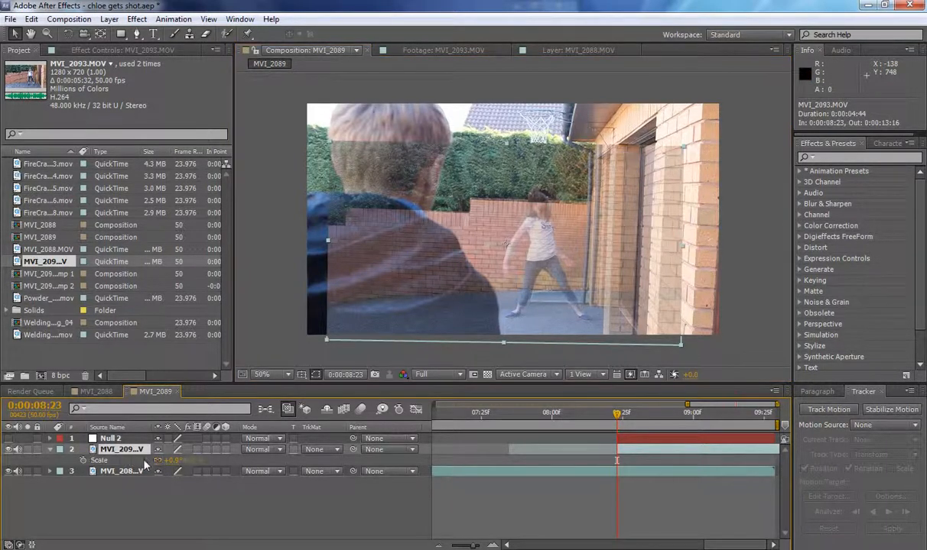
left_click_drag(174, 461, 168, 461)
left_click_drag(495, 299, 493, 305)
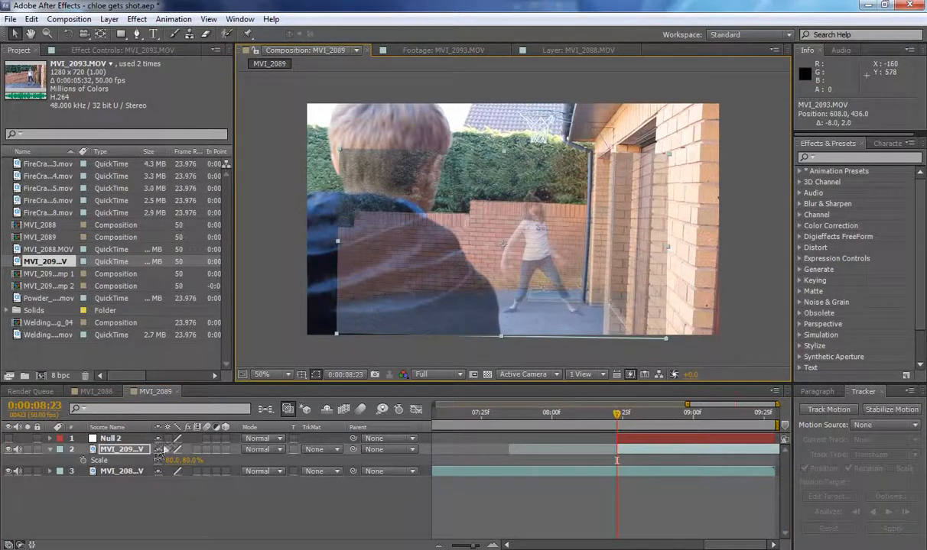
left_click_drag(170, 460, 170, 460)
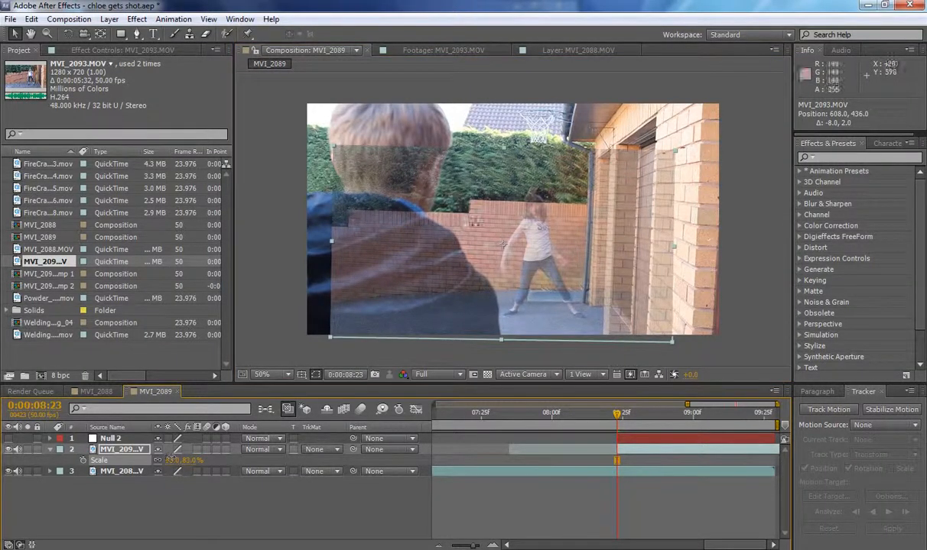
left_click_drag(554, 247, 550, 243)
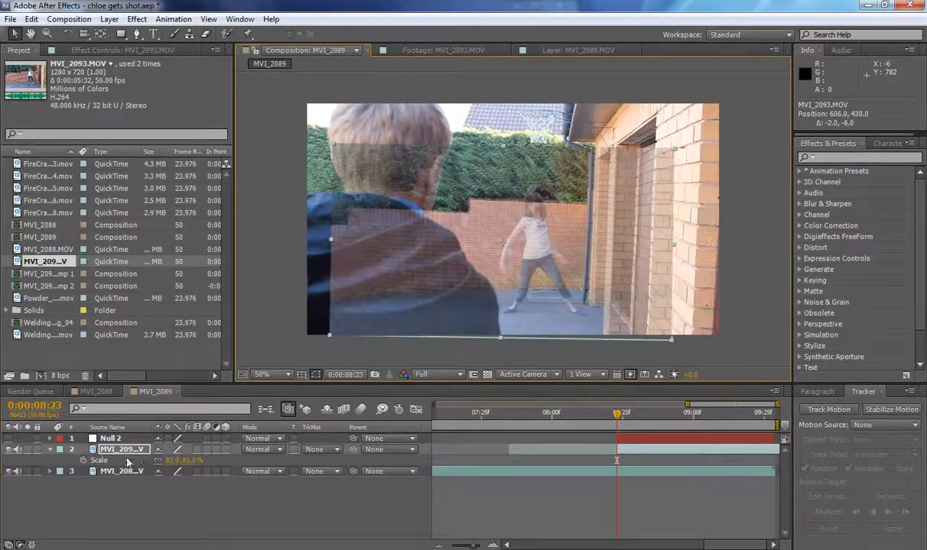
Set the MVI_2093.MOV layer's opacity to 64% and nudge the layer down and sideways to position 610, 434.
key("t")
left_click_drag(161, 461, 343, 465)
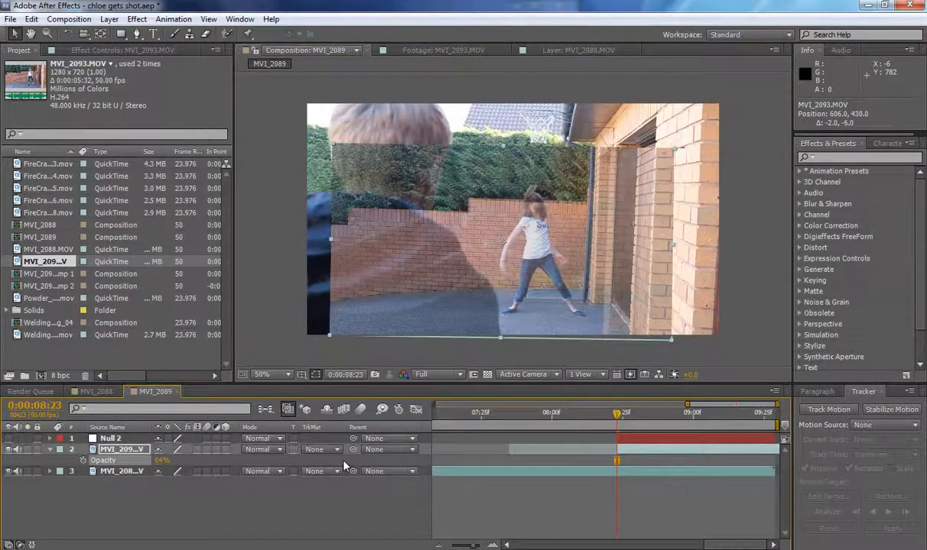
key("Down")
key("Down")
key("Right")
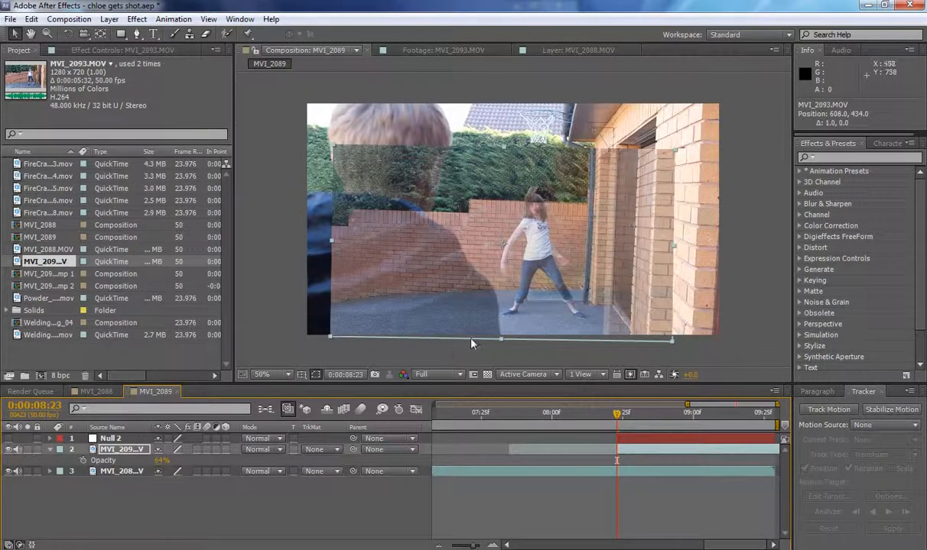
key("Right")
key("Right")
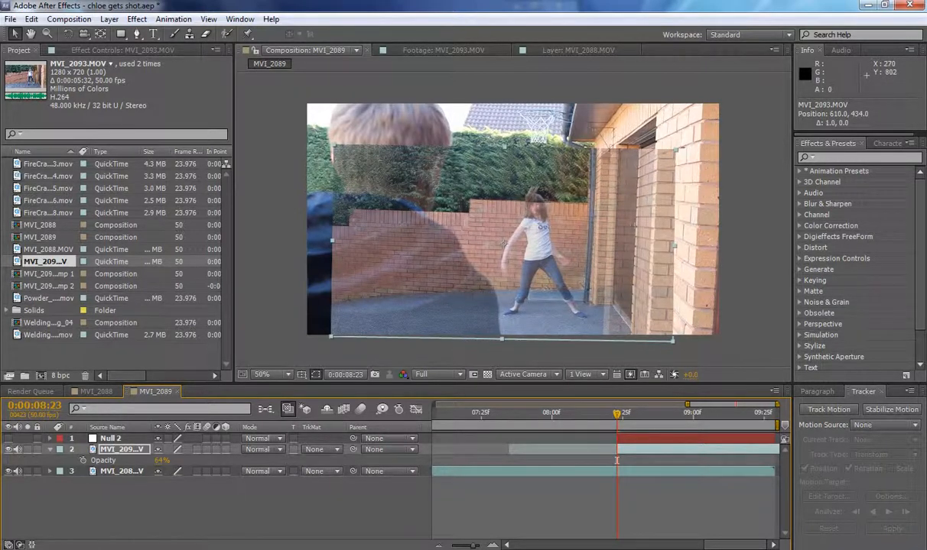
left_click(214, 531)
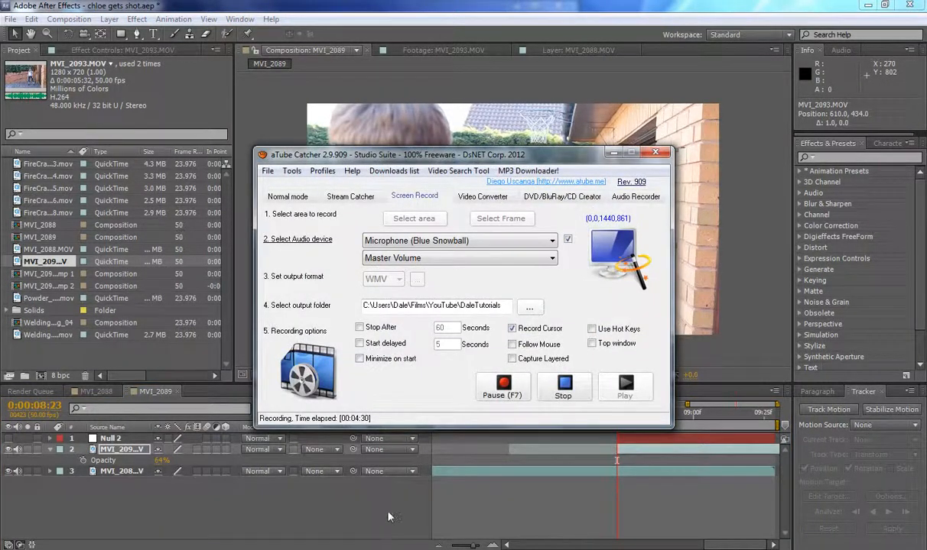
left_click(390, 517)
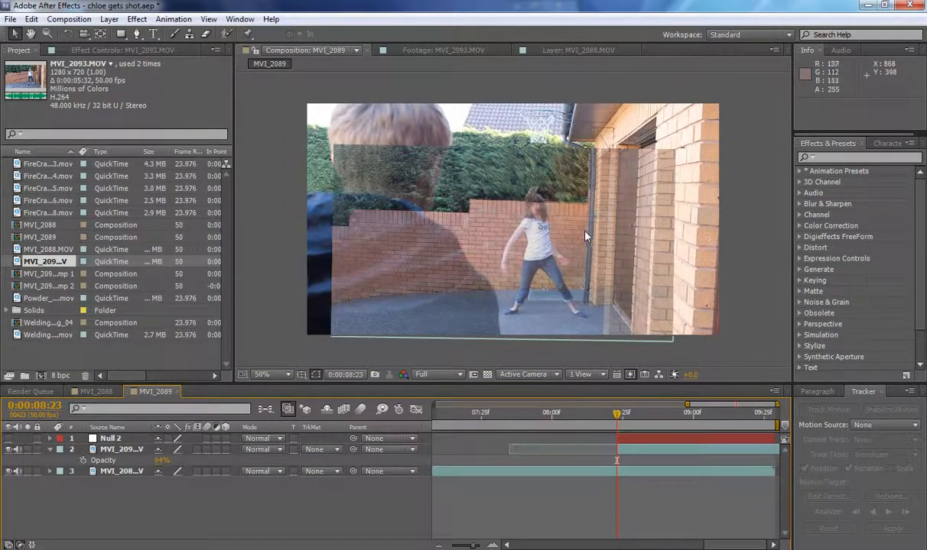
Restore the MVI_2093.MOV layer's opacity to 100% and parent the layer to Null 2.
left_click(135, 35)
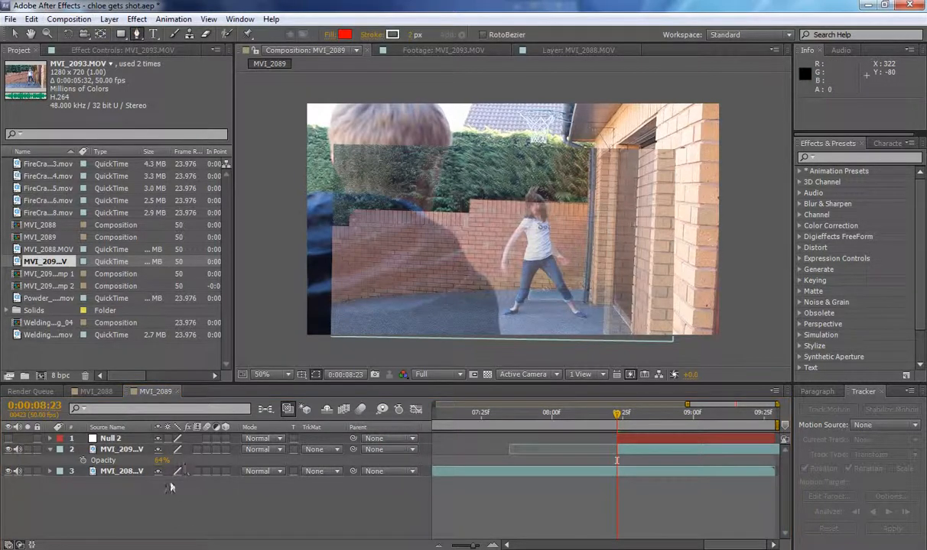
left_click(159, 462)
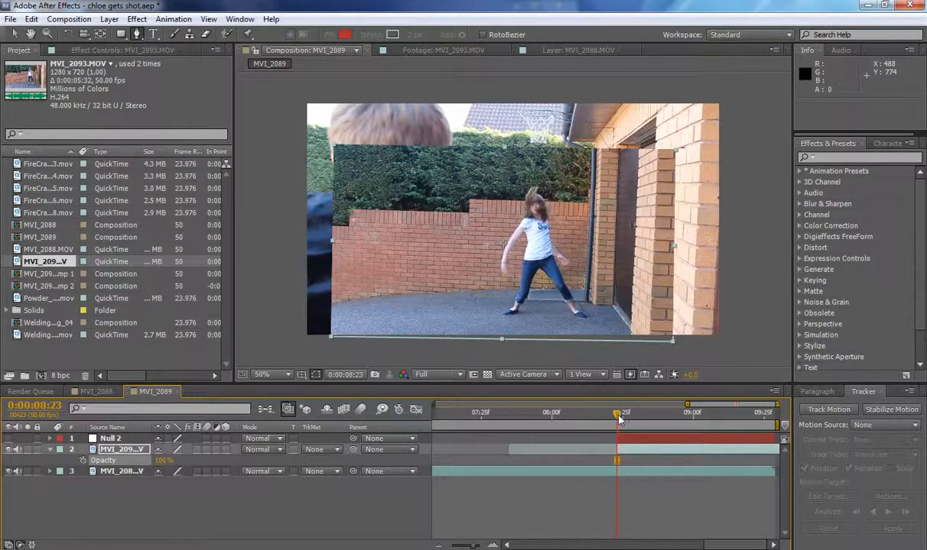
mouse_move(619, 419)
left_mouse_down()
mouse_move(688, 419)
mouse_move(673, 430)
mouse_move(620, 422)
left_mouse_up()
left_click_drag(353, 450, 119, 440)
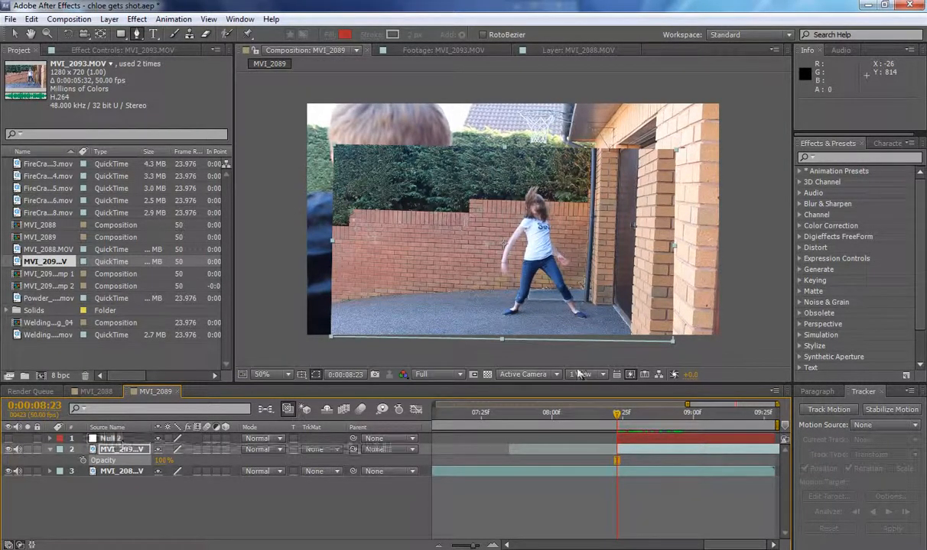
mouse_move(619, 420)
left_mouse_down()
mouse_move(722, 424)
mouse_move(662, 435)
mouse_move(757, 440)
mouse_move(692, 442)
mouse_move(718, 446)
mouse_move(616, 422)
left_mouse_up()
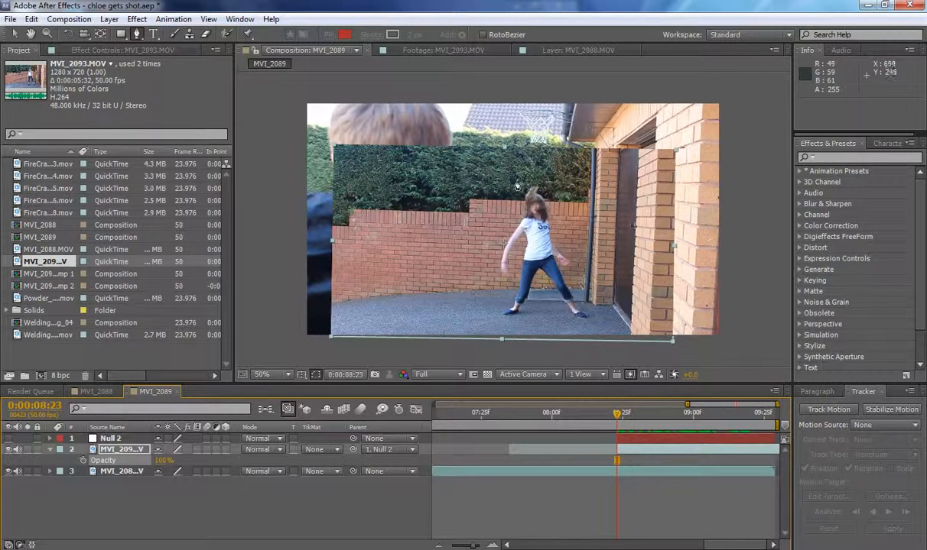
Start a Pen tool mask on the MVI_2093.MOV layer, running from above the girl's head, down beside the drainpipe and along the ground.
left_click_drag(516, 179, 544, 173)
left_click(567, 190)
left_click(583, 229)
left_click(590, 255)
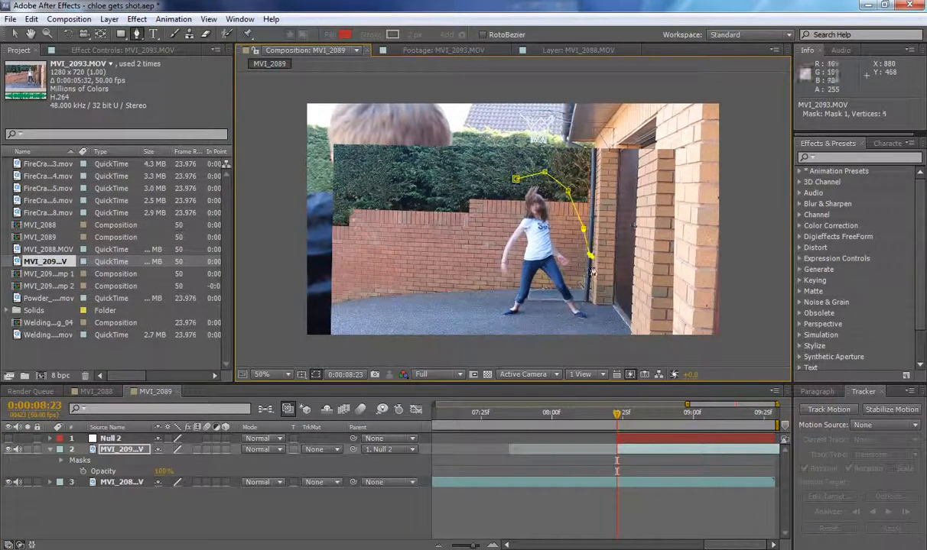
left_click(599, 292)
left_click(602, 321)
left_click(583, 333)
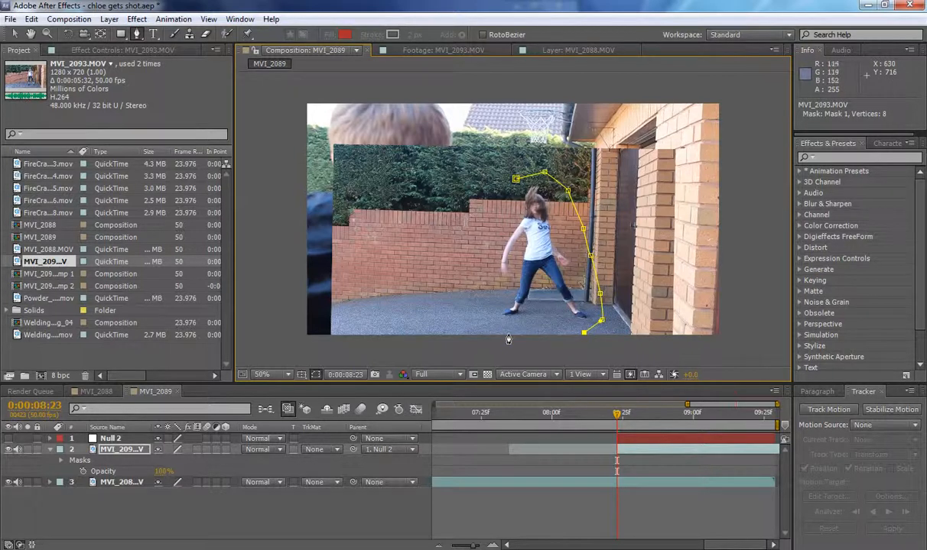
left_click(508, 334)
left_click(463, 330)
At 0:00:09:22, extend the mask path around the fallen girl, back up across the wall, and close it at its starting point.
left_click_drag(657, 403, 746, 428)
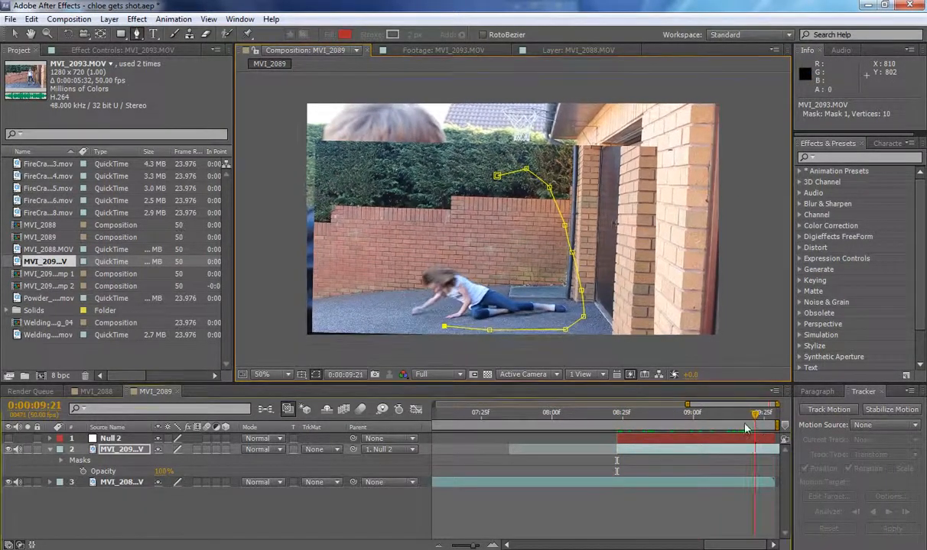
left_click(418, 323)
left_click(389, 305)
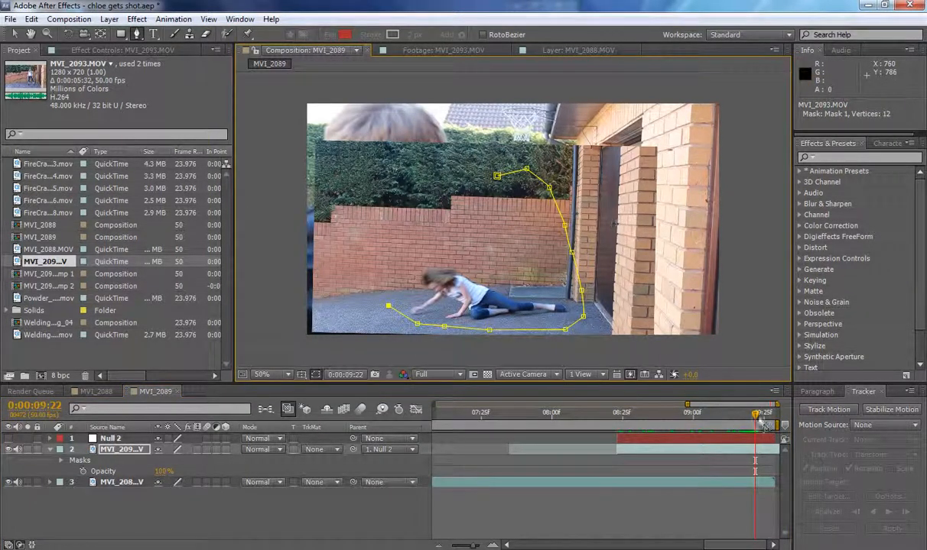
left_click_drag(760, 421, 773, 423)
key("ctrl+z")
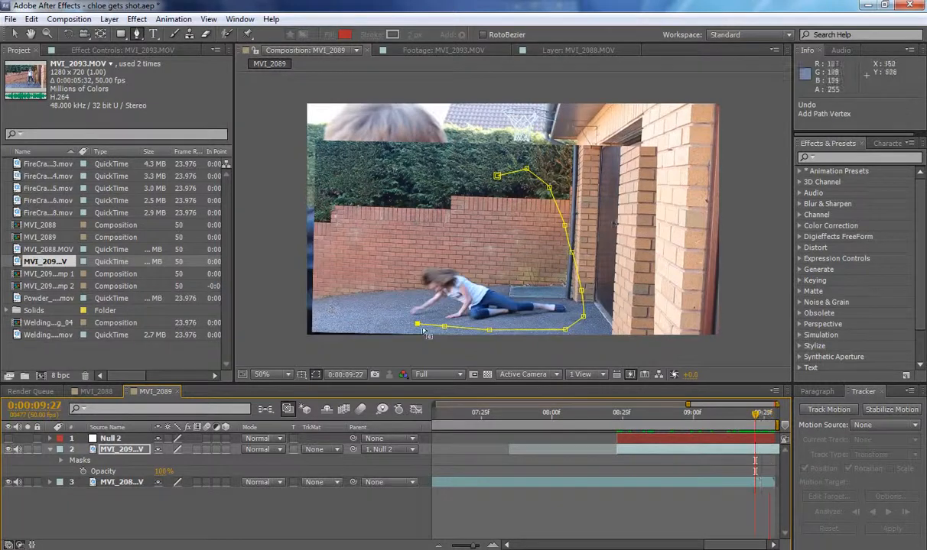
left_click(377, 324)
left_click(359, 311)
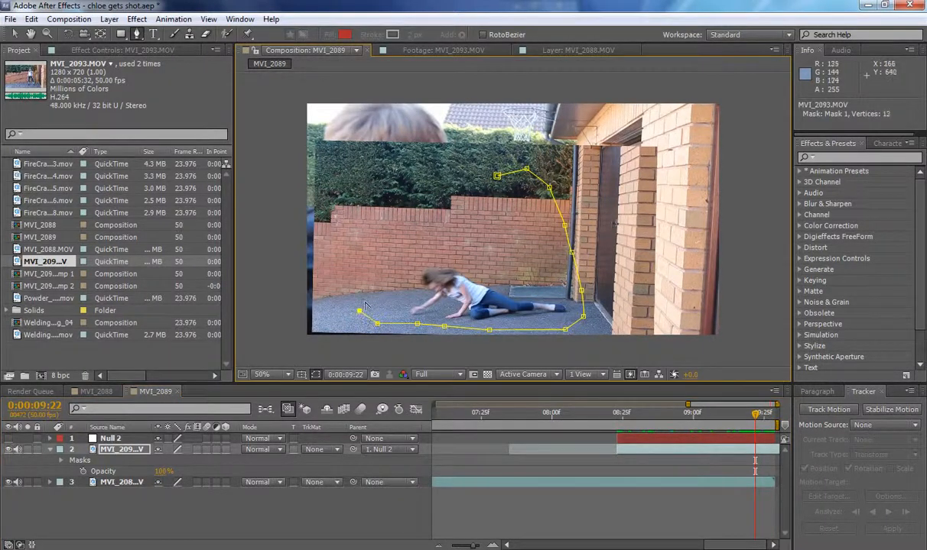
left_click(419, 255)
left_click(485, 228)
left_click(497, 177)
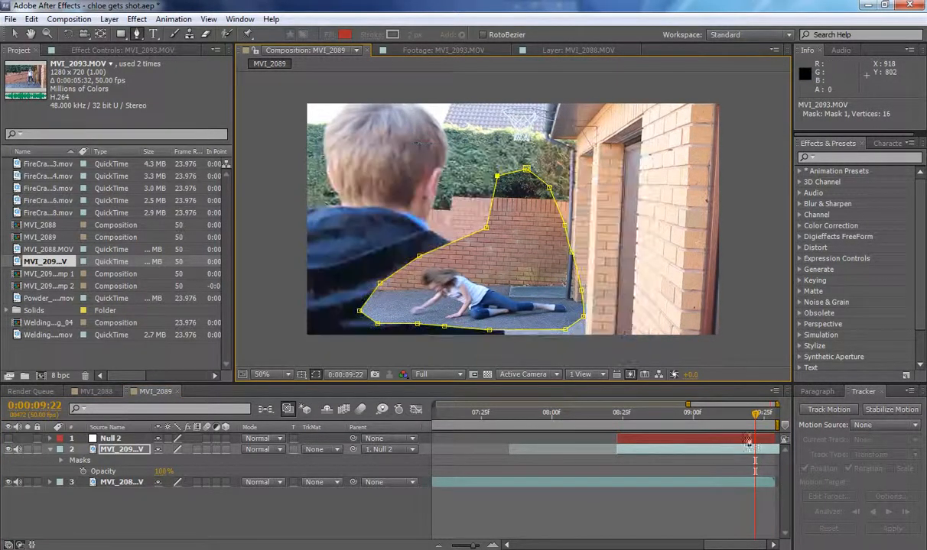
At 0:00:09:08, move the mask vertex touching the girl's head outward so the path clears her.
mouse_move(719, 413)
left_mouse_down()
mouse_move(726, 414)
mouse_move(716, 414)
left_mouse_up()
left_click(14, 35)
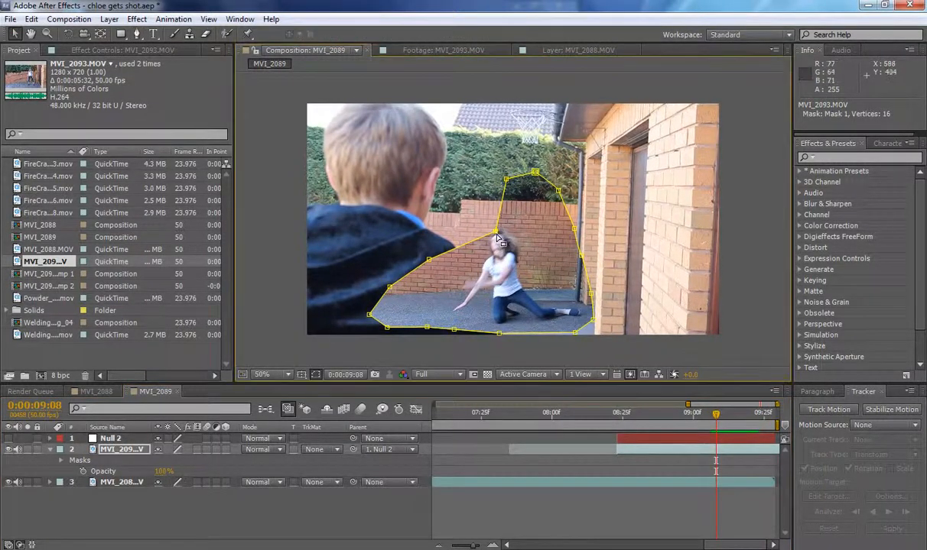
left_click_drag(495, 229, 487, 226)
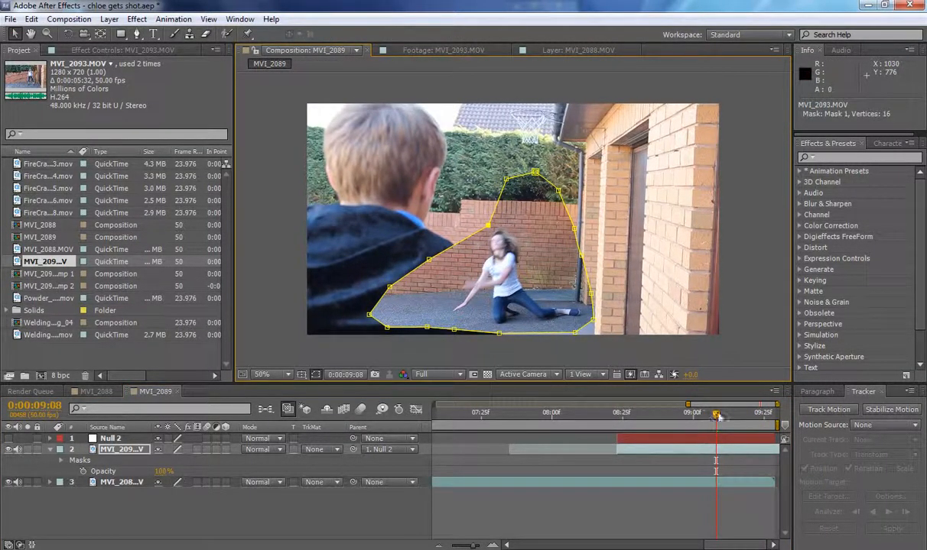
At 0:00:08:42, check the composite without the mask outline and move the vertex by her raised hand outward, clear of it.
left_click_drag(717, 415, 669, 422)
left_click(315, 375)
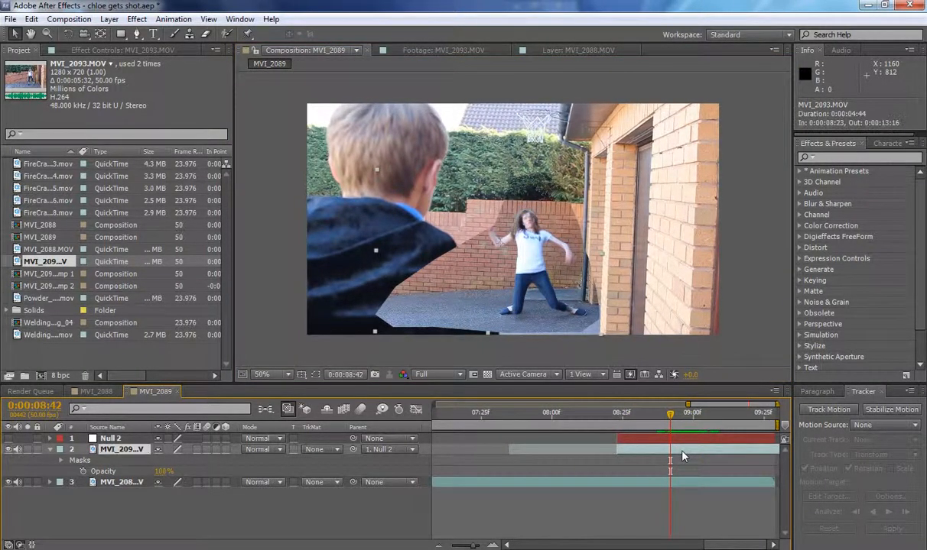
left_click(315, 375)
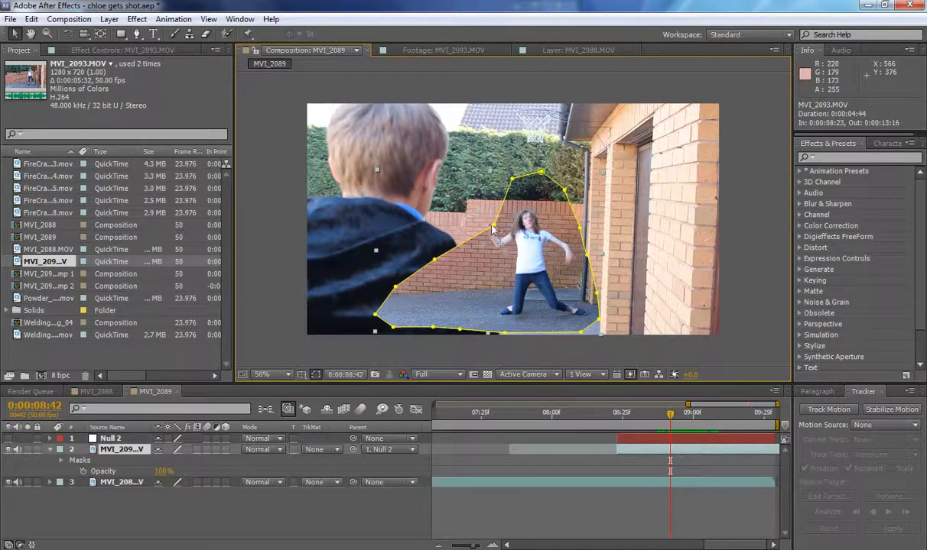
left_click_drag(497, 229, 484, 216)
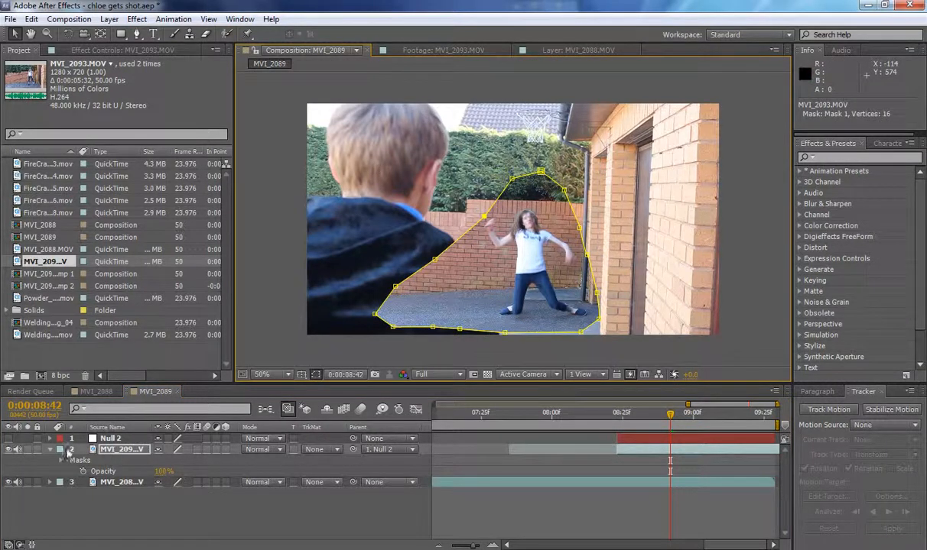
Set the Mask Feather of Mask 1 on the MVI_2093.MOV layer to 94 pixels and check the blend around 0:00:08:39.
key("f")
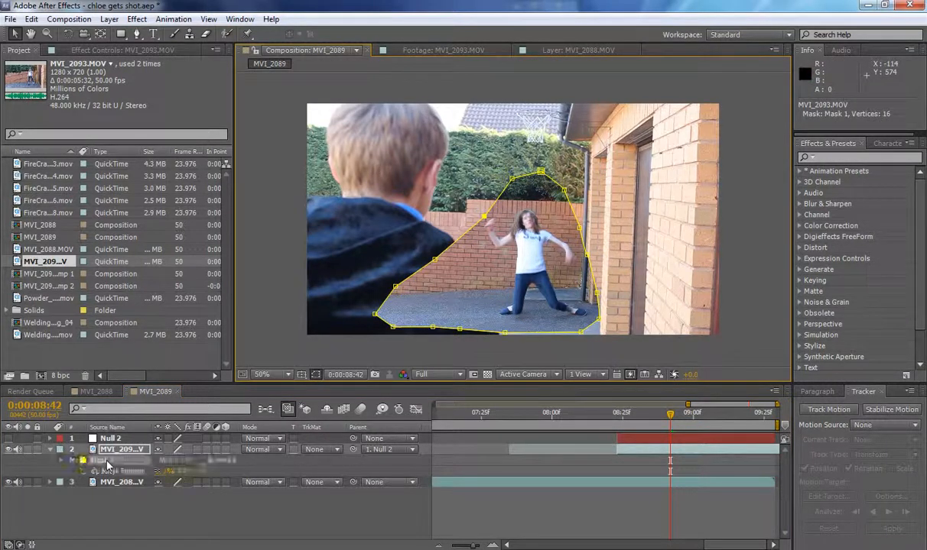
left_click(316, 375)
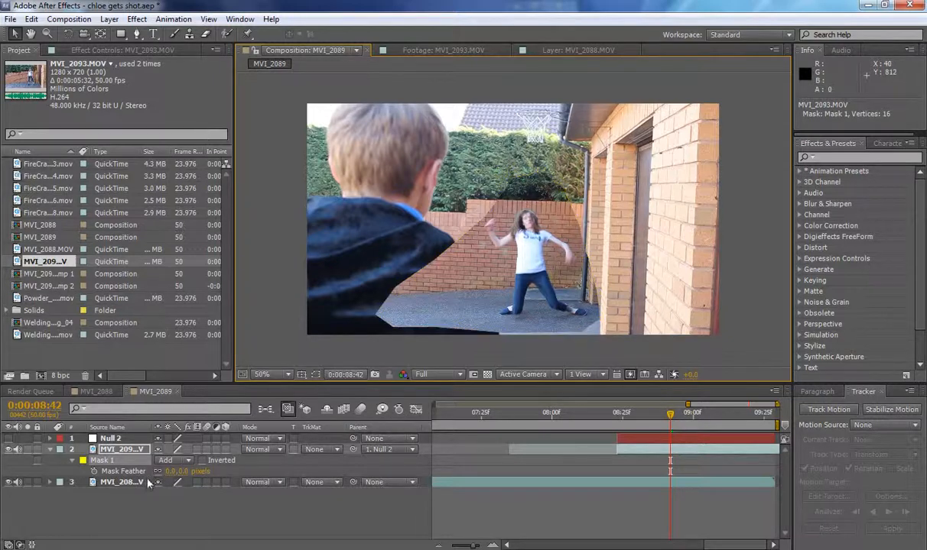
left_click_drag(173, 475, 215, 472)
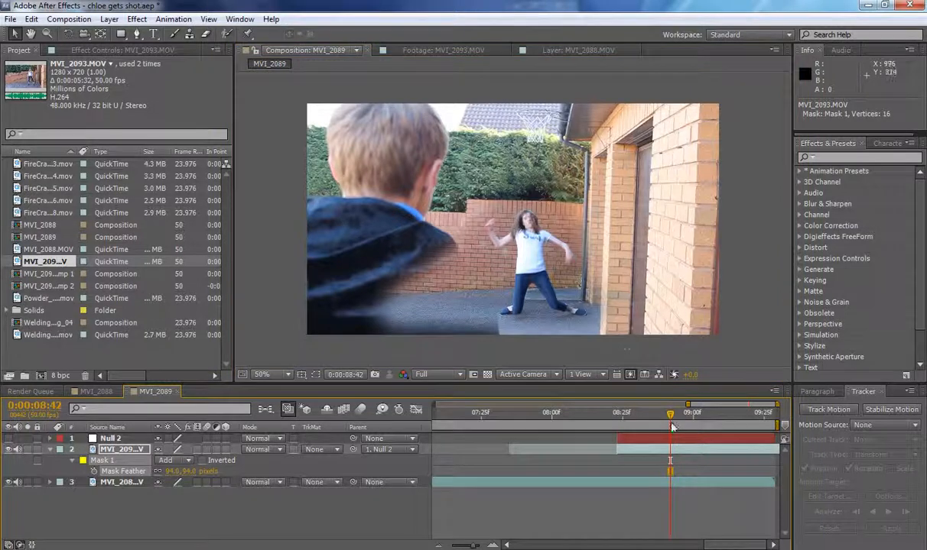
mouse_move(671, 426)
left_mouse_down()
mouse_move(653, 417)
mouse_move(719, 420)
mouse_move(648, 424)
mouse_move(672, 424)
mouse_move(662, 425)
left_mouse_up()
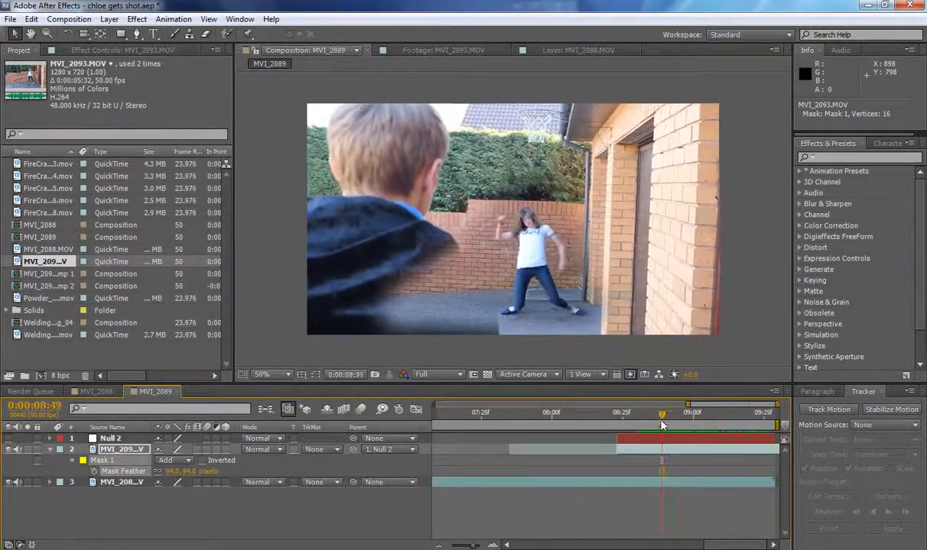
left_click(50, 450)
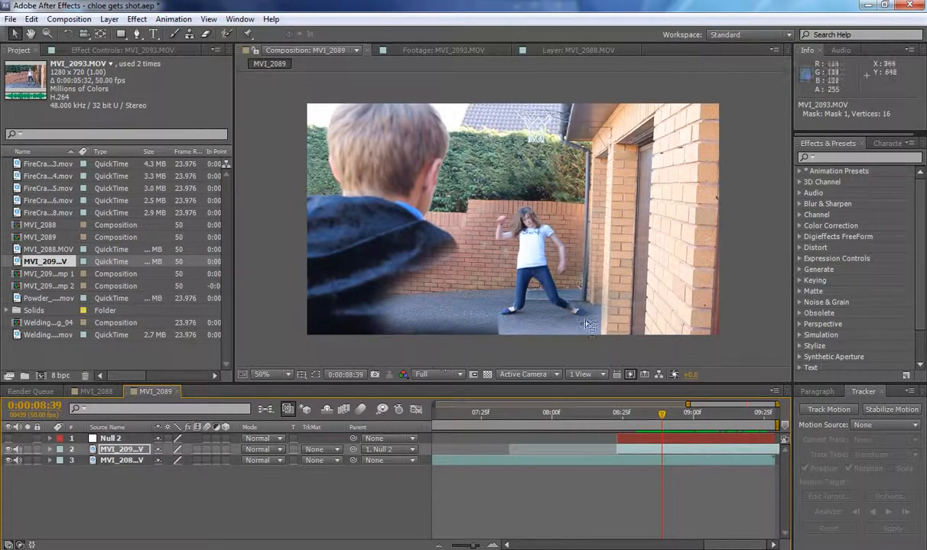
Find the Curves effect and apply it to the MVI_2093.MOV layer.
left_click(848, 158)
type("curves")
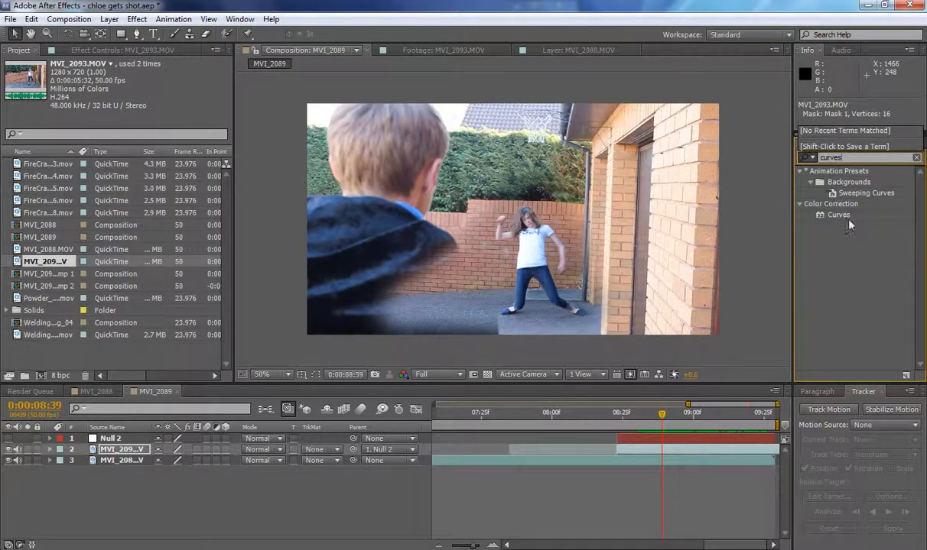
left_click_drag(841, 216, 120, 455)
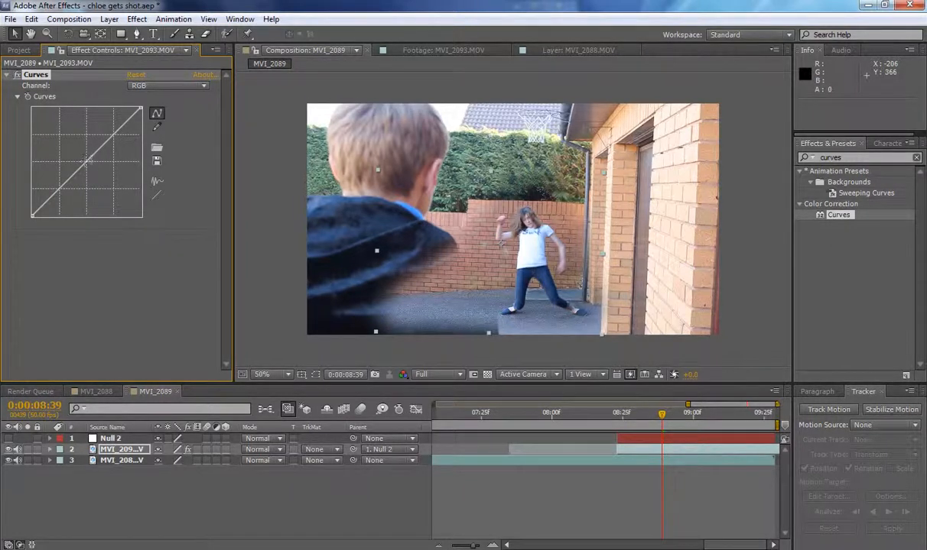
Brighten the MVI_2093.MOV layer by bowing the middle of its RGB curve upward to match the background shot.
left_click_drag(88, 159, 69, 165)
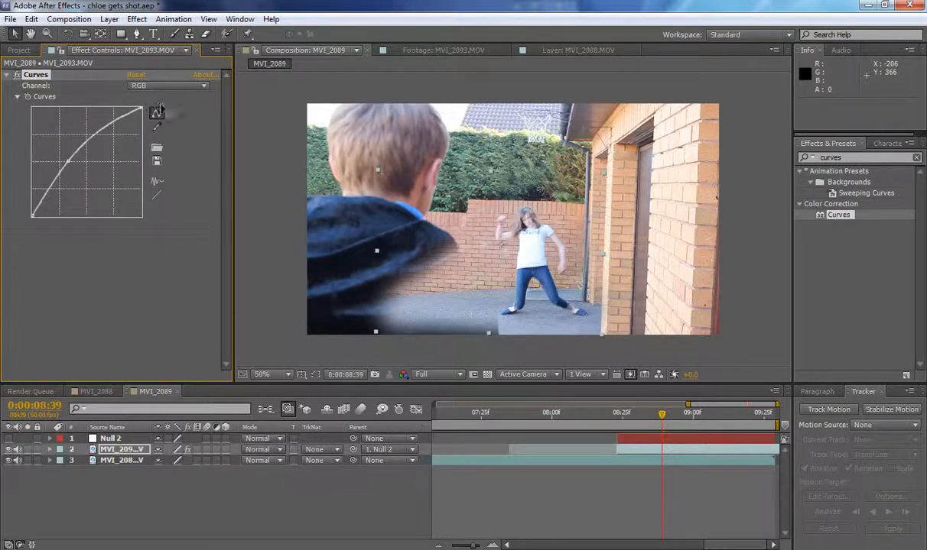
left_click_drag(33, 216, 18, 222)
left_click(161, 86)
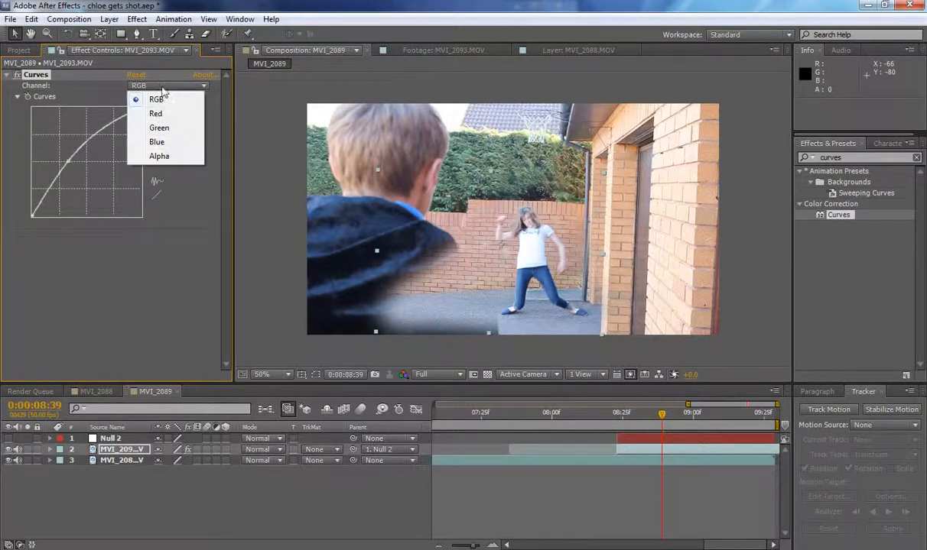
left_click(6, 75)
left_click(7, 74)
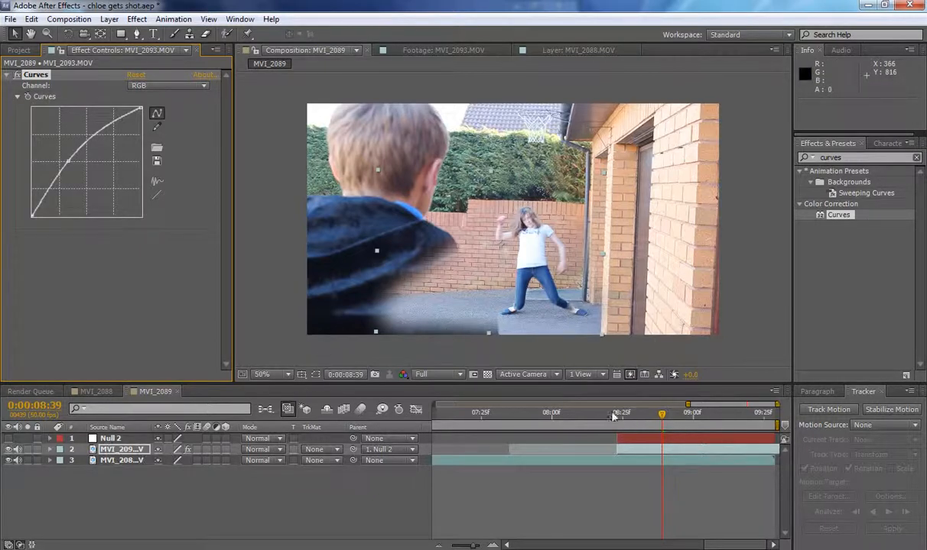
At 0:00:08:23, pre-compose the MVI_2093.MOV layer as MVI_2093.MOV Comp 3, moving all attributes into the new composition.
left_click_drag(613, 416, 617, 416)
right_click(119, 451)
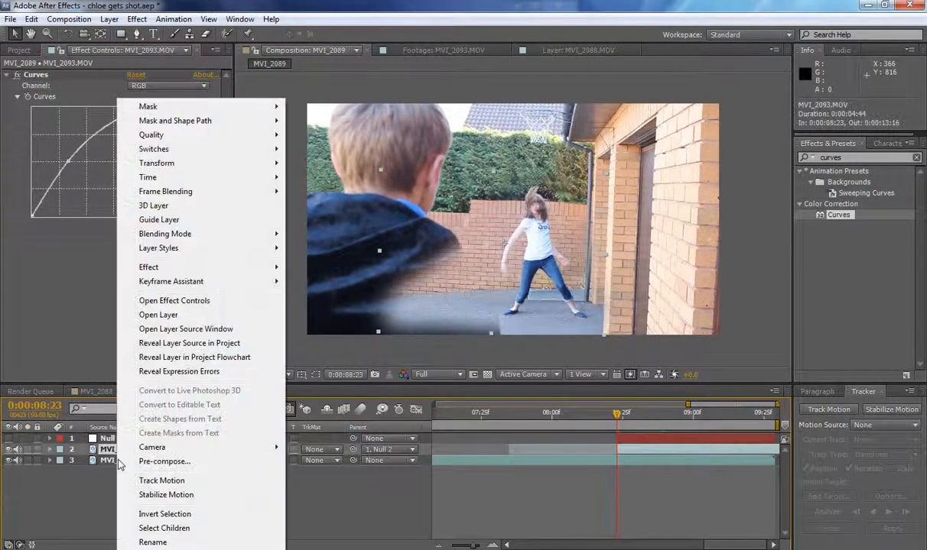
left_click(163, 462)
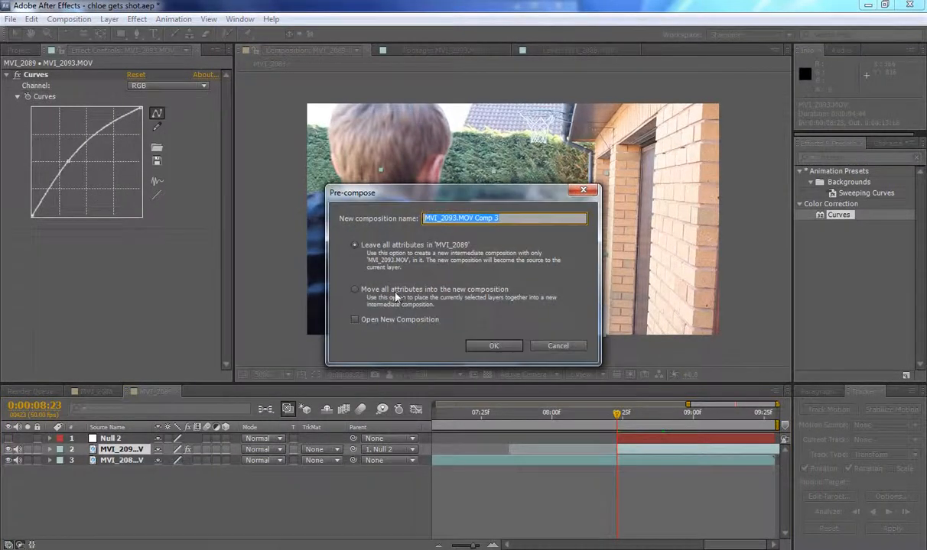
left_click(355, 290)
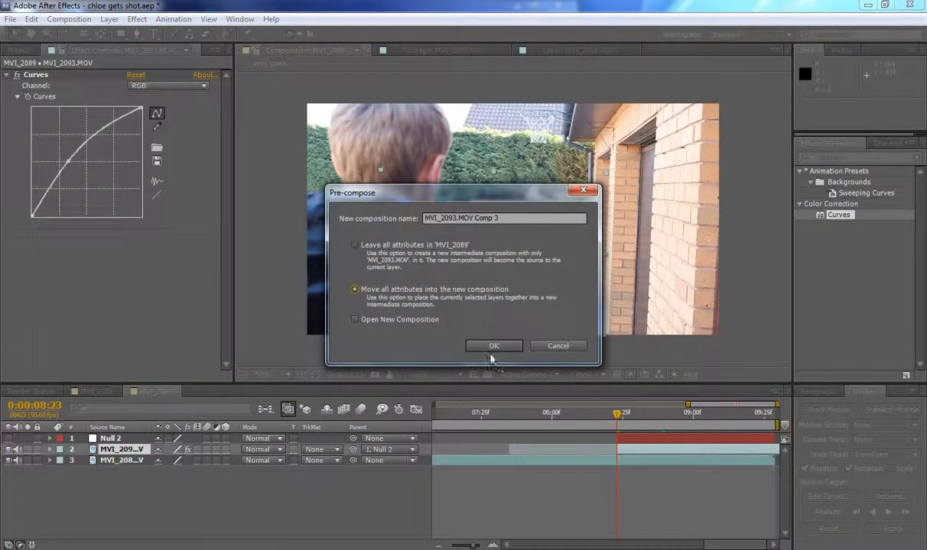
left_click(491, 348)
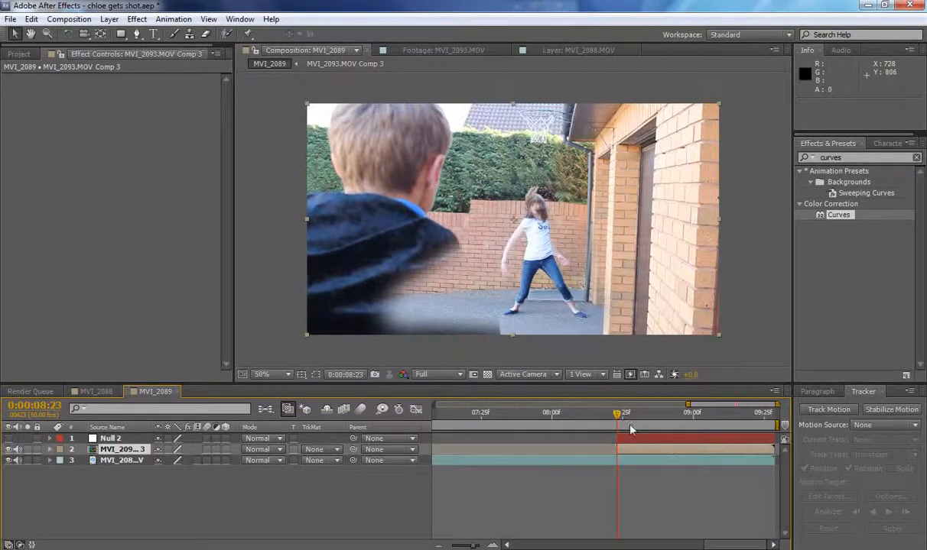
Parent the MVI_2093.MOV Comp 3 layer to Null 2 and return to 0:00:08:23.
mouse_move(616, 423)
left_mouse_down()
mouse_move(739, 424)
mouse_move(613, 421)
left_mouse_up()
left_click_drag(321, 455, 113, 438)
mouse_move(614, 425)
left_mouse_down()
mouse_move(764, 424)
mouse_move(620, 420)
left_mouse_up()
Hide the MVI_2093.MOV Comp 3 layer to expose the boy's outline, and select it for masking with the Pen tool.
left_click(137, 35)
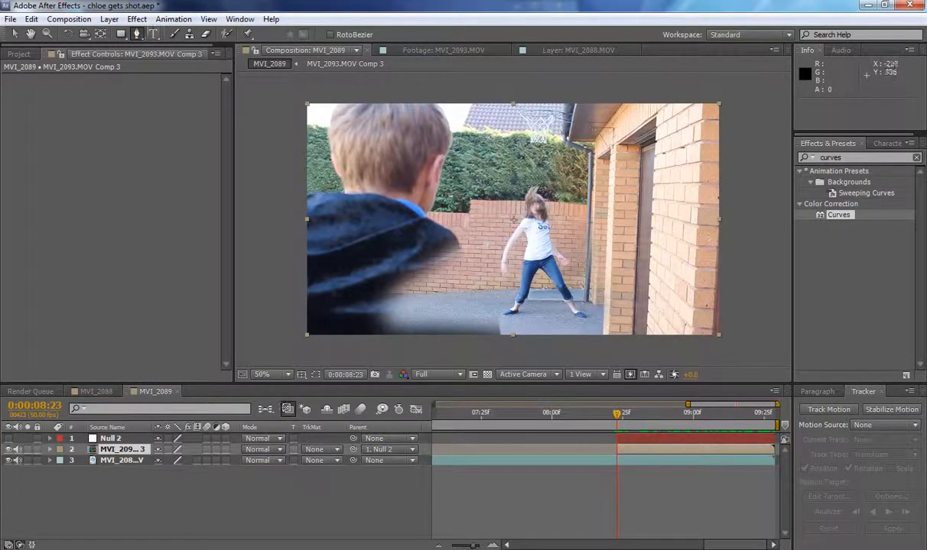
left_click(109, 19)
left_click(373, 492)
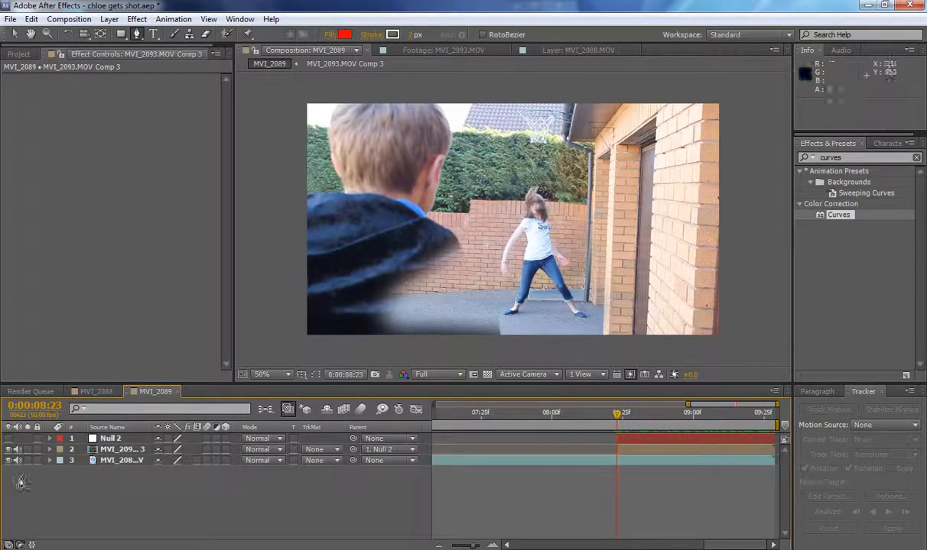
left_click(9, 449)
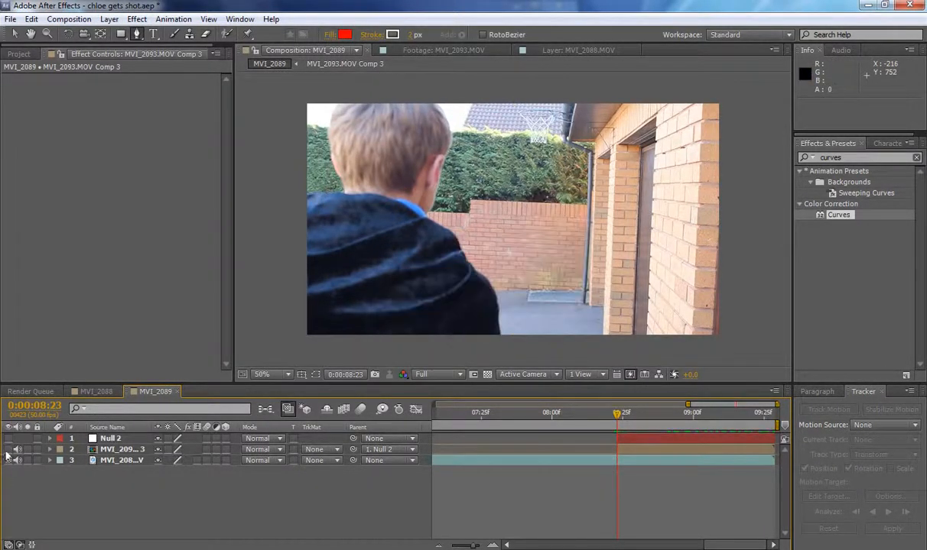
left_click(413, 220)
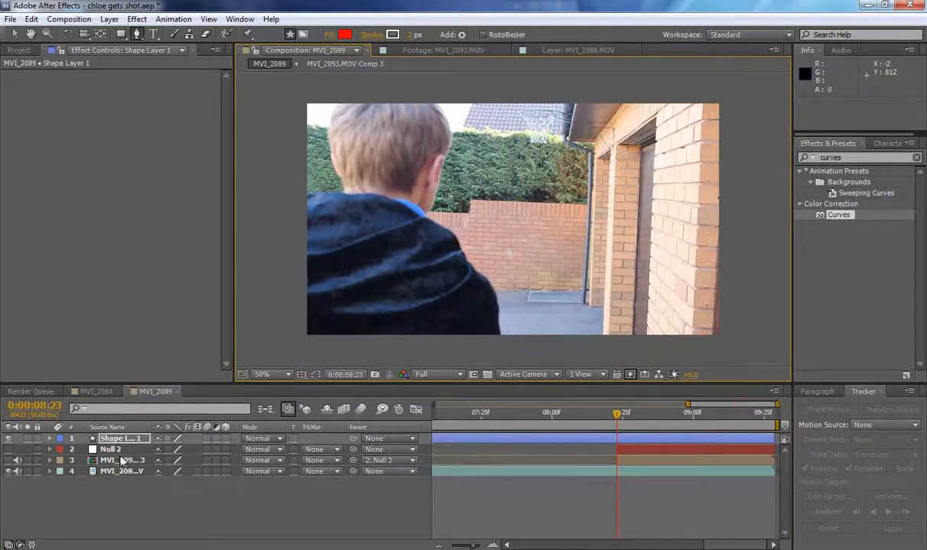
key("Delete")
left_click(121, 450)
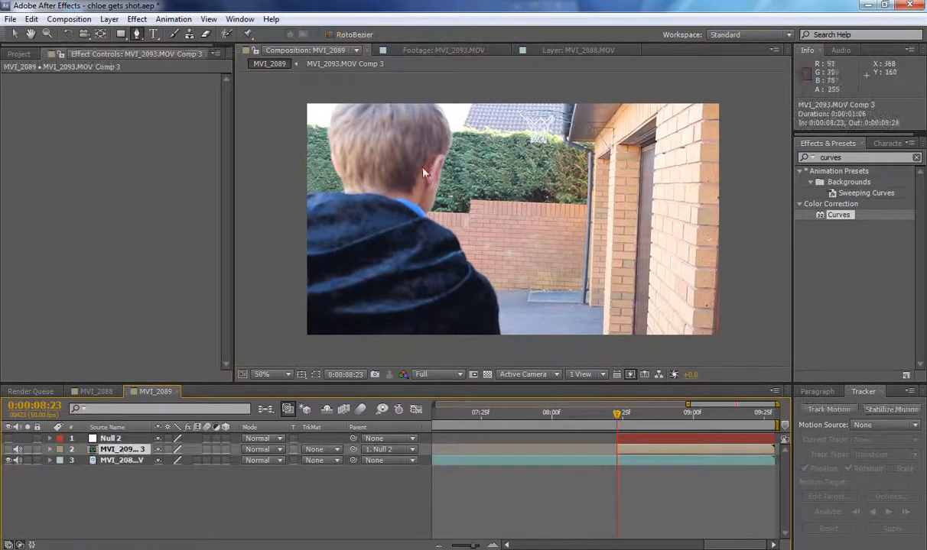
Start a Pen tool mask on MVI_2093.MOV Comp 3, following the boy's shoulder from his collar to below the frame.
left_click(427, 220)
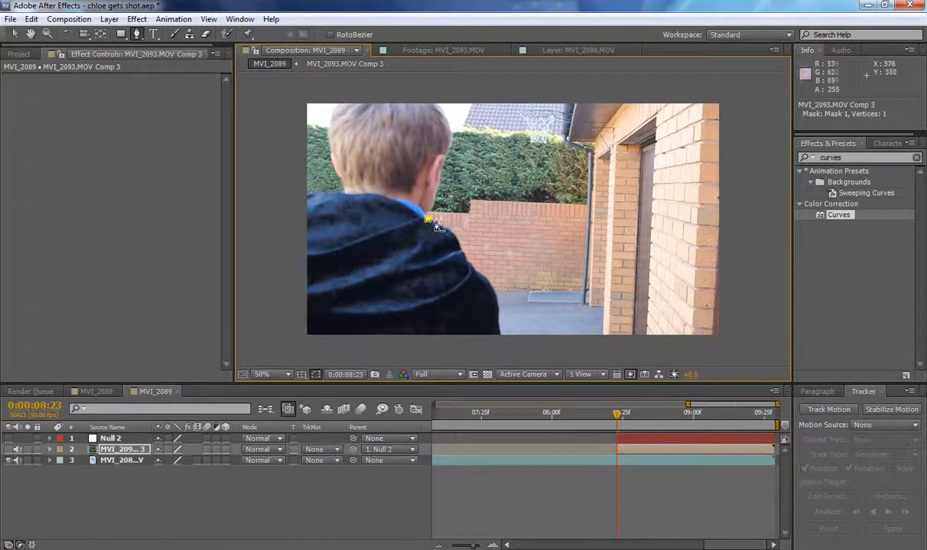
left_click(452, 232)
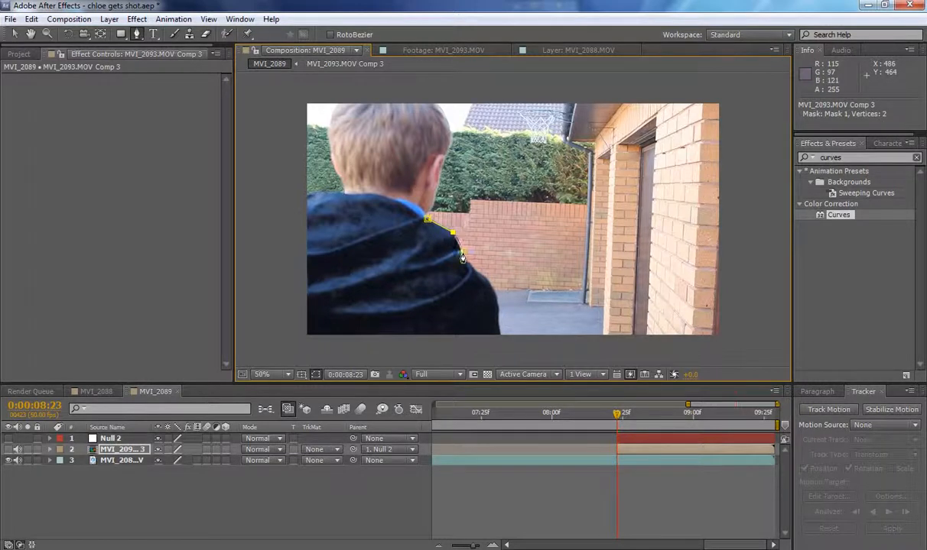
left_click(462, 253)
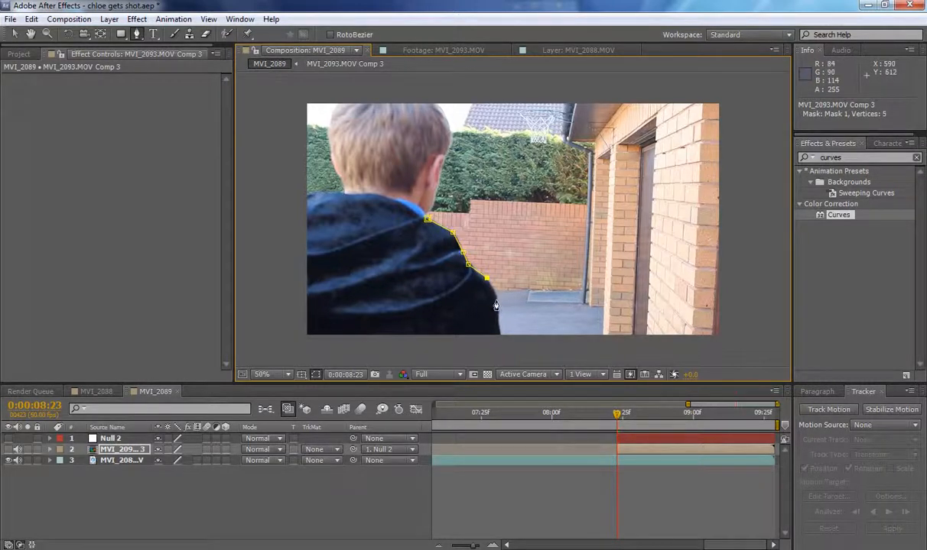
left_click(502, 340)
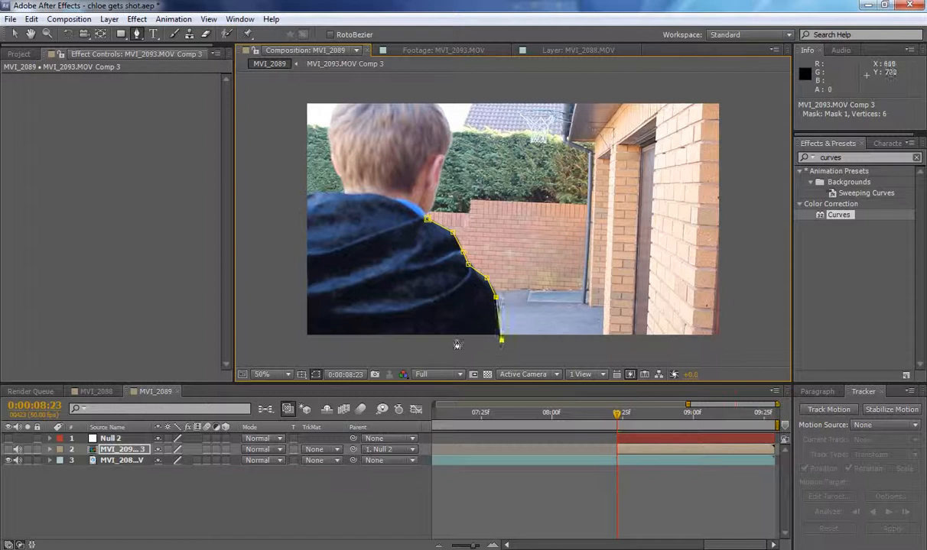
left_click(372, 346)
Extend the mask path above the boy's head, down along his face and neck, and close it at the collar.
left_click(383, 90)
left_click(432, 98)
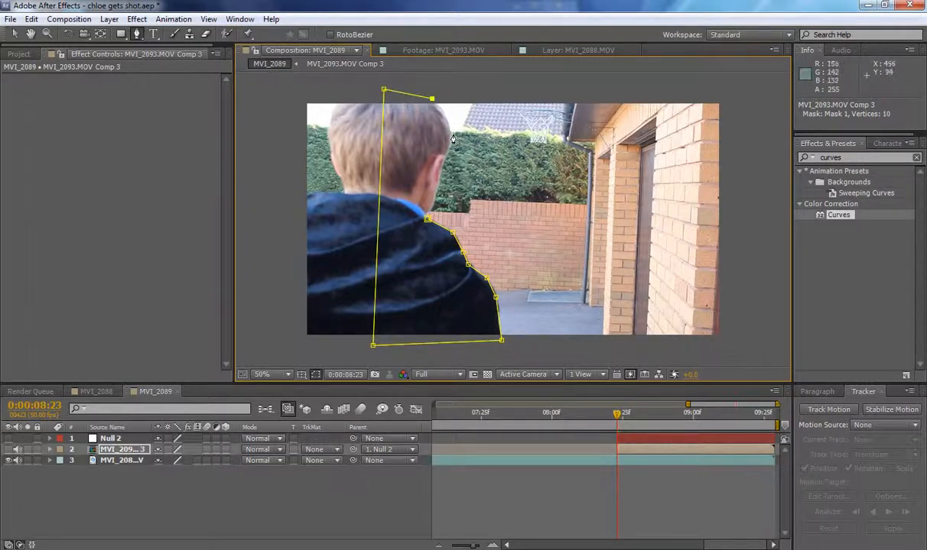
left_click(449, 135)
left_click(442, 165)
left_click(435, 192)
left_click(430, 213)
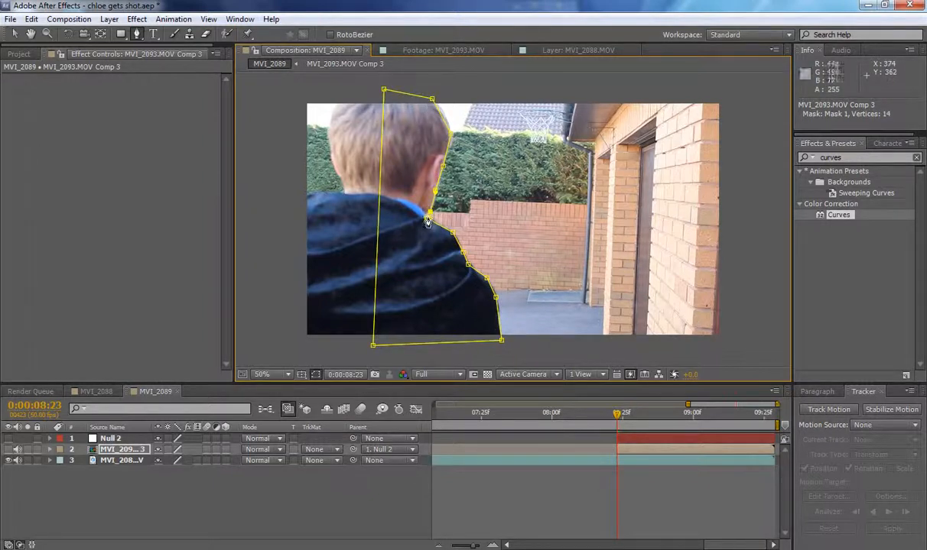
left_click(428, 221)
key("v")
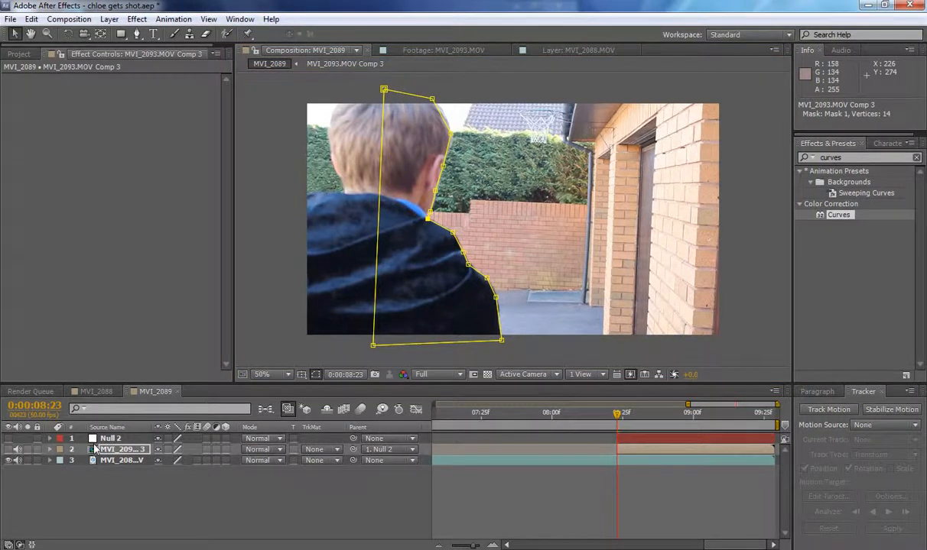
Invert Mask 1 on MVI_2093.MOV Comp 3, show the layer again and check the boy's outline without the mask path.
key("f")
left_click(202, 461)
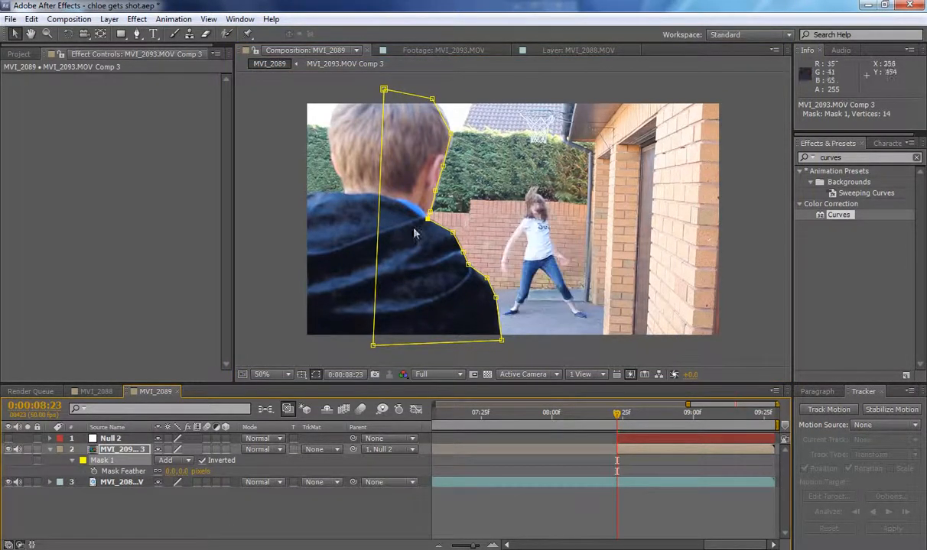
left_click(303, 518)
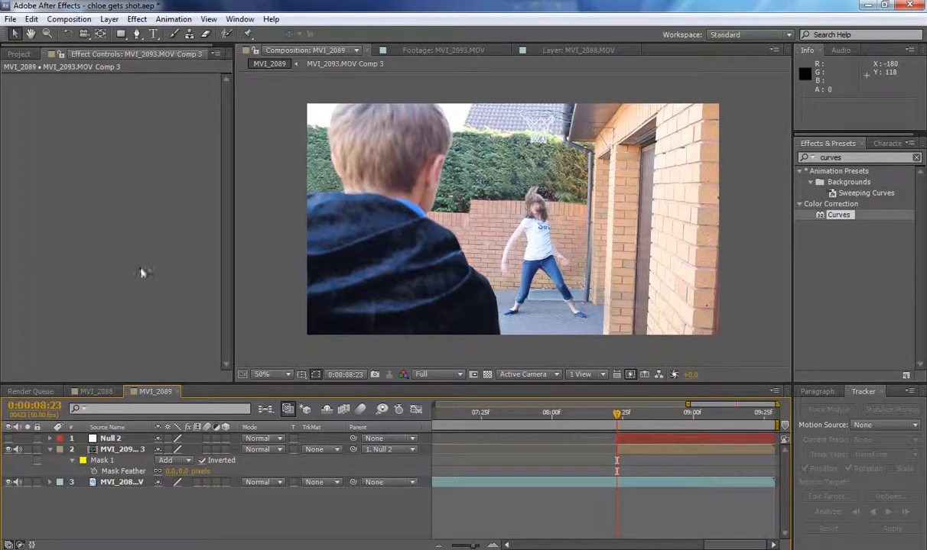
Delete Mask 1 from the MVI_2093.MOV Comp 3 layer and deselect the layer.
left_click(125, 461)
key("Delete")
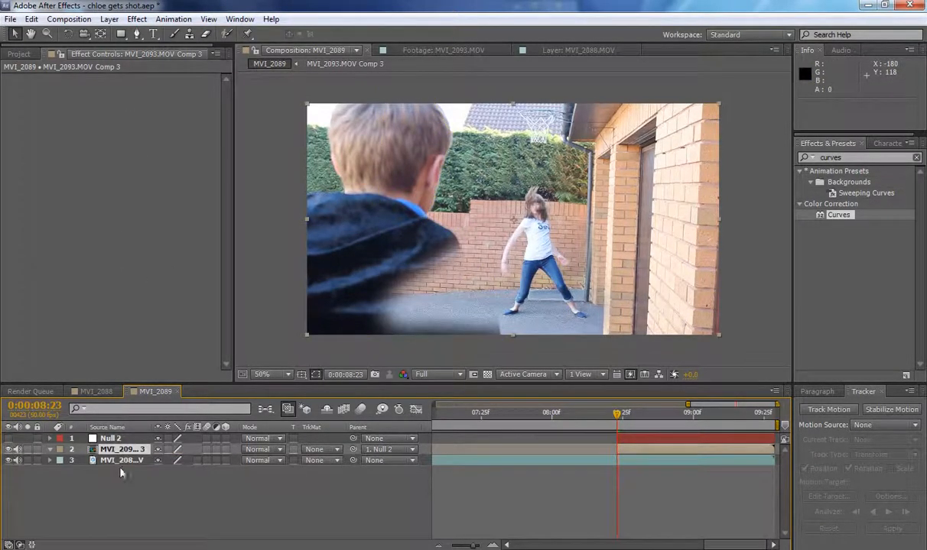
left_click(133, 510)
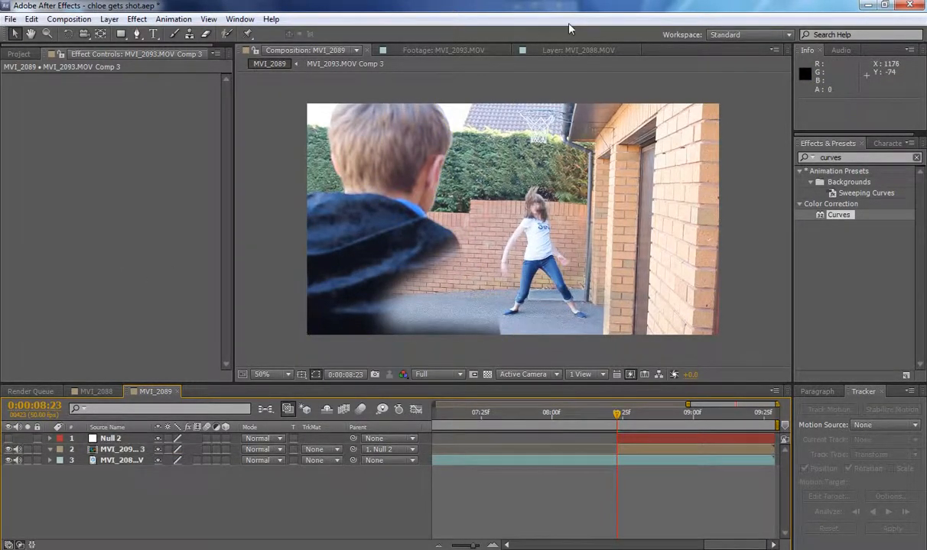
Create a black solid layer of 1280 x 720 px named Black Solid 1 in the MVI_2089 composition.
left_click(109, 19)
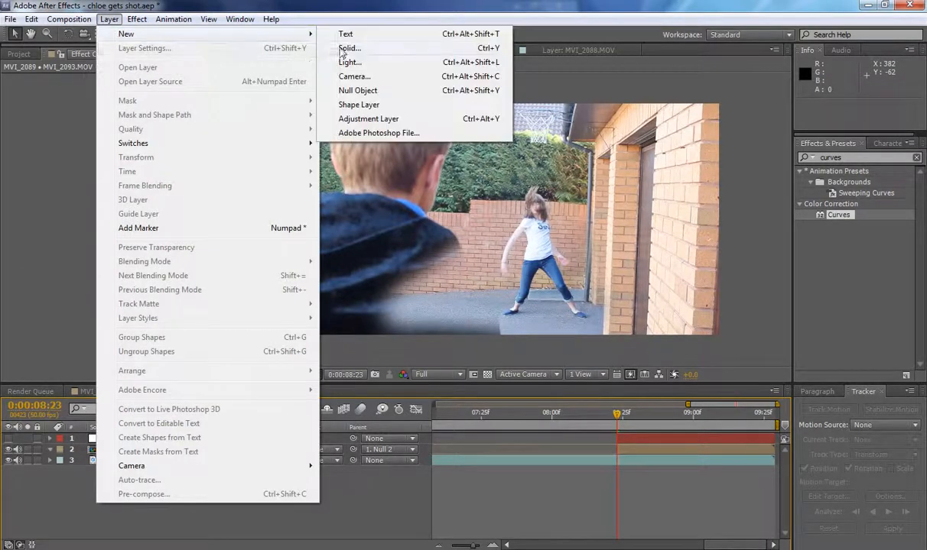
left_click(346, 48)
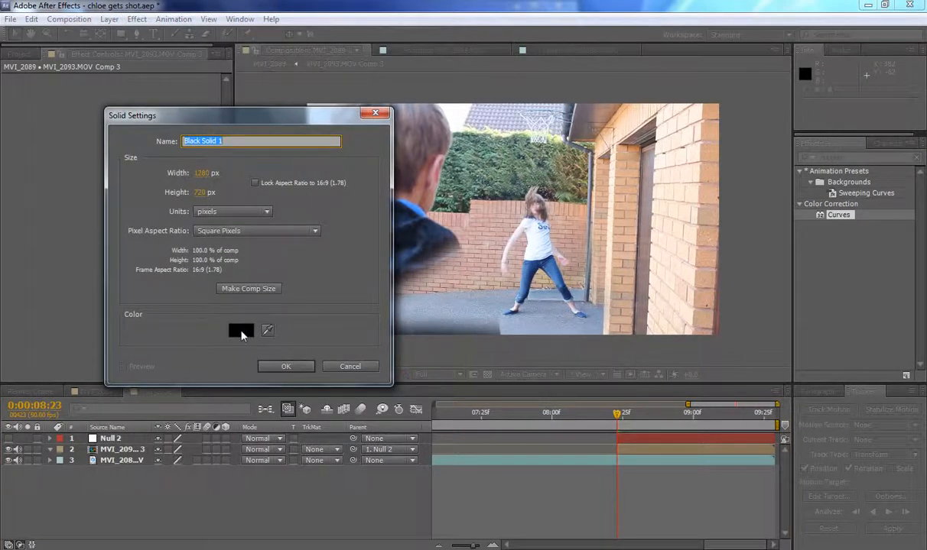
left_click(282, 366)
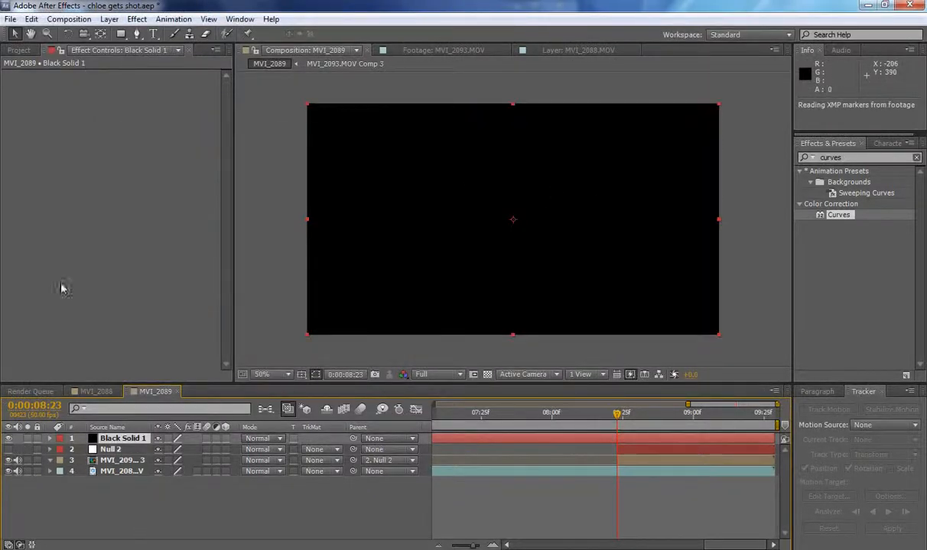
Change the Black Solid 1 layer's solid colour to white (FFFFFF).
left_click(109, 19)
left_click(137, 47)
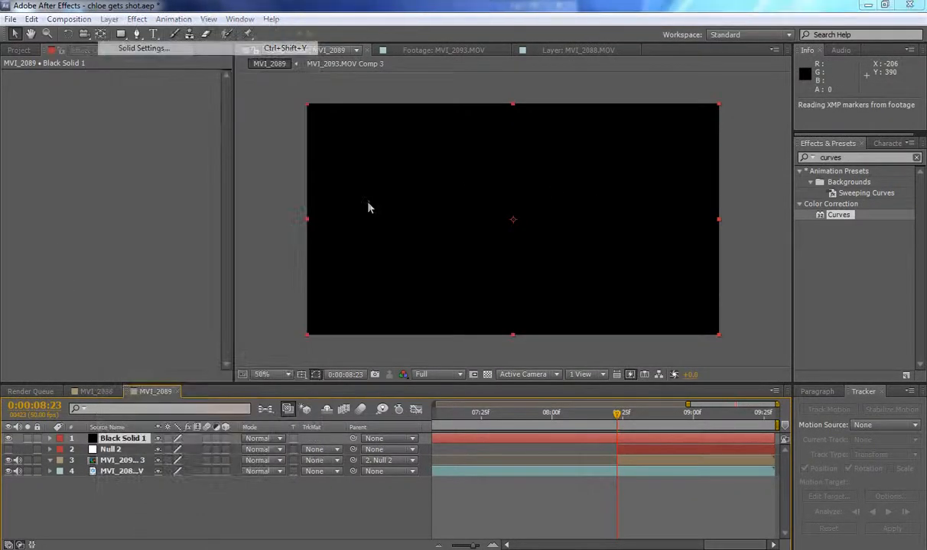
left_click(158, 295)
left_click_drag(38, 149, 29, 107)
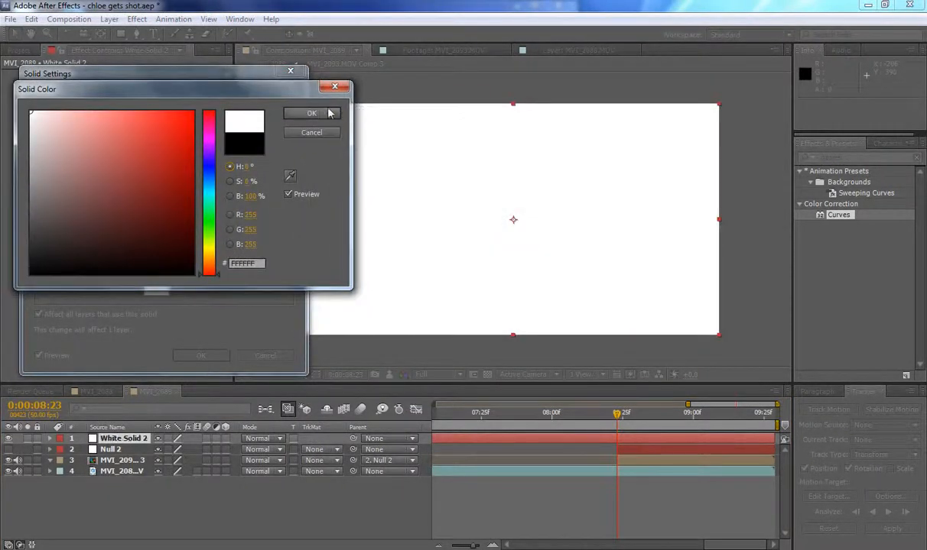
left_click(329, 114)
left_click(221, 355)
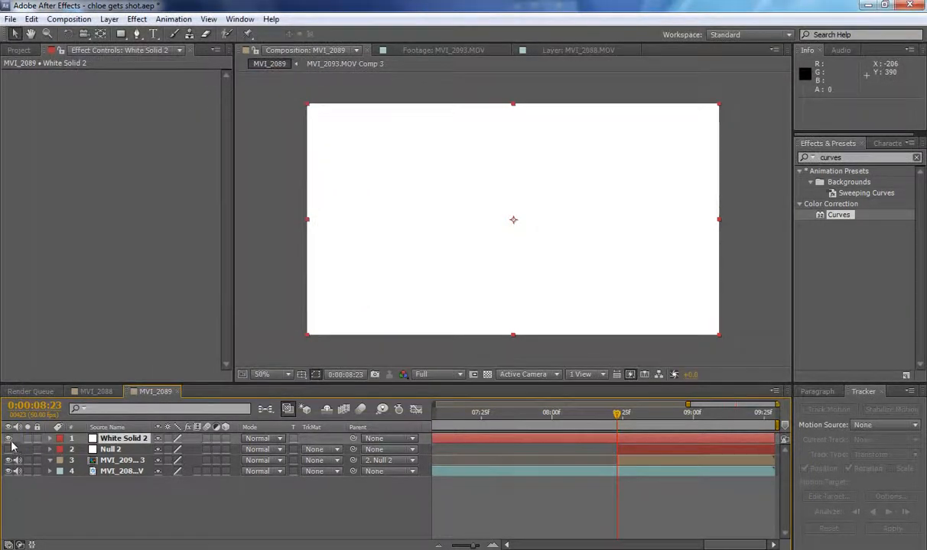
Move White Solid 2 directly above the MVI_2093.MOV Comp 3 layer and hide both of these layers.
left_click_drag(113, 441, 116, 461)
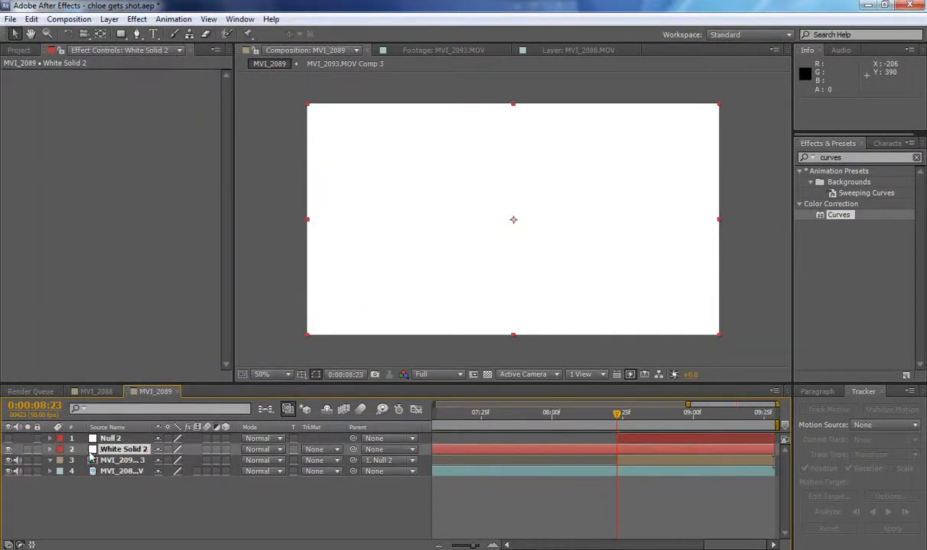
left_click(8, 450)
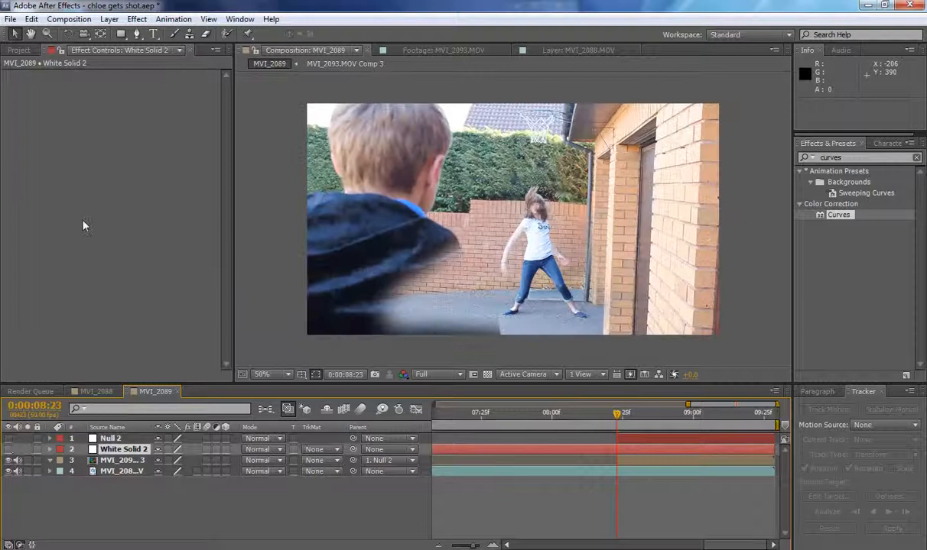
left_click(138, 34)
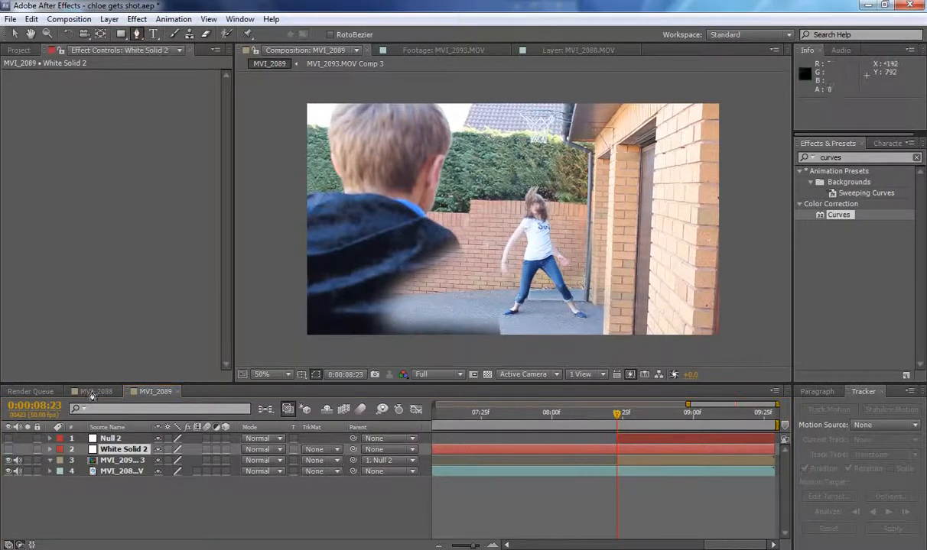
left_click(8, 460)
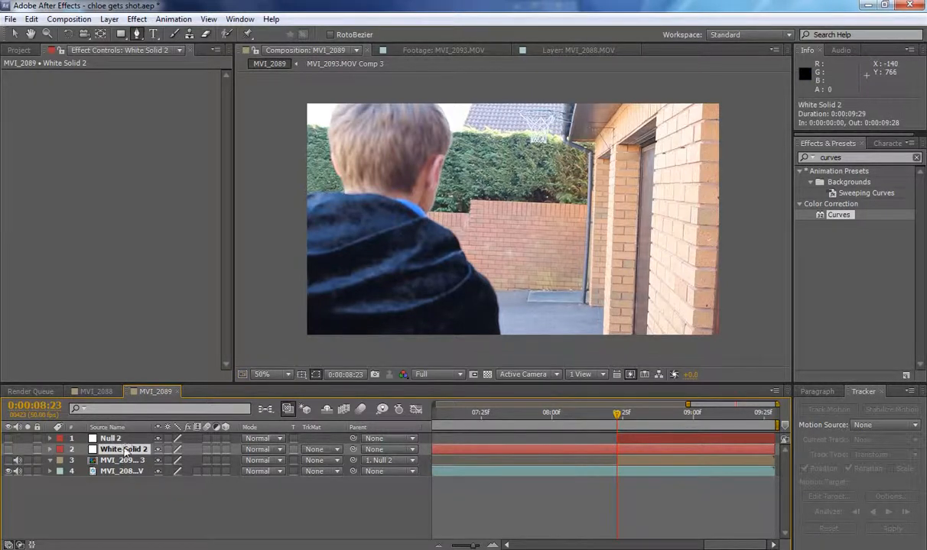
Start a mask path on White Solid 2 above the boy's head and trace it down his face and neck to the shoulder.
left_click(434, 99)
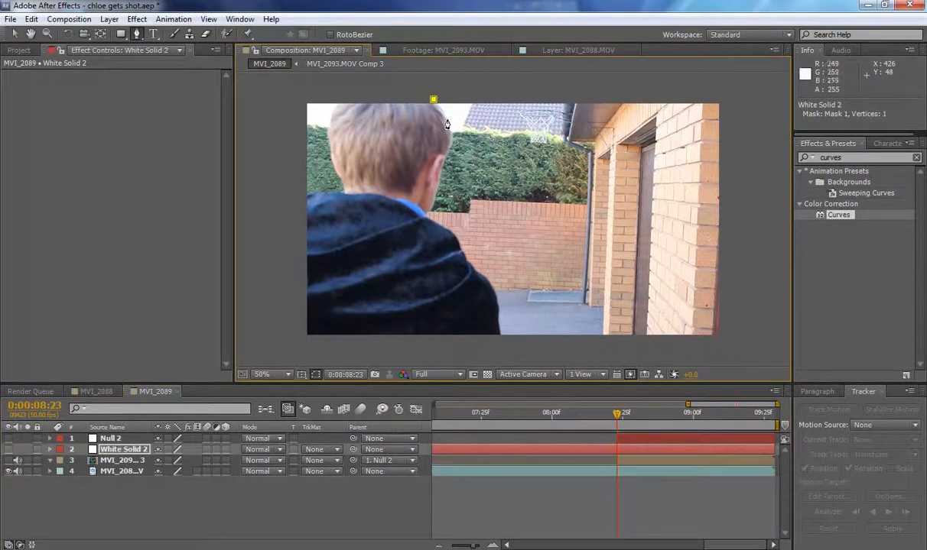
left_click_drag(448, 129, 451, 140)
left_click(451, 143)
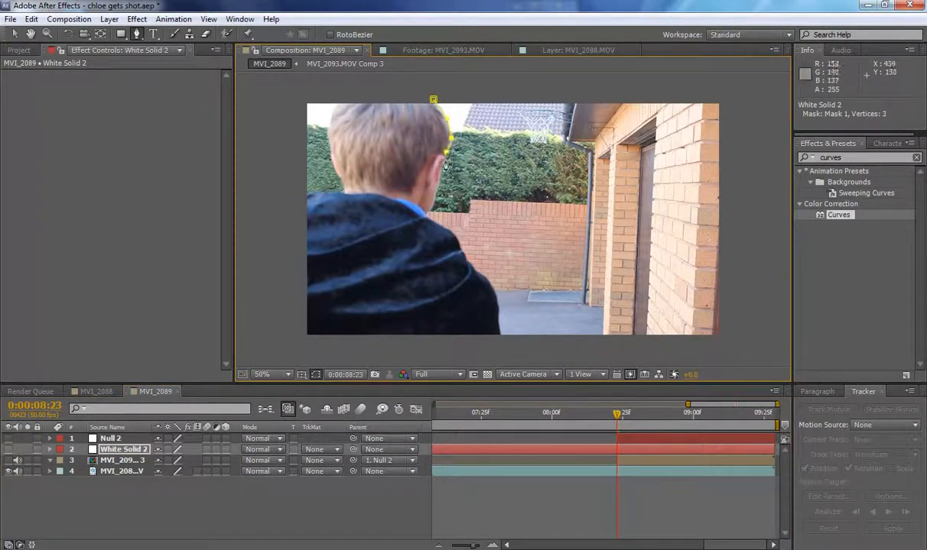
left_click(434, 200)
left_click(428, 214)
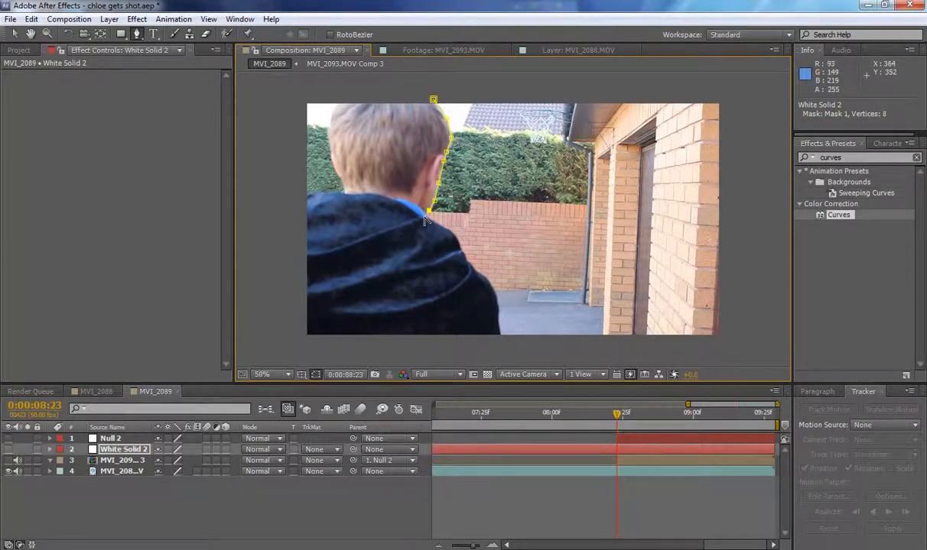
left_click(453, 234)
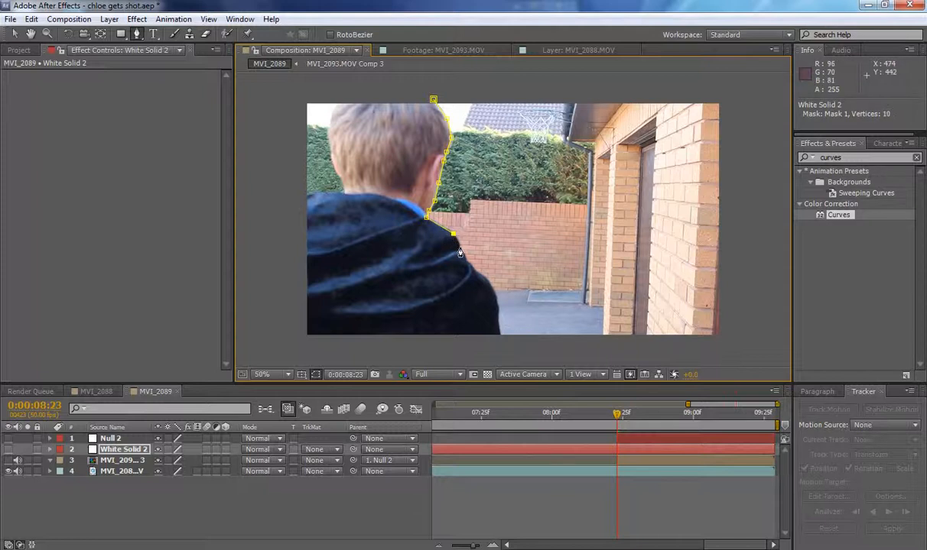
Continue the White Solid 2 mask path along the boy's shoulder and down the outer edge of his arm.
left_click(474, 269)
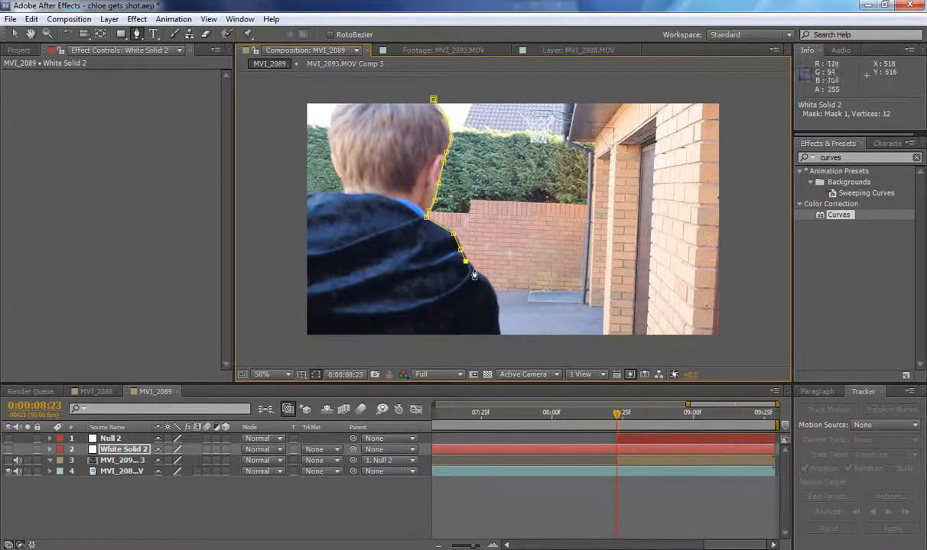
left_click(483, 277)
left_click(493, 290)
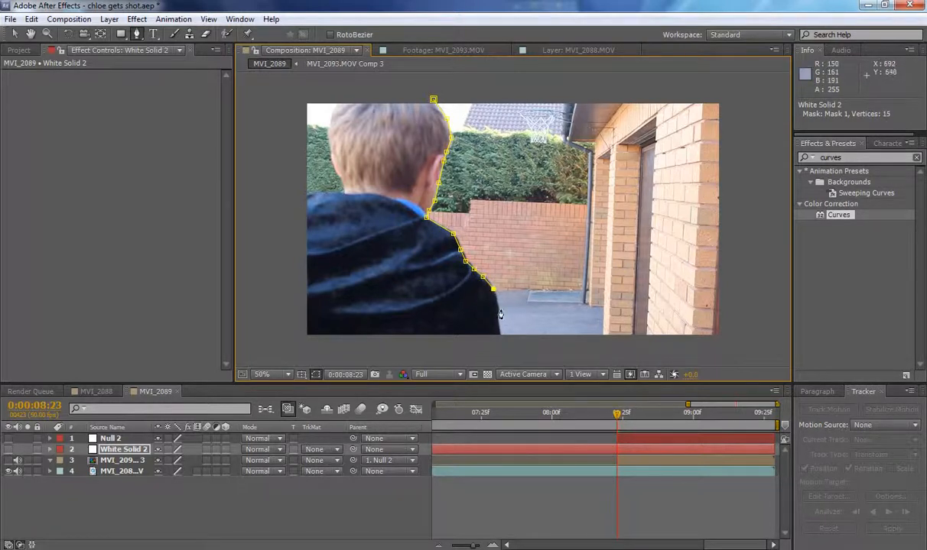
left_click(498, 310)
left_click(497, 321)
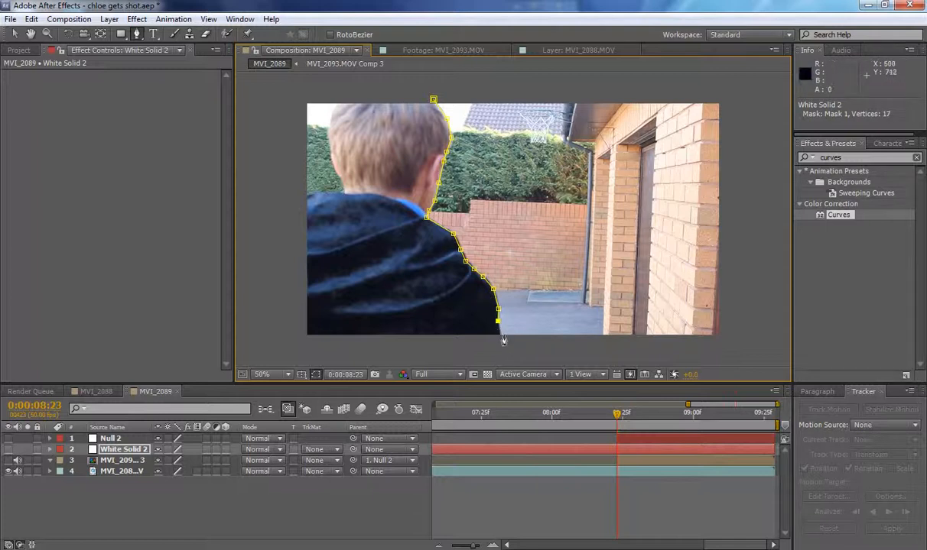
Run the mask path around the outside of the frame behind the boy and close it above his head.
left_click(286, 344)
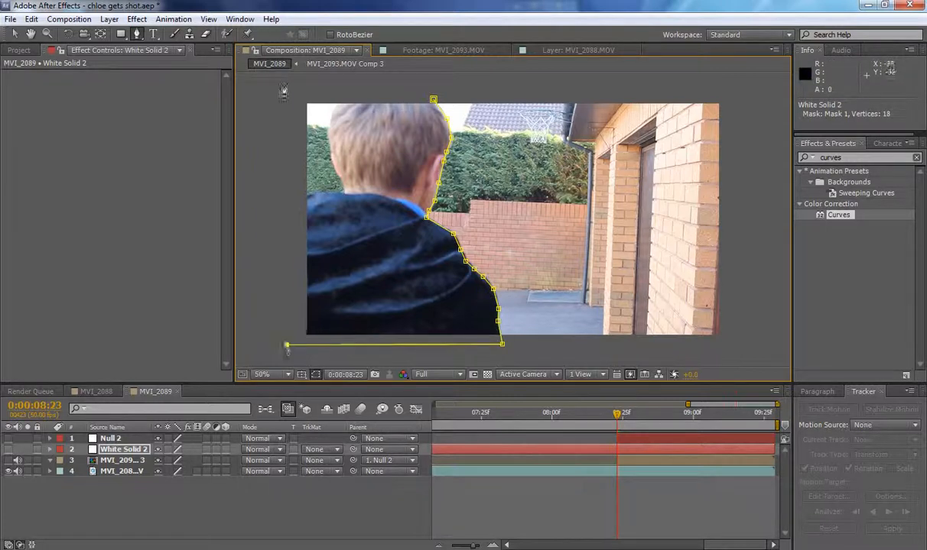
left_click(285, 86)
left_click(422, 86)
left_click(432, 102)
left_click(13, 34)
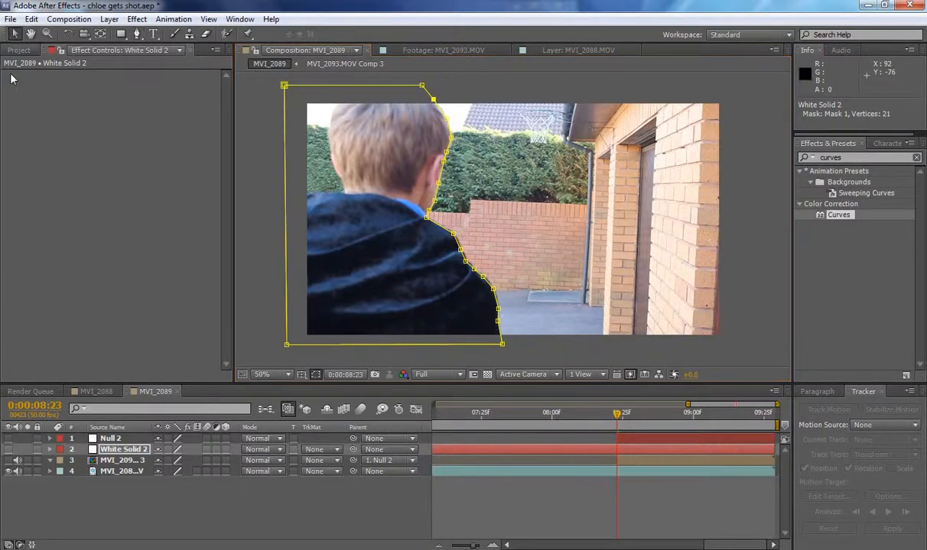
Show White Solid 2 without its mask outline and set Mask 1's feather to 8 pixels and expansion to 4 pixels.
left_click(9, 450)
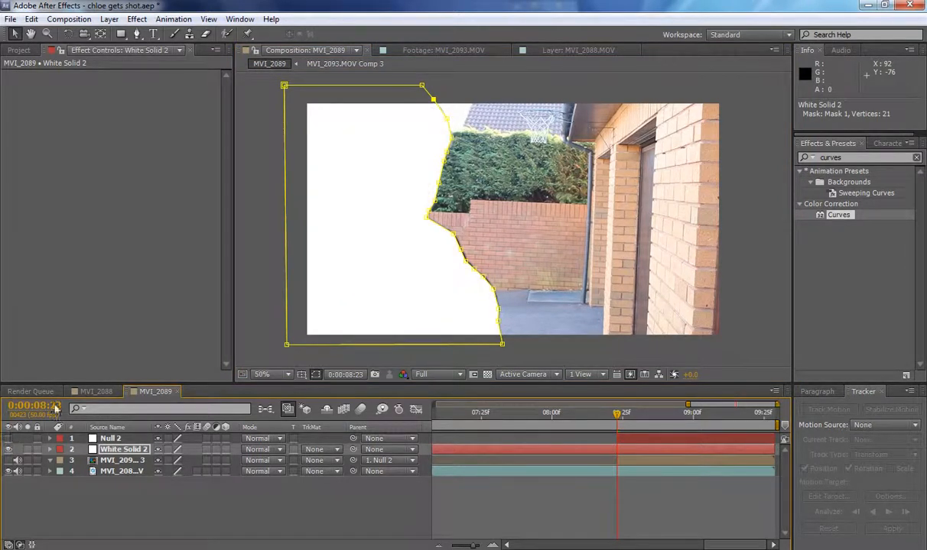
key("f")
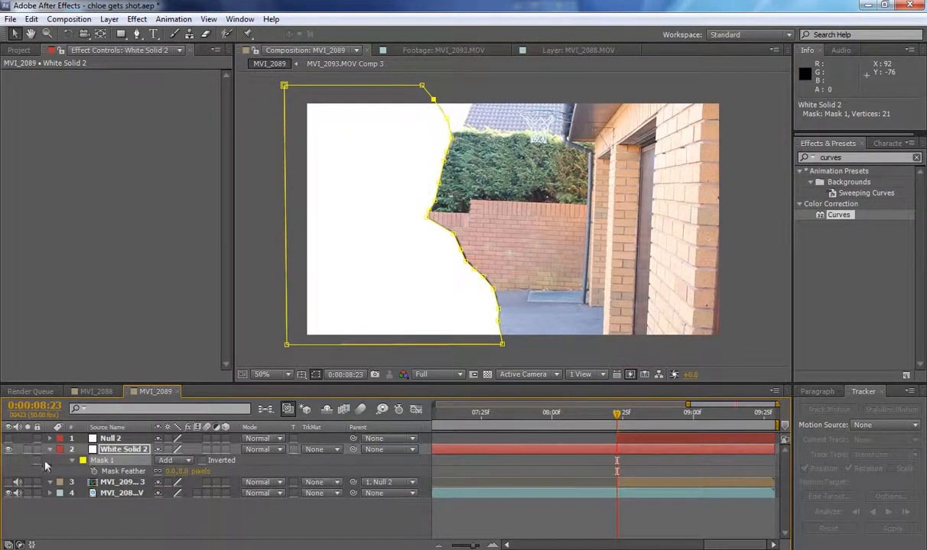
left_click(315, 375)
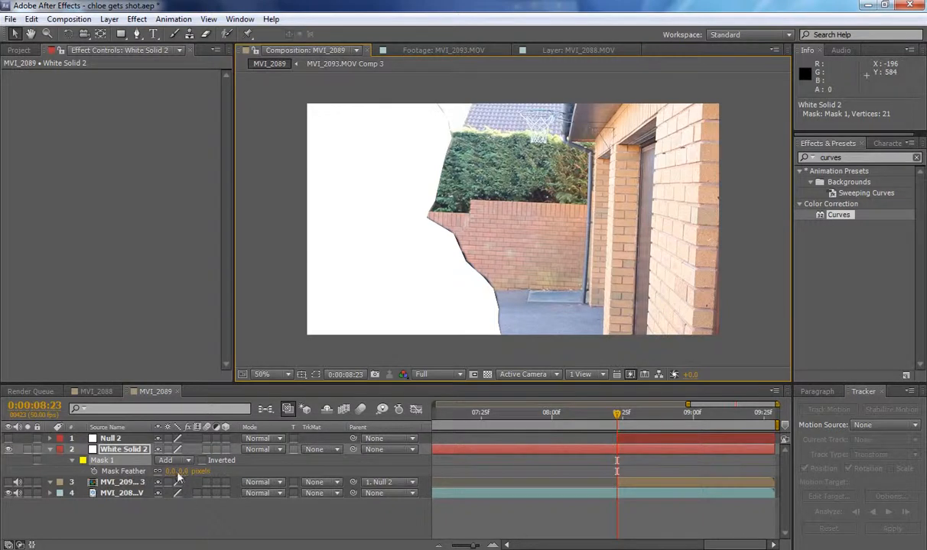
left_click_drag(172, 476, 176, 475)
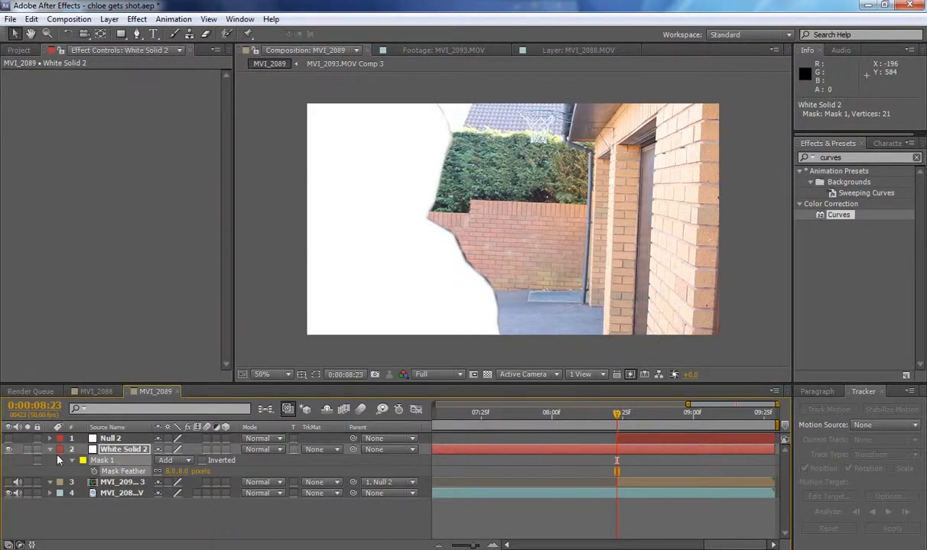
left_click(73, 461)
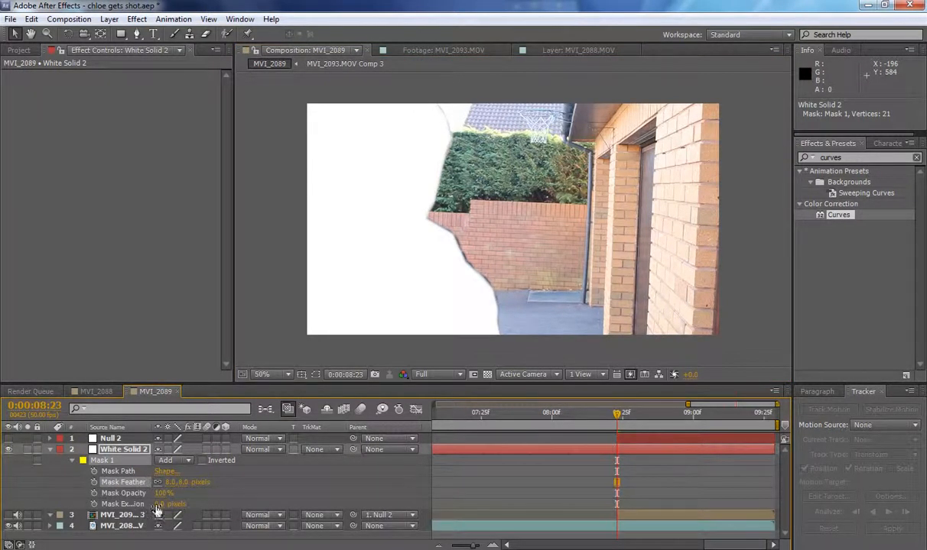
mouse_move(161, 504)
left_mouse_down()
mouse_move(146, 505)
mouse_move(165, 506)
left_mouse_up()
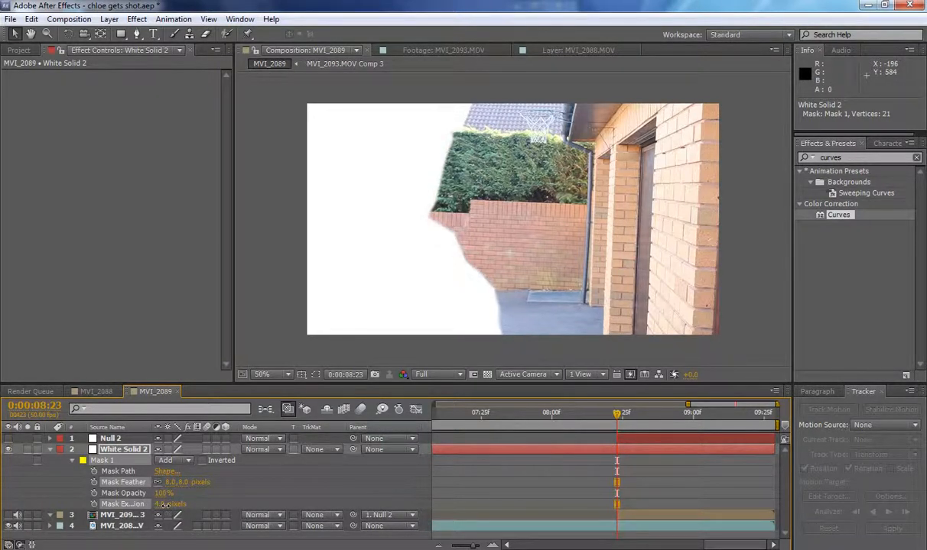
Show MVI_2093.MOV Comp 3 again and set its track matte to Alpha Inverted Matte "White Solid 2".
left_click(51, 450)
left_click(9, 461)
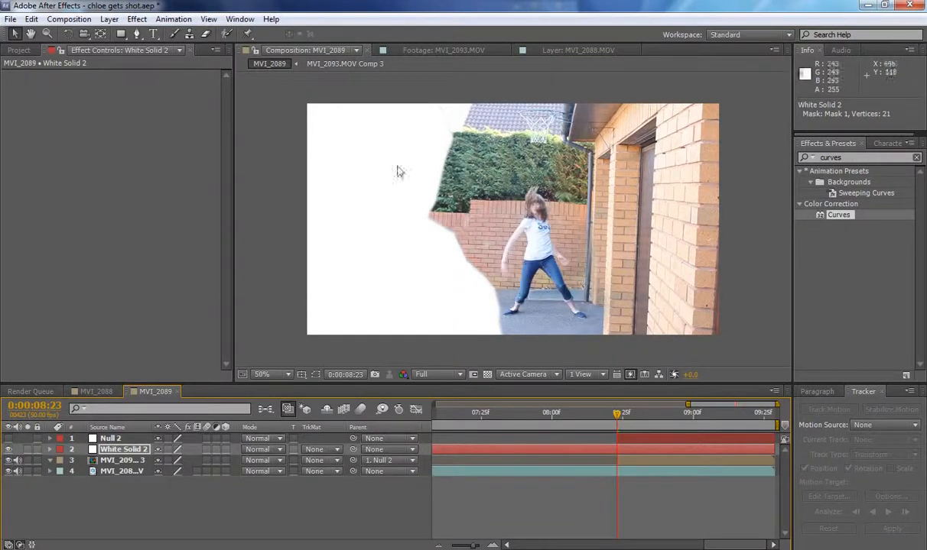
left_click(327, 466)
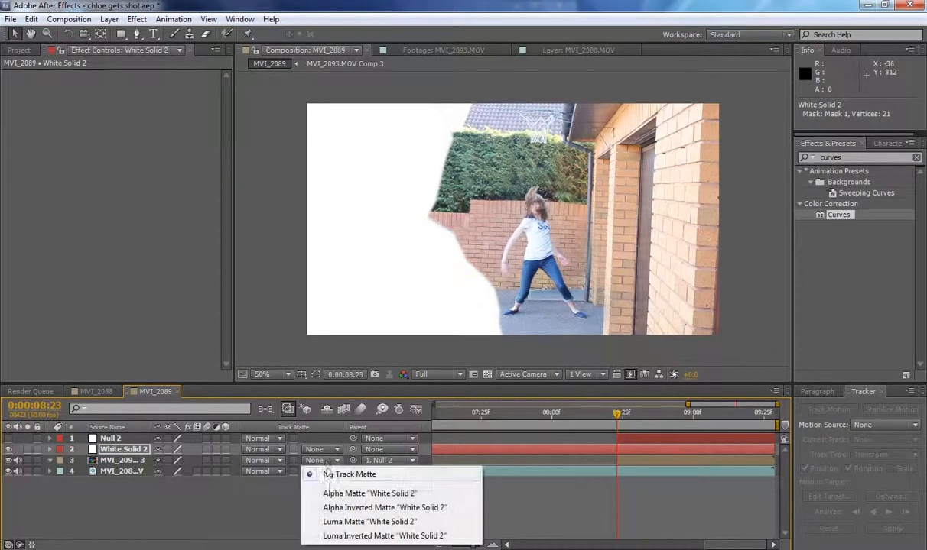
left_click(340, 495)
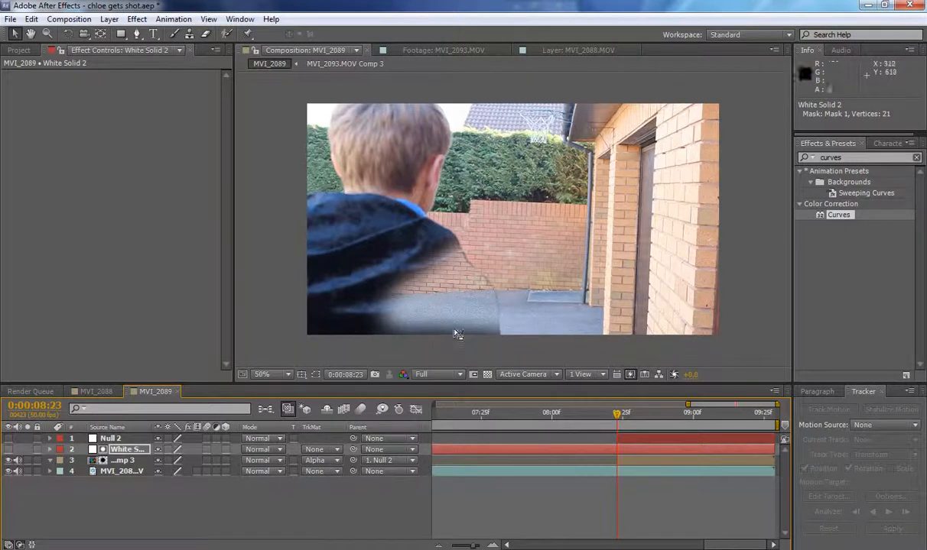
left_click(313, 461)
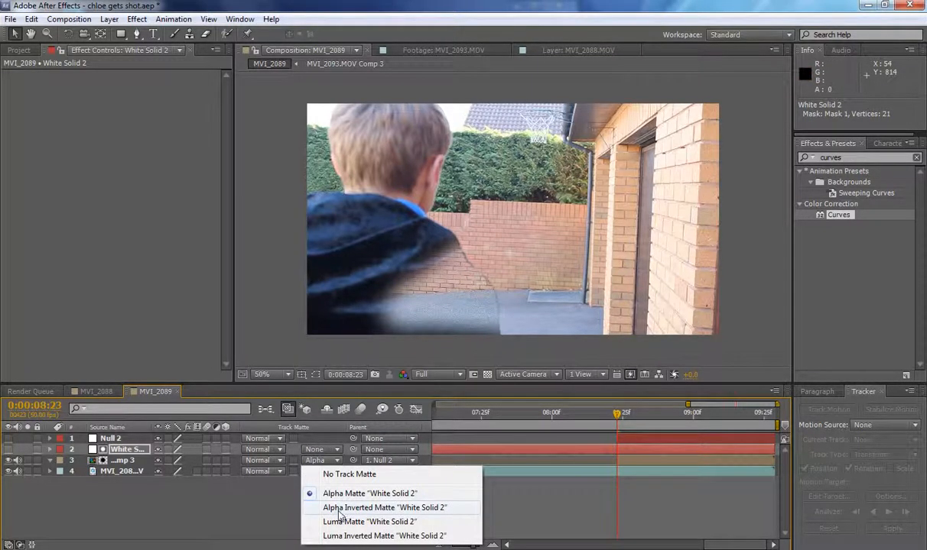
left_click(340, 509)
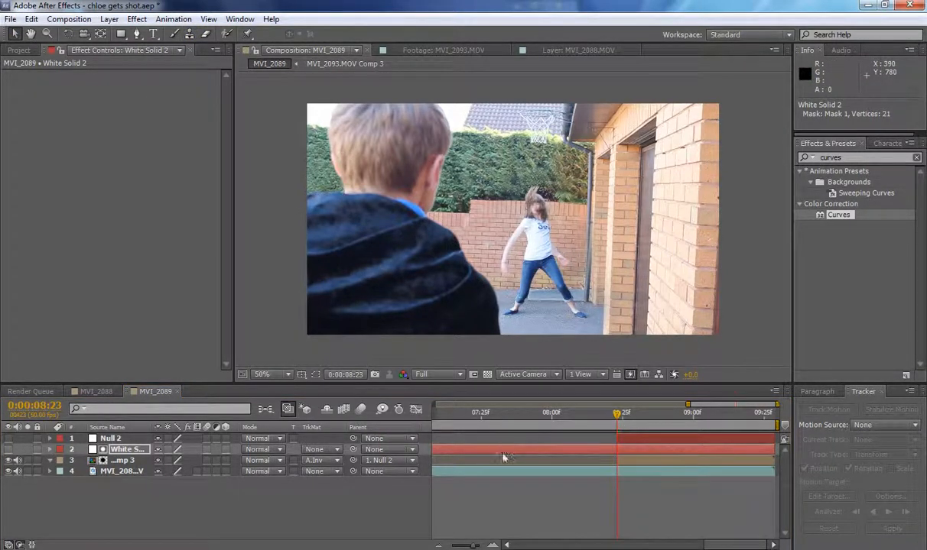
Trim the start of White Solid 2 to 0:00:08:23 and parent the layer to Null 2.
key("alt+bracketleft")
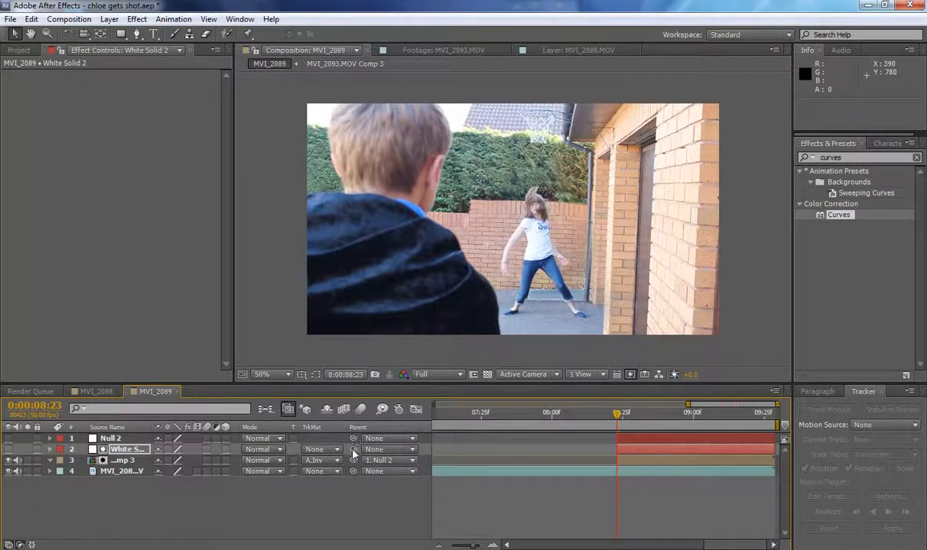
left_click_drag(353, 451, 122, 439)
mouse_move(620, 419)
left_mouse_down()
mouse_move(776, 417)
mouse_move(732, 423)
mouse_move(671, 405)
mouse_move(758, 406)
mouse_move(621, 412)
mouse_move(730, 417)
mouse_move(588, 414)
mouse_move(627, 414)
mouse_move(619, 415)
left_mouse_up()
Turn on Mask Path keyframing for White Solid 2's Mask 1 at 0:00:08:23 and display the mask outline.
key("m")
key("m")
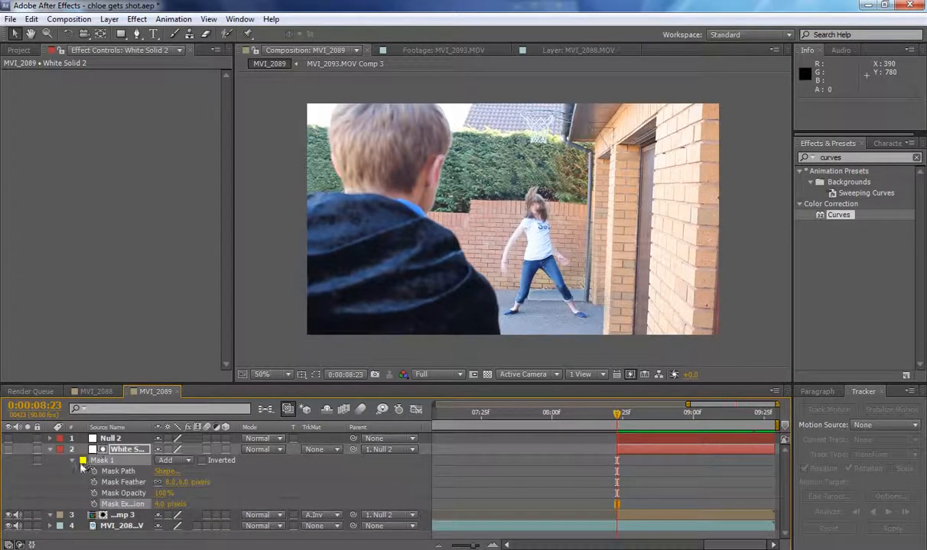
left_click(94, 471)
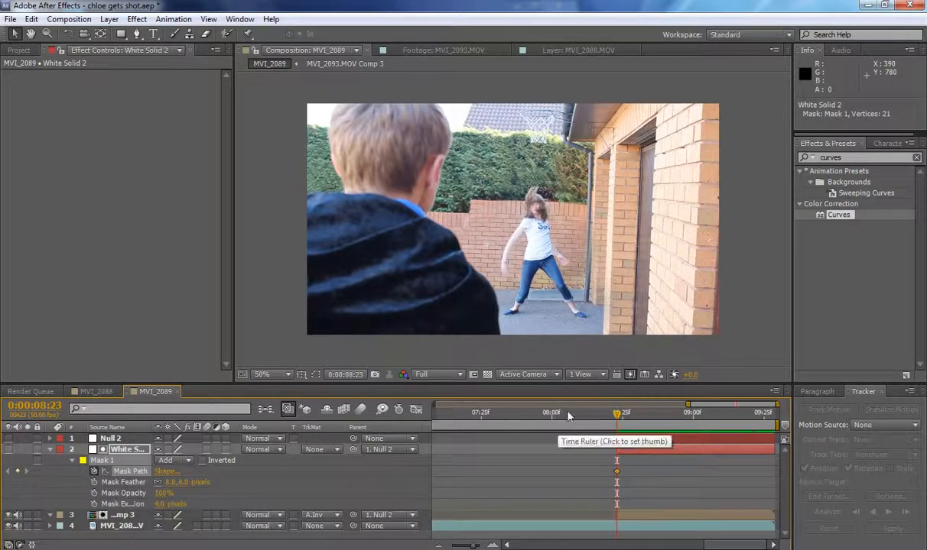
left_click(315, 374)
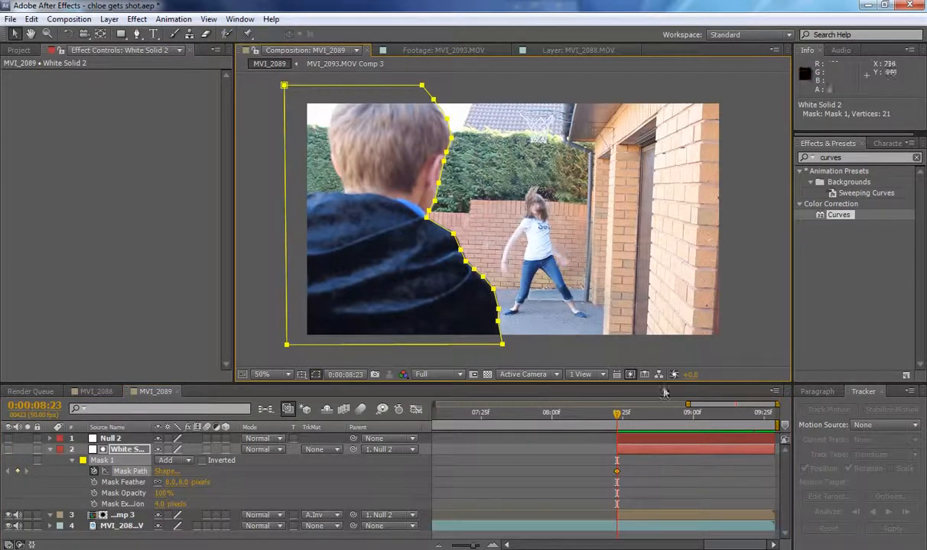
At 0:00:09:04, move the whole of Mask 1 slightly down to follow the boy's outline.
left_click_drag(623, 419, 706, 418)
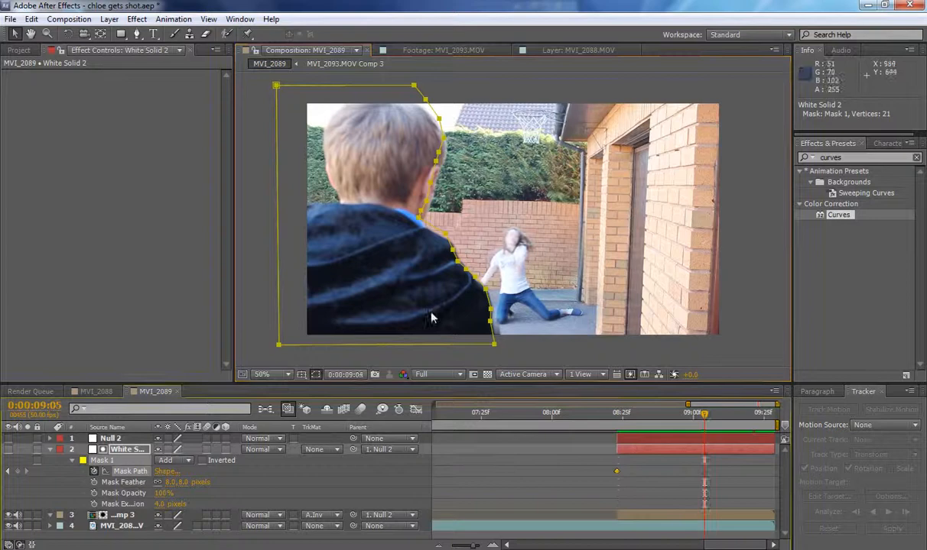
double_click(489, 309)
mouse_move(436, 314)
left_mouse_down()
mouse_move(406, 295)
mouse_move(428, 320)
left_mouse_up()
At 0:00:09:16, shift the whole of Mask 1 right and down, and nudge its shoulder and arm vertices outward to the boy's jacket edge.
left_click_drag(704, 419, 738, 413)
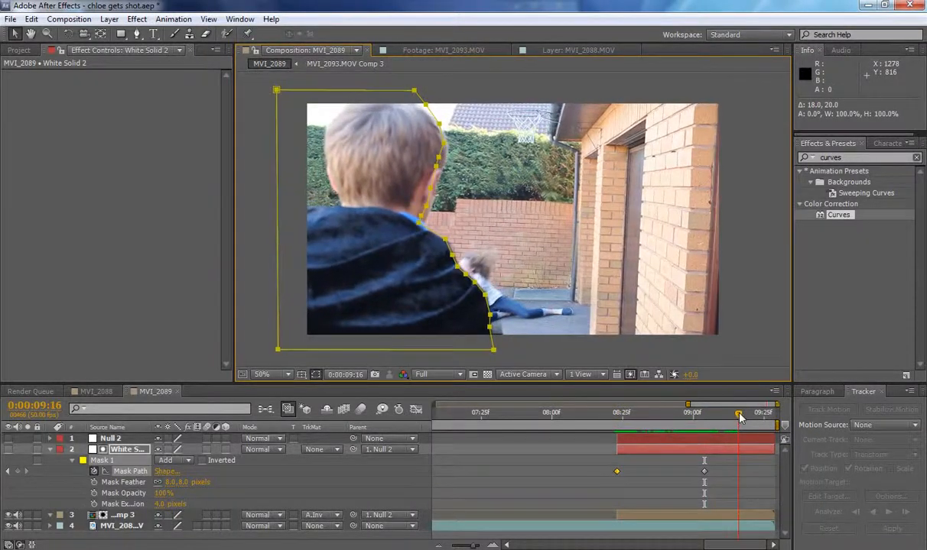
double_click(489, 329)
mouse_move(449, 318)
left_mouse_down()
mouse_move(482, 310)
mouse_move(451, 314)
mouse_move(460, 325)
left_mouse_up()
left_click(192, 250)
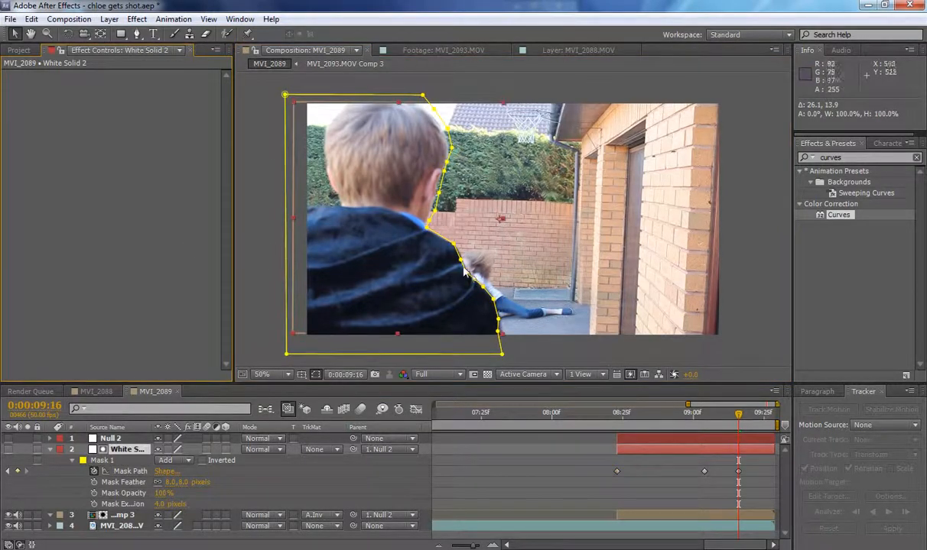
left_click(453, 244)
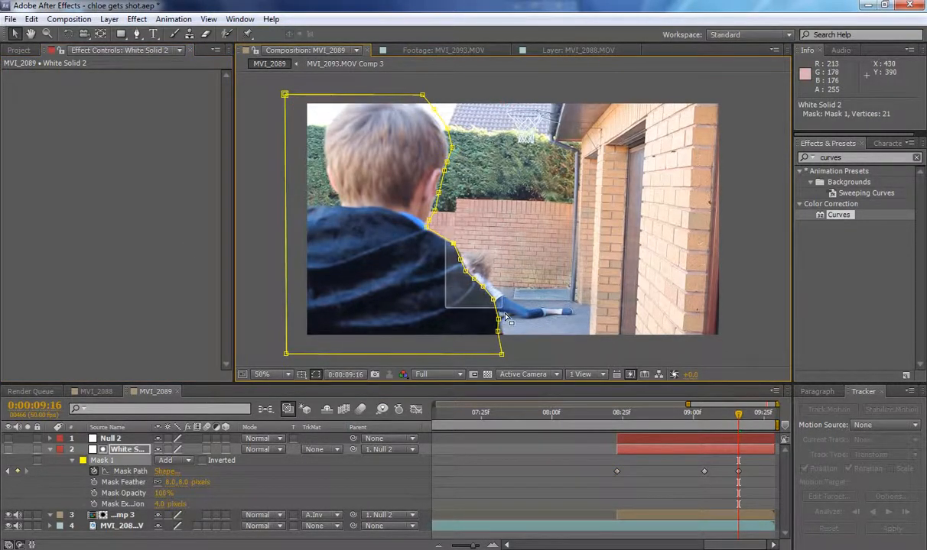
mouse_move(505, 313)
left_mouse_down()
mouse_move(514, 353)
mouse_move(511, 331)
left_mouse_up()
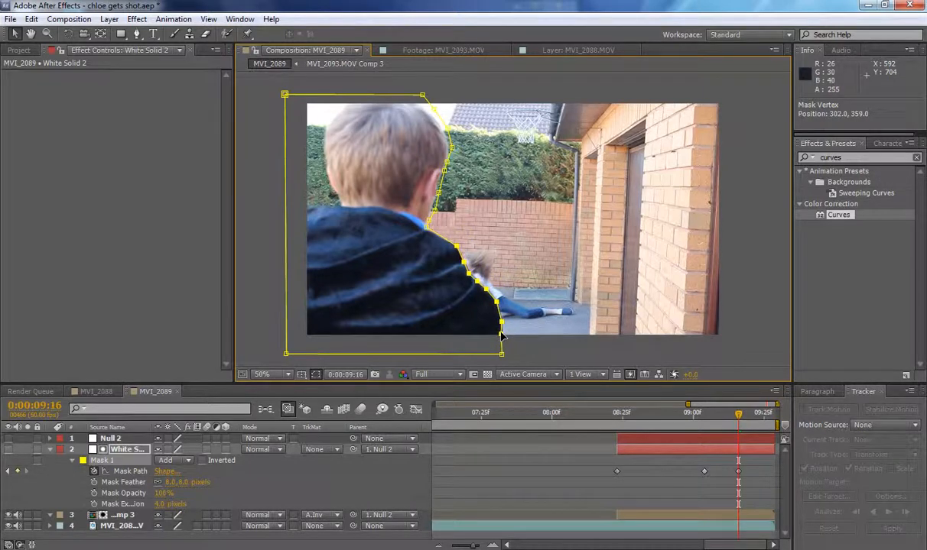
At 0:00:09:28, move Mask 1's shoulder and arm vertices outward to the boy's jacket edge and fine-tune the lower arm vertices.
left_click_drag(741, 419, 775, 428)
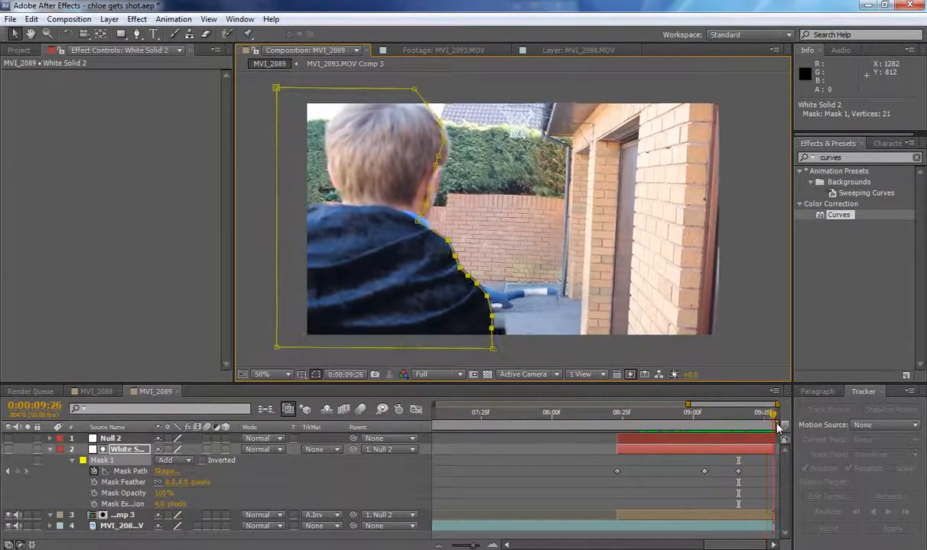
left_click_drag(496, 322, 527, 322)
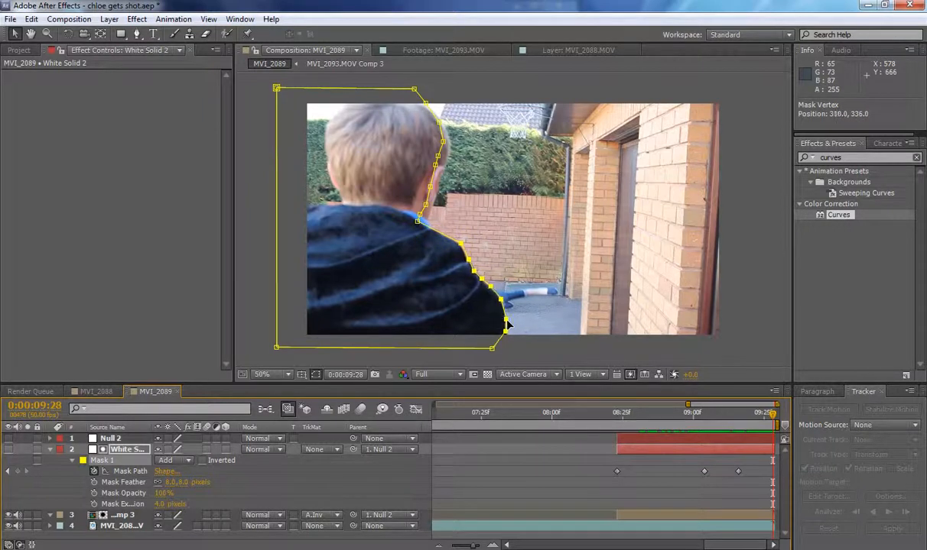
left_click_drag(508, 325, 508, 325)
left_click(587, 473)
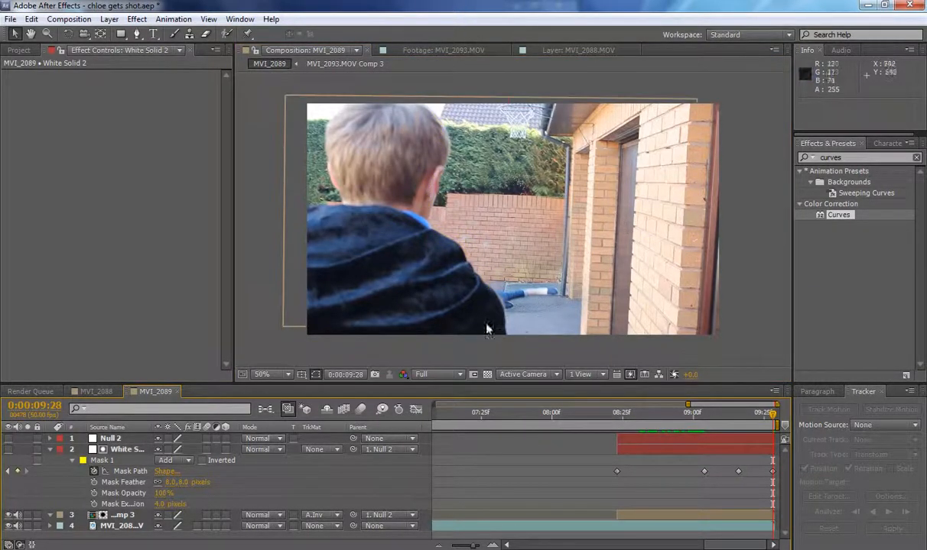
left_click(708, 457)
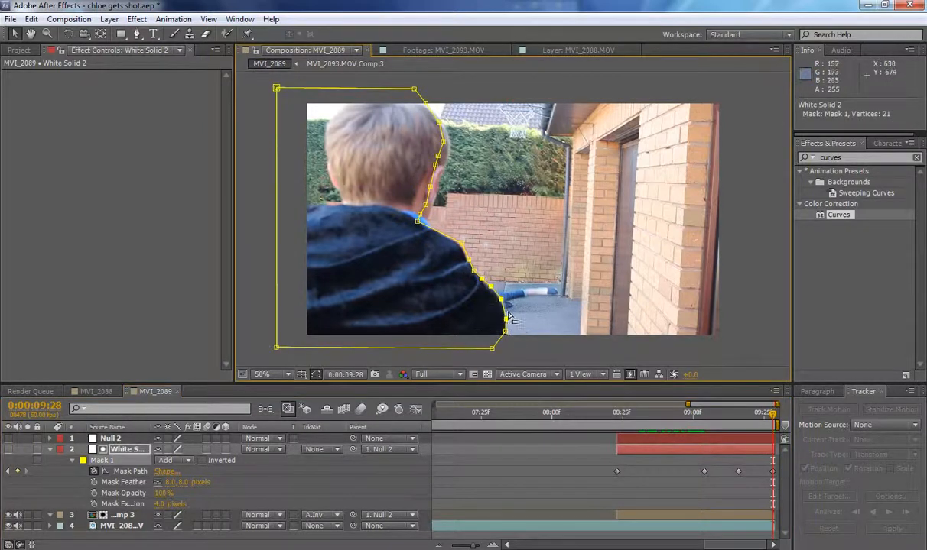
left_click(502, 304)
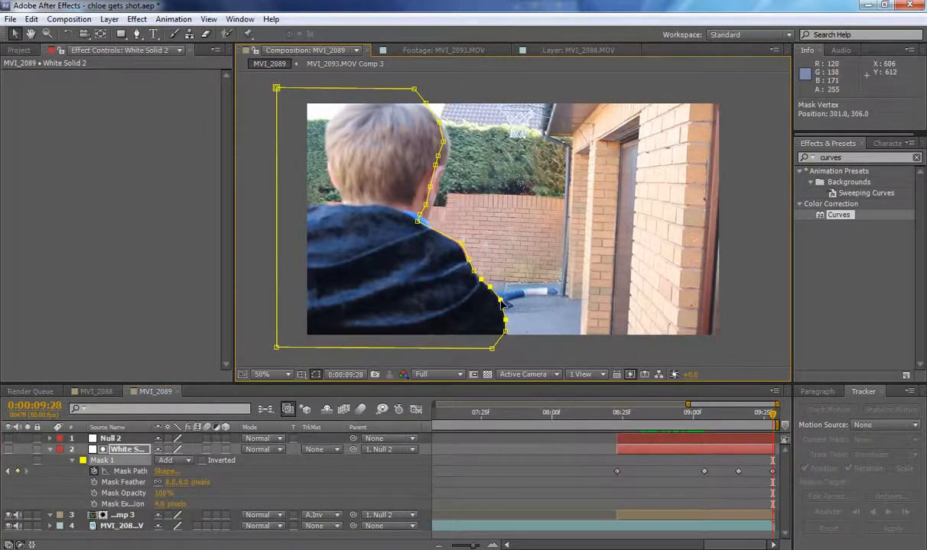
left_click(494, 467)
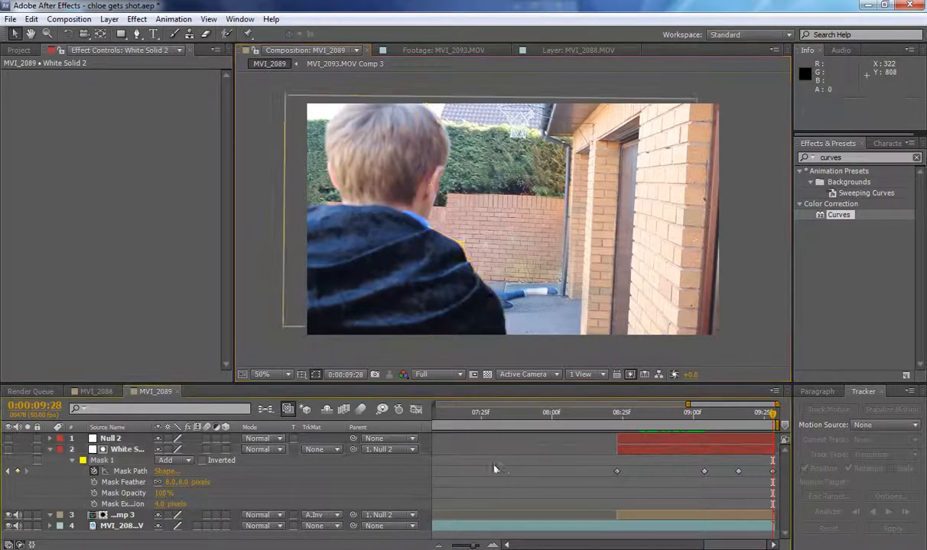
Collapse White Solid 2's properties and compare the frames at 0:00:08:22 and 0:00:08:23 where the girl's layer begins.
left_click(50, 451)
left_click_drag(770, 422, 615, 419)
key("Page_Down")
key("Page_Up")
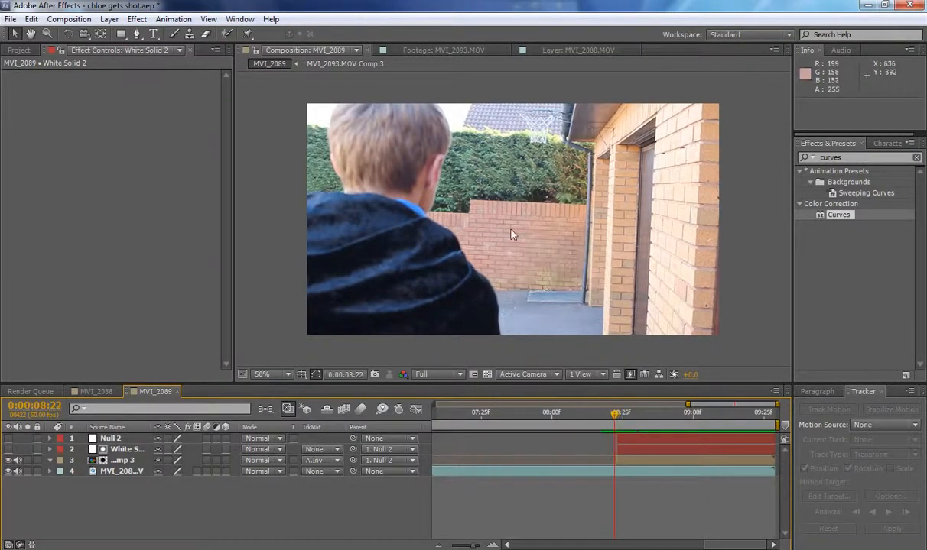
key("Page_Down")
key("Page_Up")
key("Page_Down")
key("Page_Down")
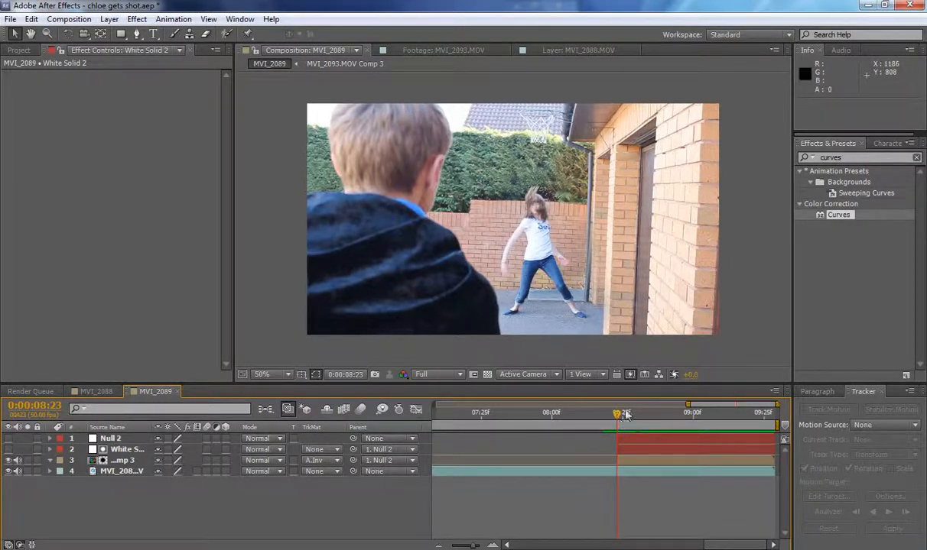
Add Powder_Hits_06.mov directly above White Solid 2, start it at 0:00:08:23 and position it over the girl at 744, 372.
left_click(19, 50)
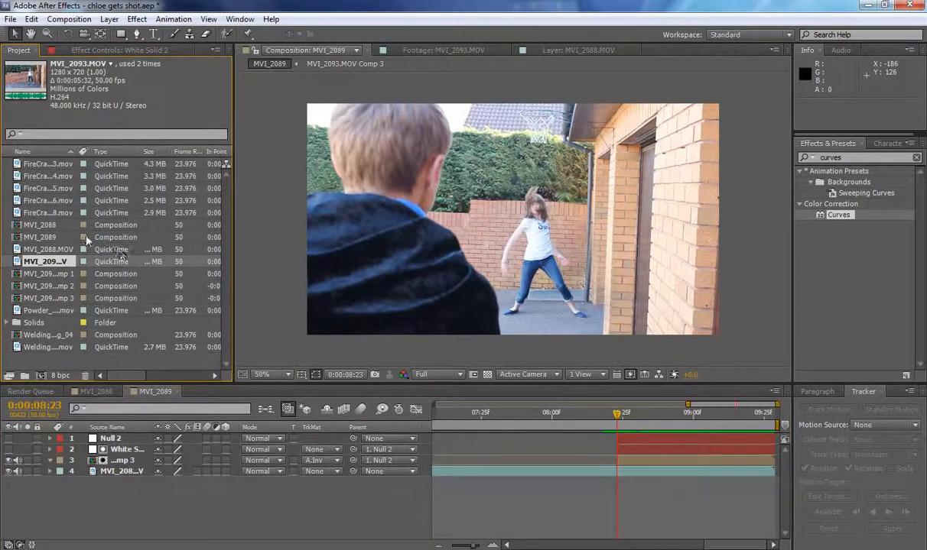
left_click(46, 312)
left_click_drag(47, 311, 107, 448)
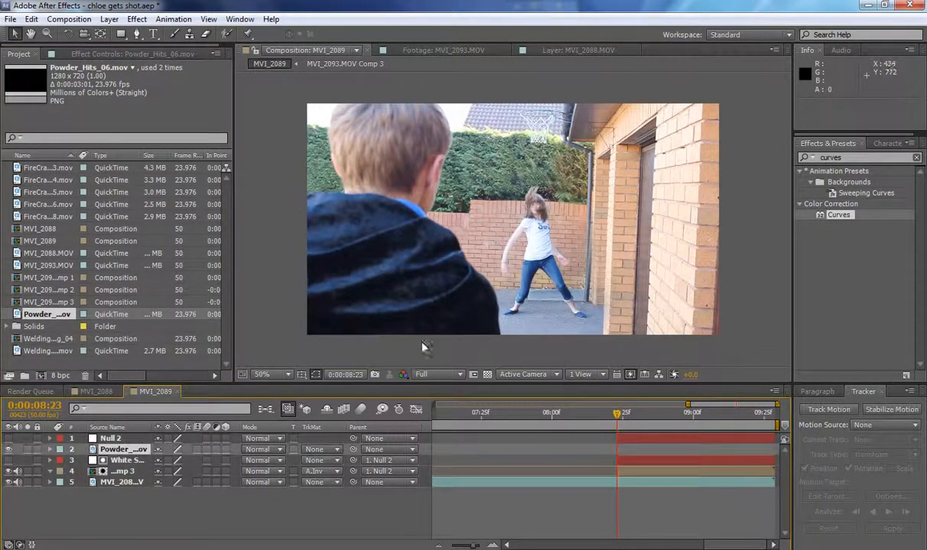
key("[")
mouse_move(529, 230)
left_mouse_down()
mouse_move(576, 229)
mouse_move(478, 219)
left_mouse_up()
Set the powder layer's blending mode to Screen and move the layer to 738, 400.
left_click(253, 450)
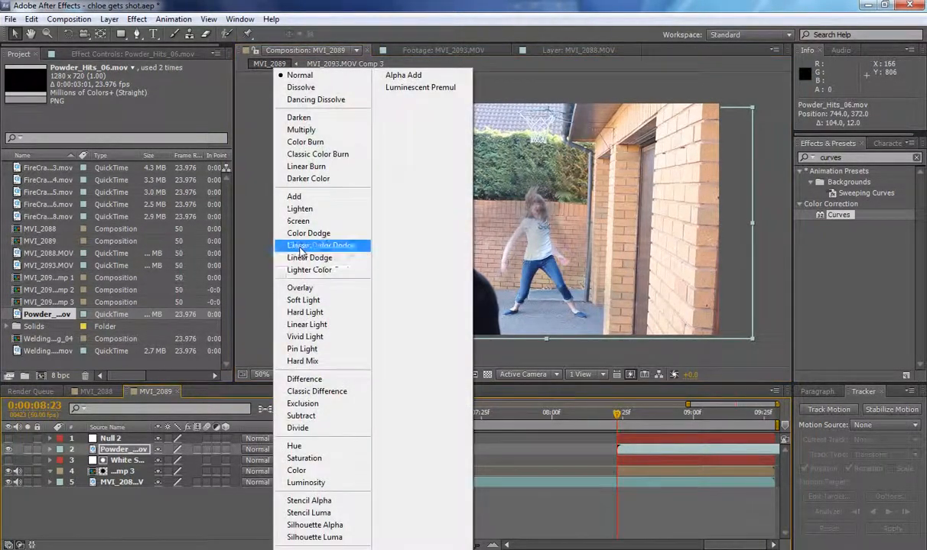
left_click(300, 221)
left_click_drag(540, 228, 538, 239)
Apply Curves to the powder layer, raise its RGB curve steeply to brighten the dust, and return the blending mode to Normal.
double_click(838, 215)
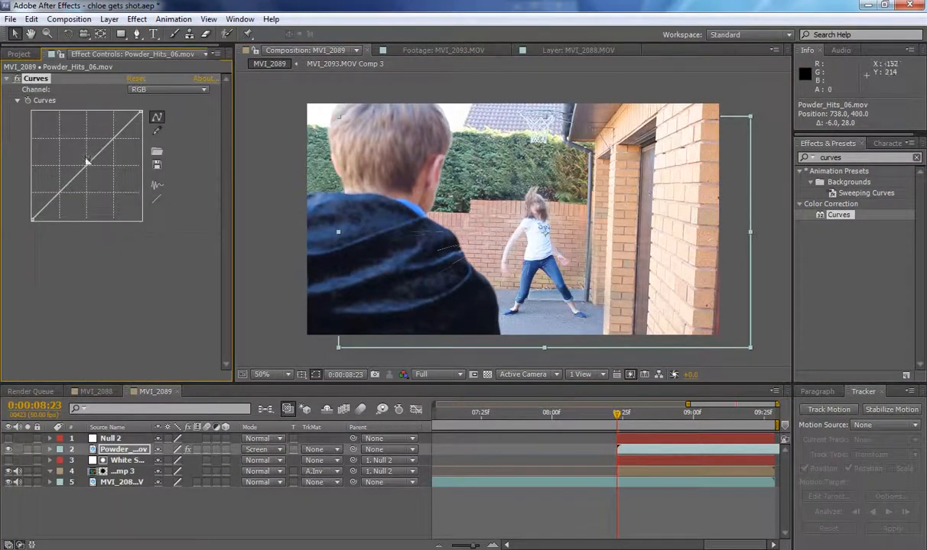
left_click_drag(87, 169, 69, 151)
left_click(259, 450)
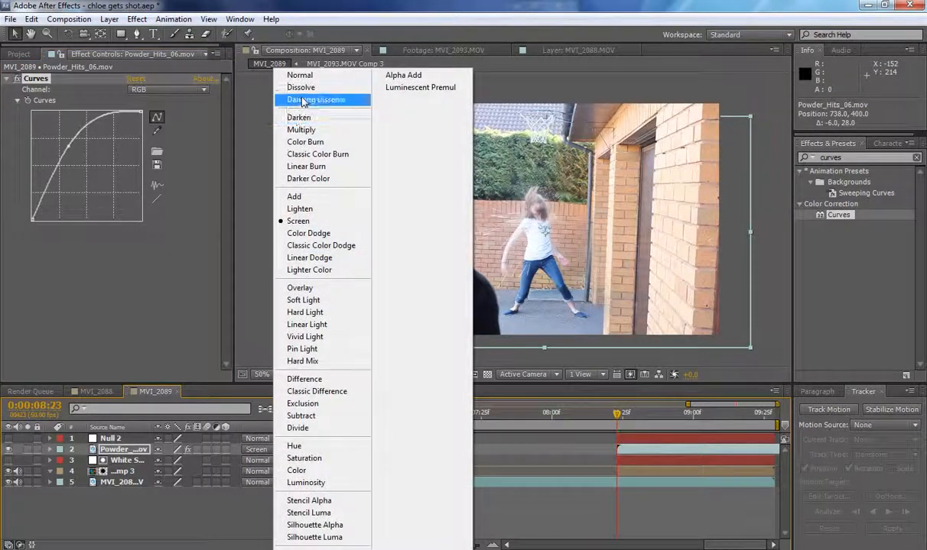
left_click(293, 76)
left_click_drag(53, 176, 52, 142)
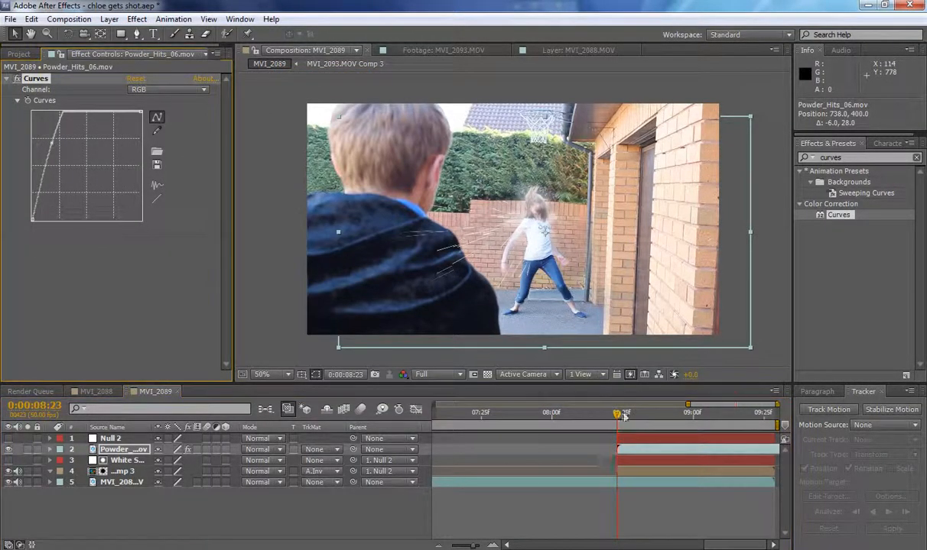
At 0:00:08:40, pull the powder layer's RGB curve sharply down to darken the dust.
left_click_drag(616, 416, 665, 419)
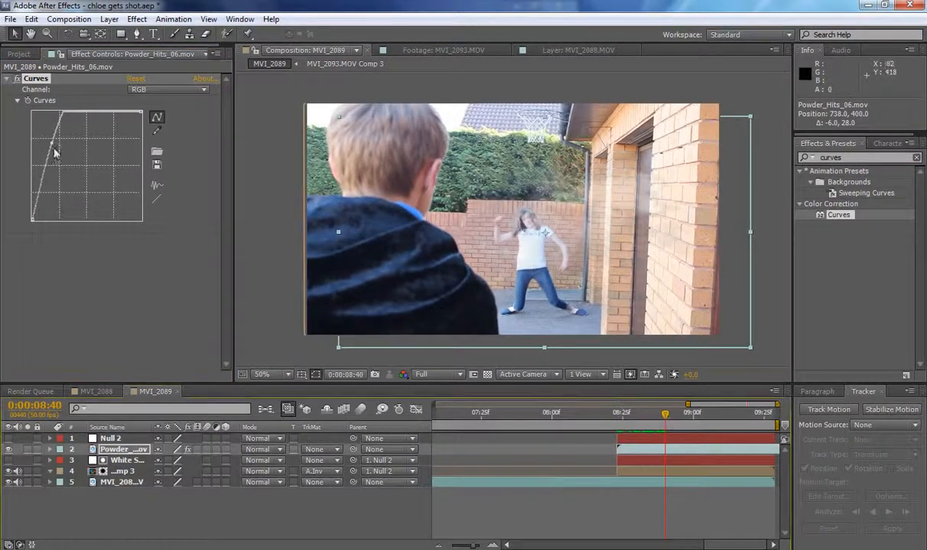
left_click_drag(51, 143, 125, 184)
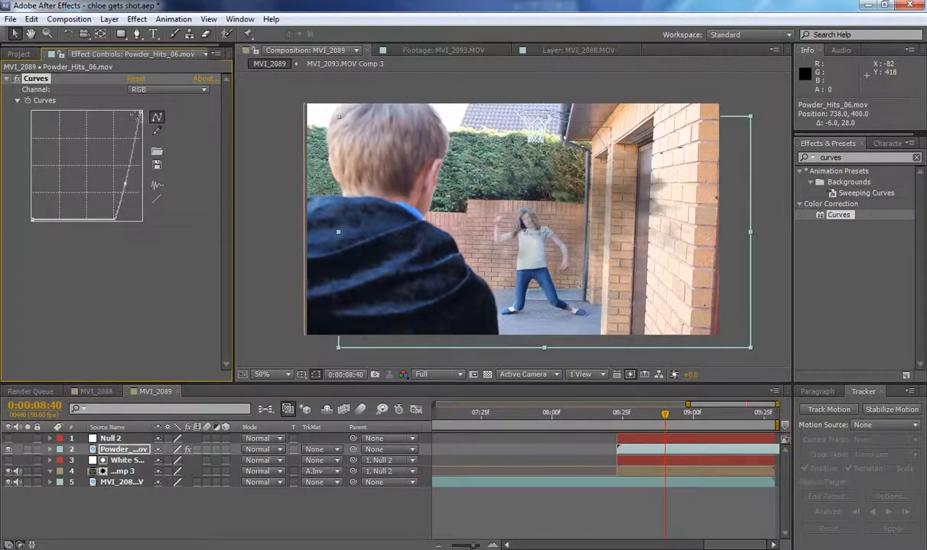
mouse_move(141, 114)
left_mouse_down()
mouse_move(150, 161)
mouse_move(148, 112)
left_mouse_up()
Try duplicating the powder layer to thicken the dust, and delete the duplicate.
key("ctrl+d")
key("Delete")
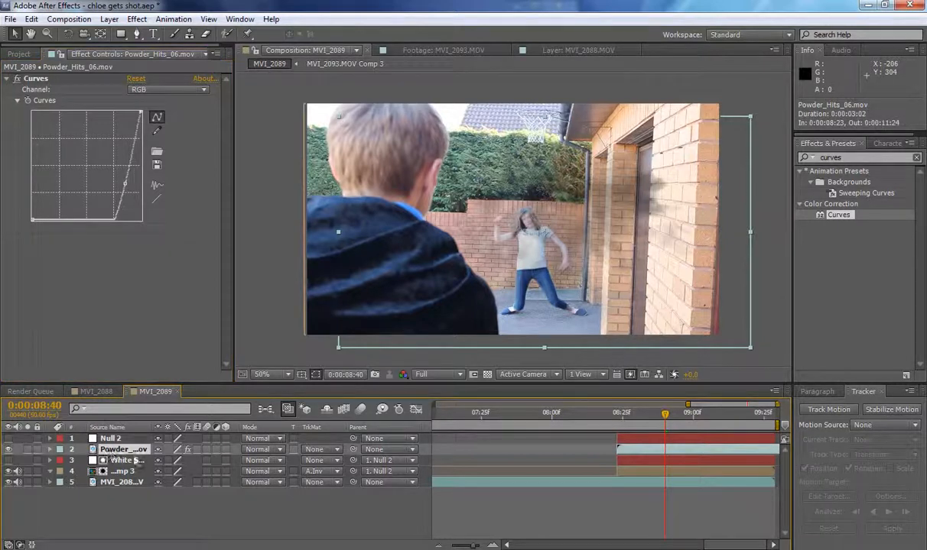
key("ctrl+d")
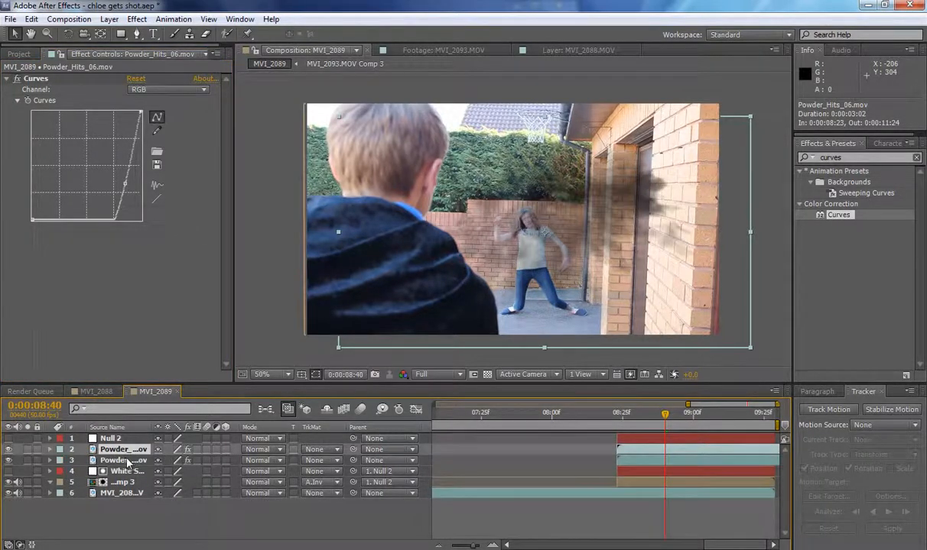
left_click(128, 461, "shift")
left_click(132, 518)
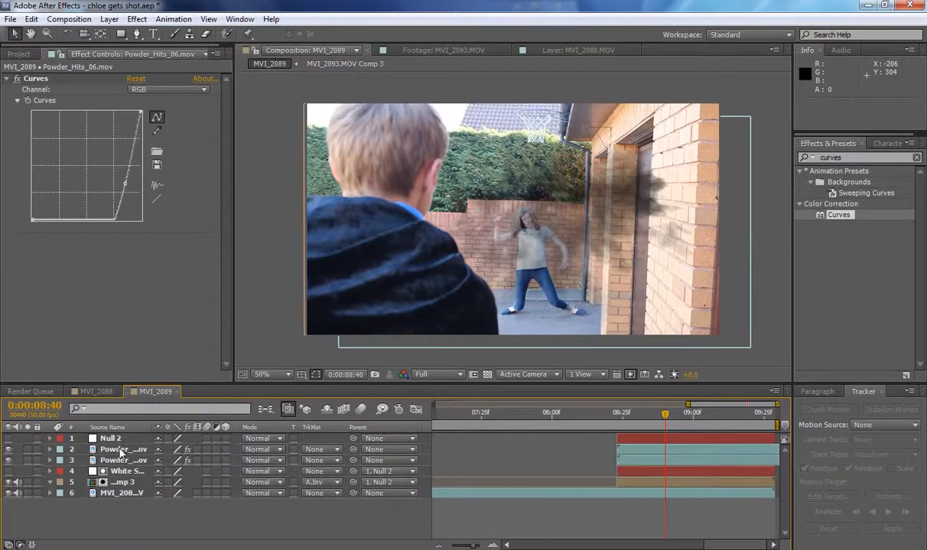
left_click(121, 451)
key("Delete")
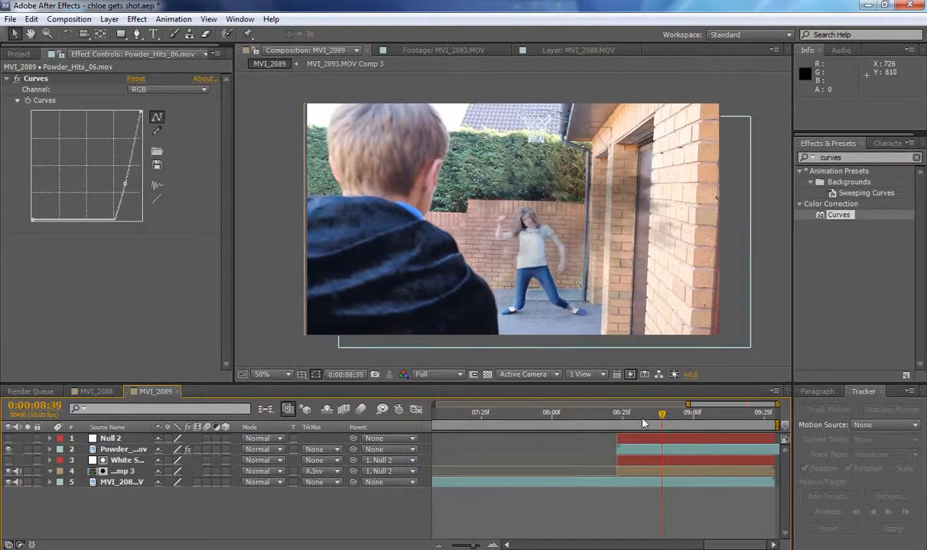
At 0:00:08:23, ease the powder layer's RGB curve to a gentle dip and check the dust over the following frames.
left_click_drag(642, 417, 617, 416)
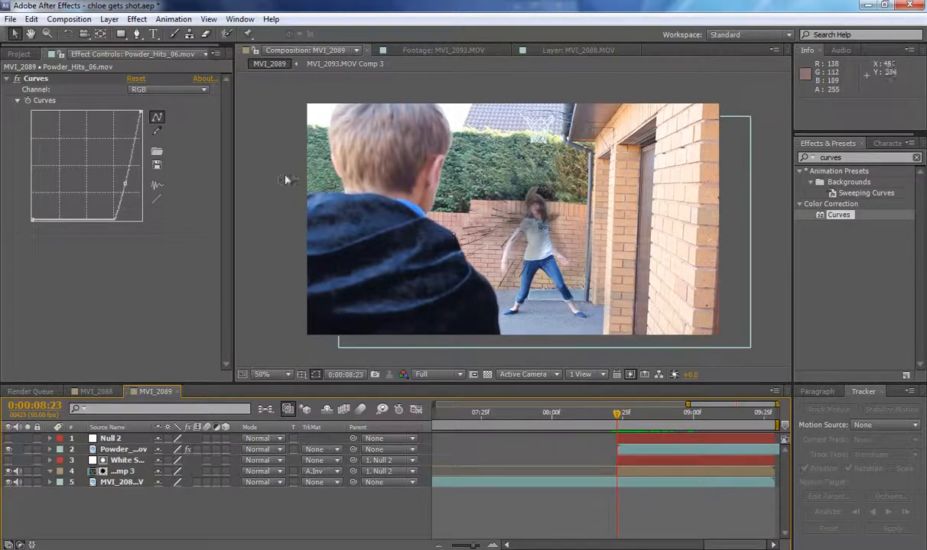
left_click_drag(125, 185, 109, 159)
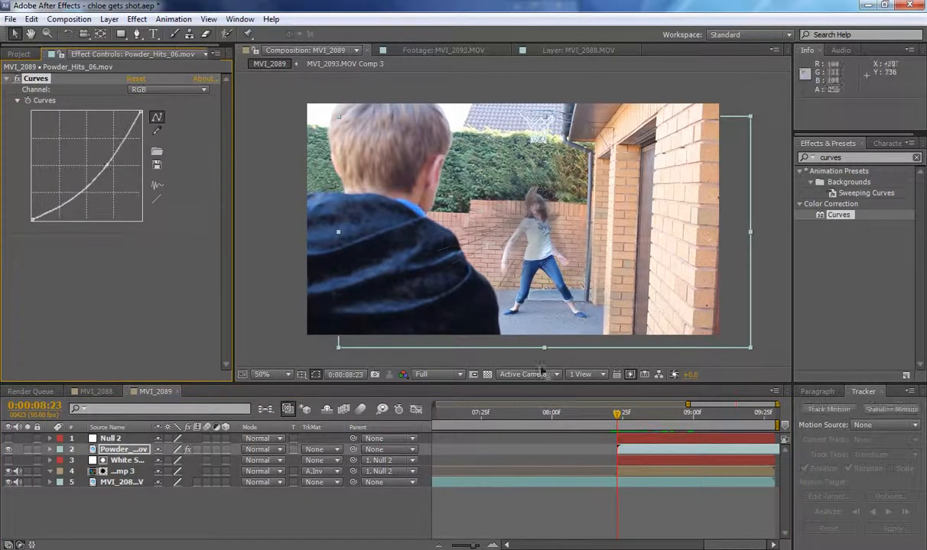
left_click_drag(619, 418, 673, 418)
left_click(619, 416)
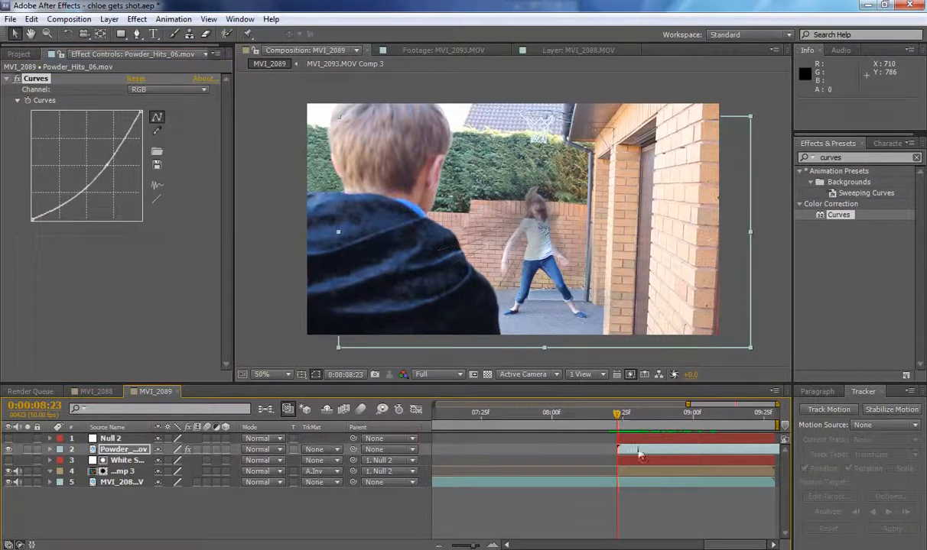
Shift the powder layer earlier to start at 0:00:08:21 and run a RAM preview of the shot.
left_click_drag(640, 451, 631, 450)
left_click_drag(602, 419, 628, 451)
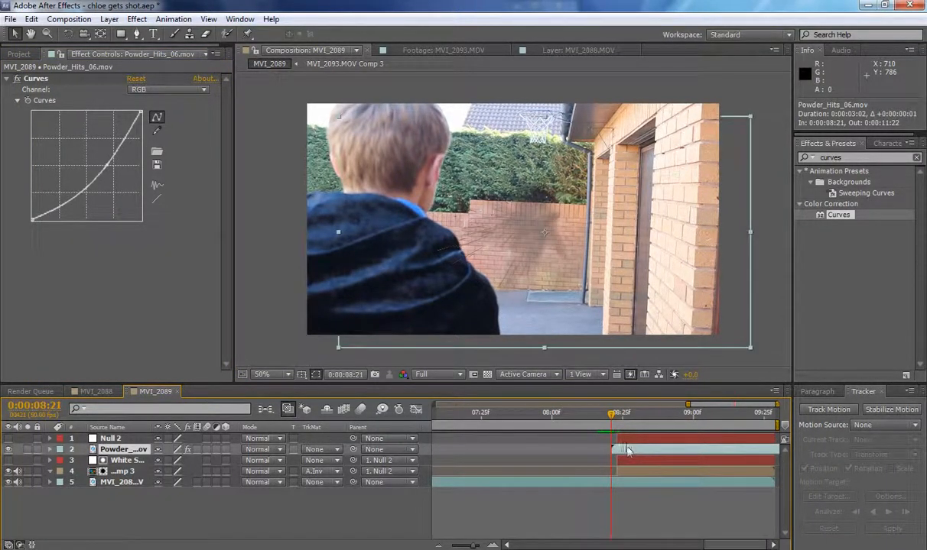
left_click_drag(612, 417, 582, 419)
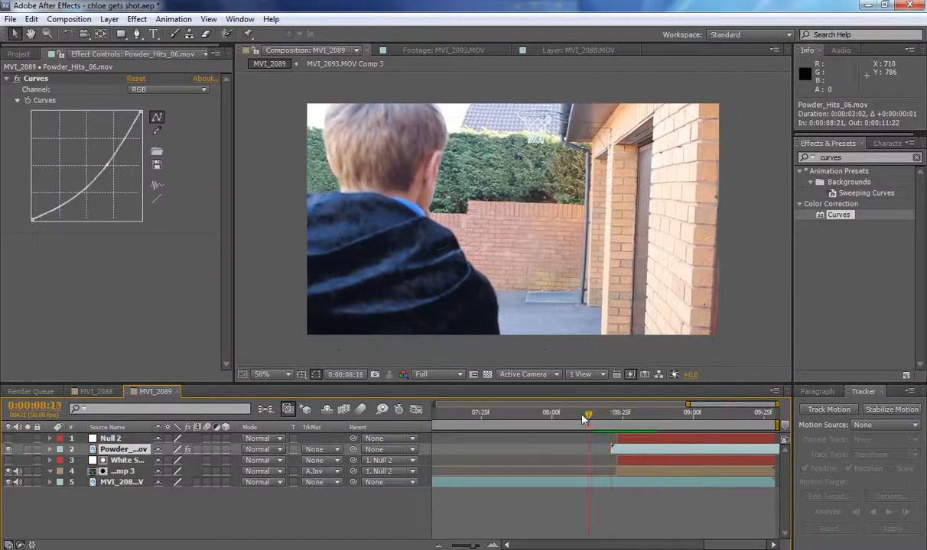
key("KP_0")
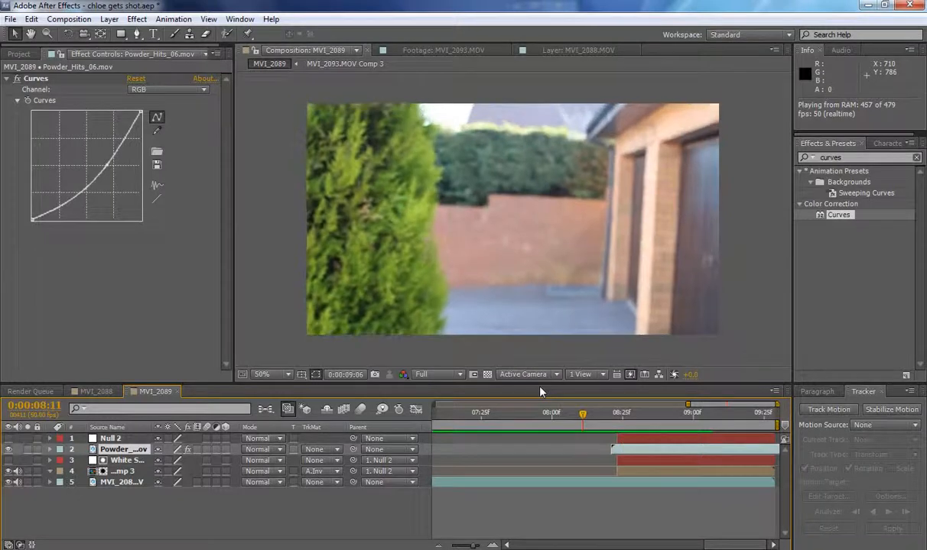
Scale the powder layer to 91% at 0:00:08:23 and play the shot from there to check it.
left_click_drag(594, 419, 617, 423)
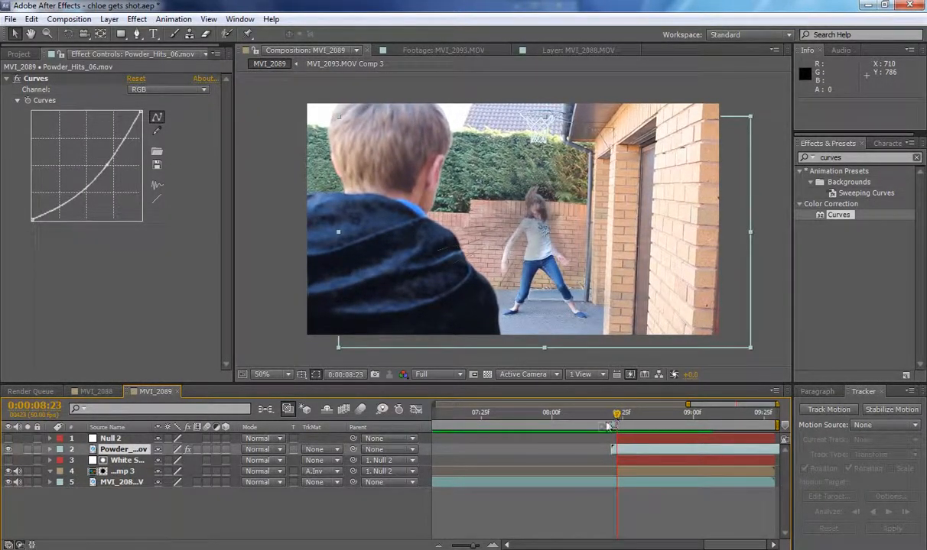
key("s")
mouse_move(172, 461)
left_mouse_down()
mouse_move(237, 461)
mouse_move(160, 459)
left_mouse_up()
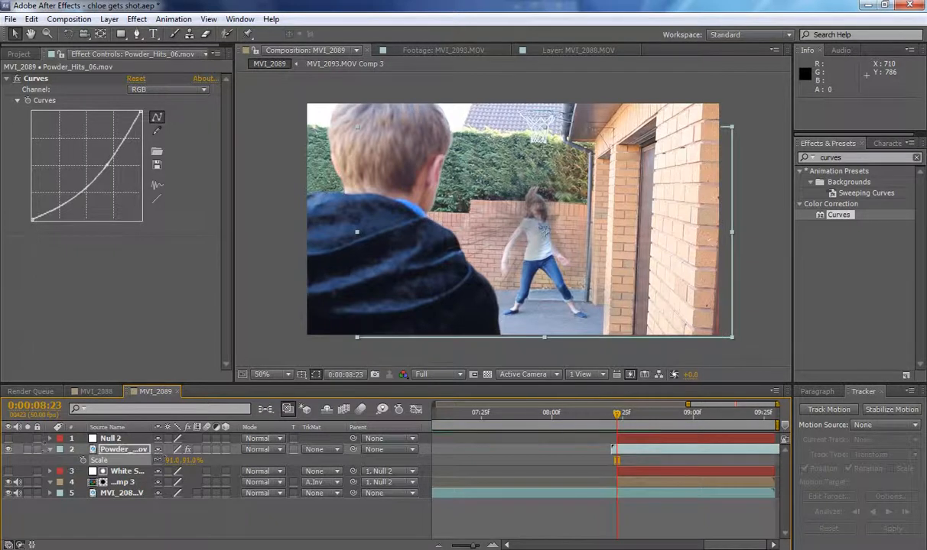
left_click(50, 450)
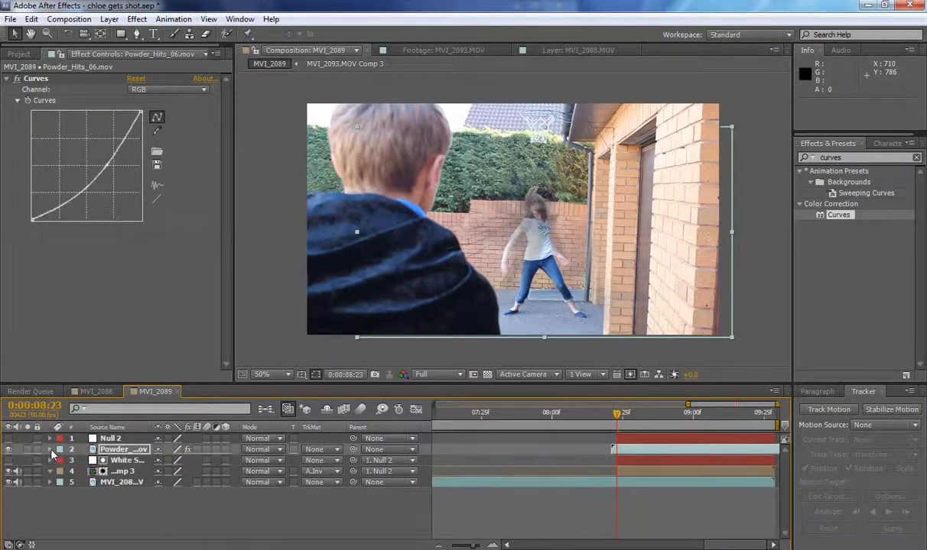
left_click(196, 507)
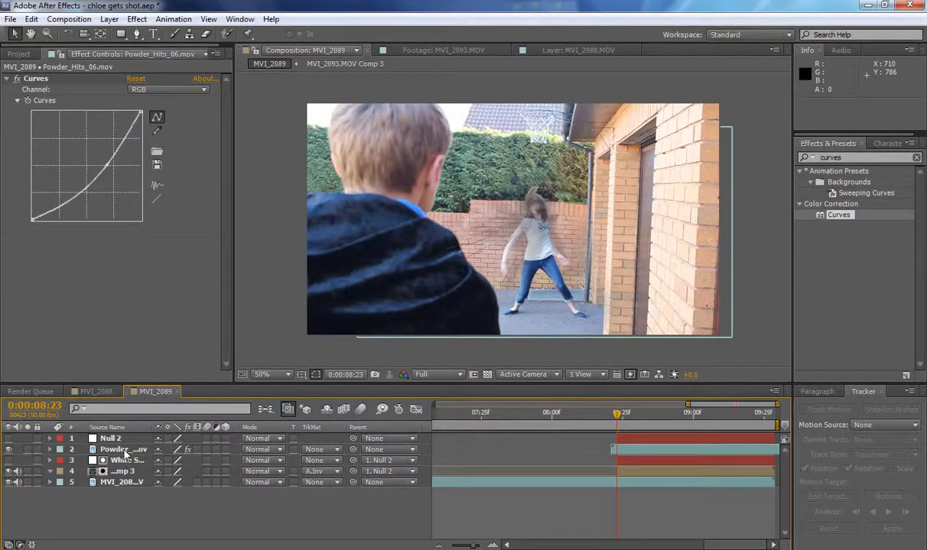
left_click(126, 454)
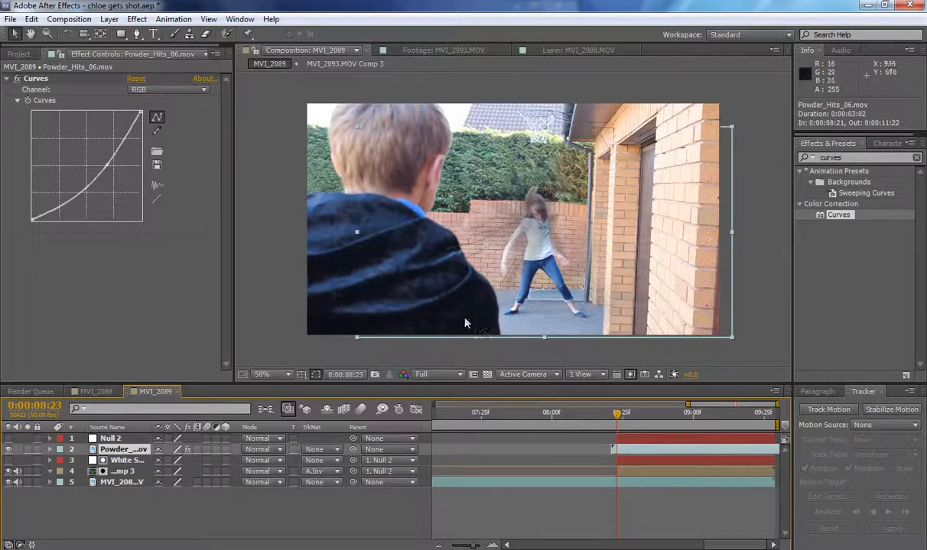
key("space")
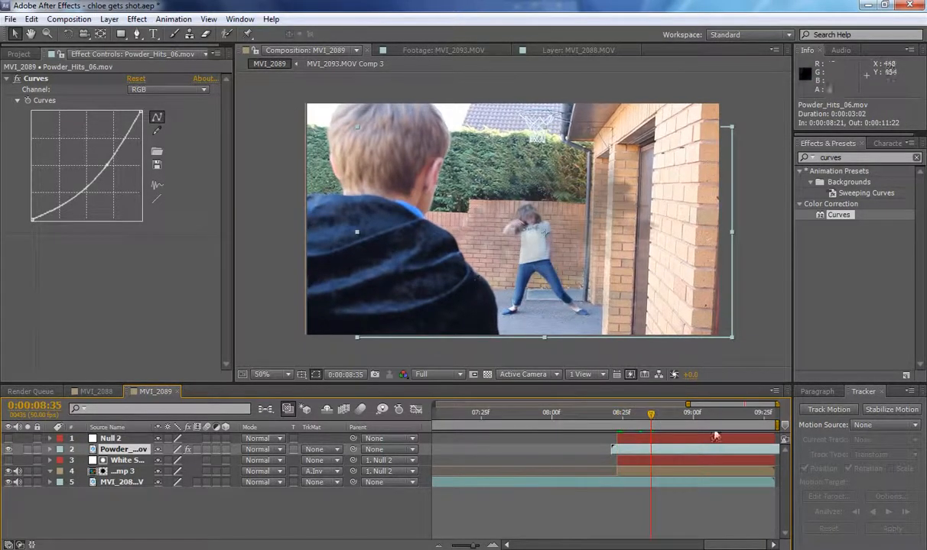
key("space")
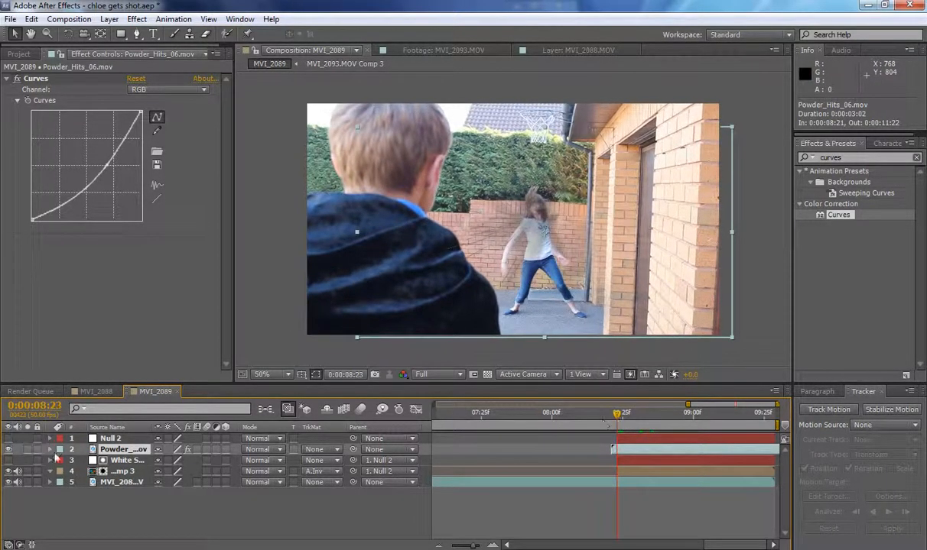
Duplicate White Solid 2 above the powder layer, set the powder's track matte to Alpha Inverted, and check the masking around 0:00:08:23.
left_click(127, 461)
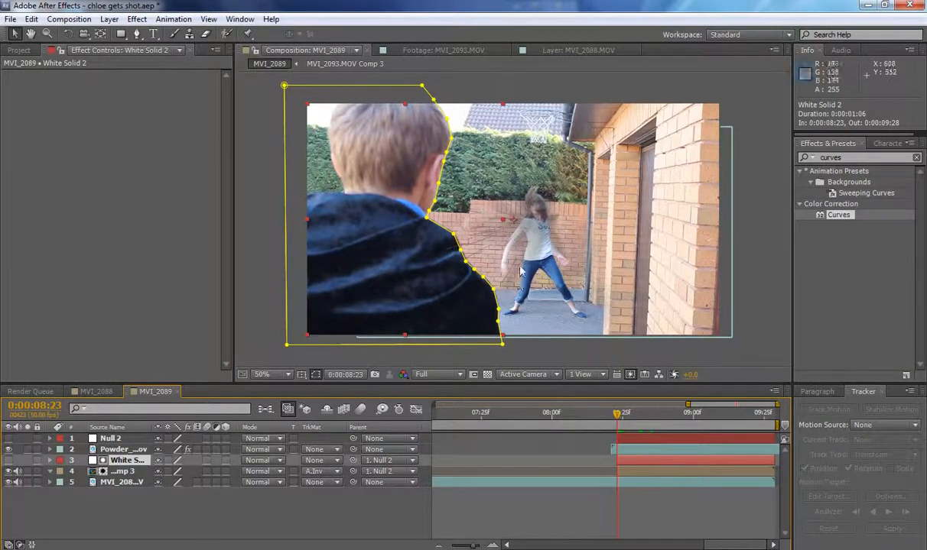
key("ctrl+d")
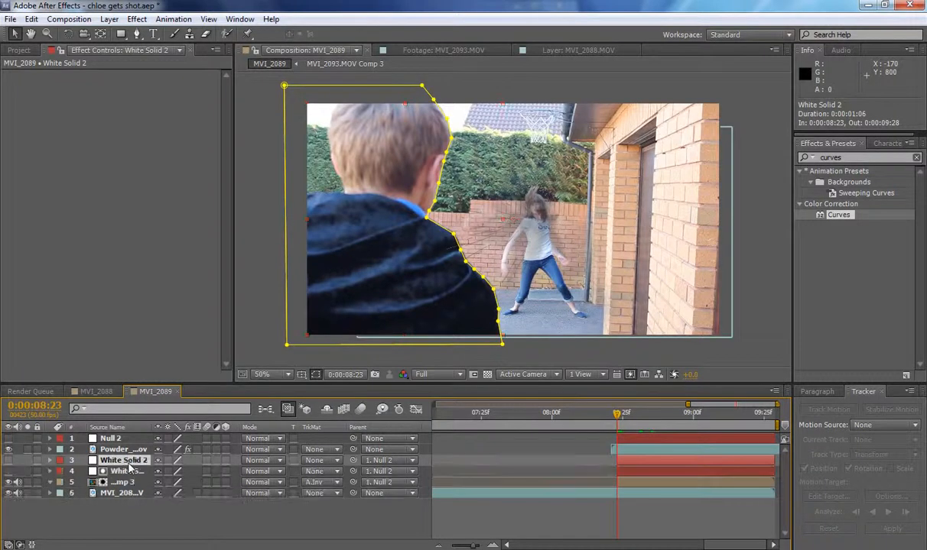
left_click_drag(129, 462, 129, 449)
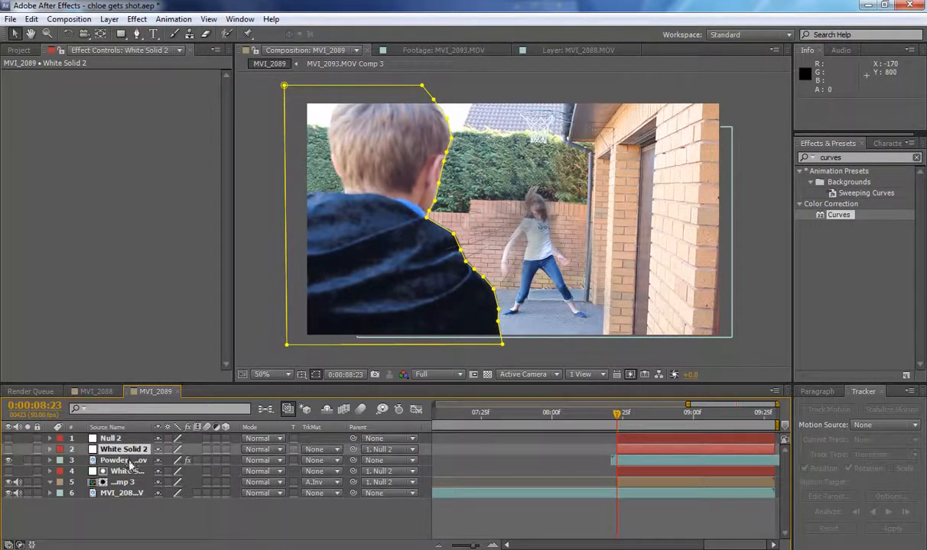
left_click(128, 461)
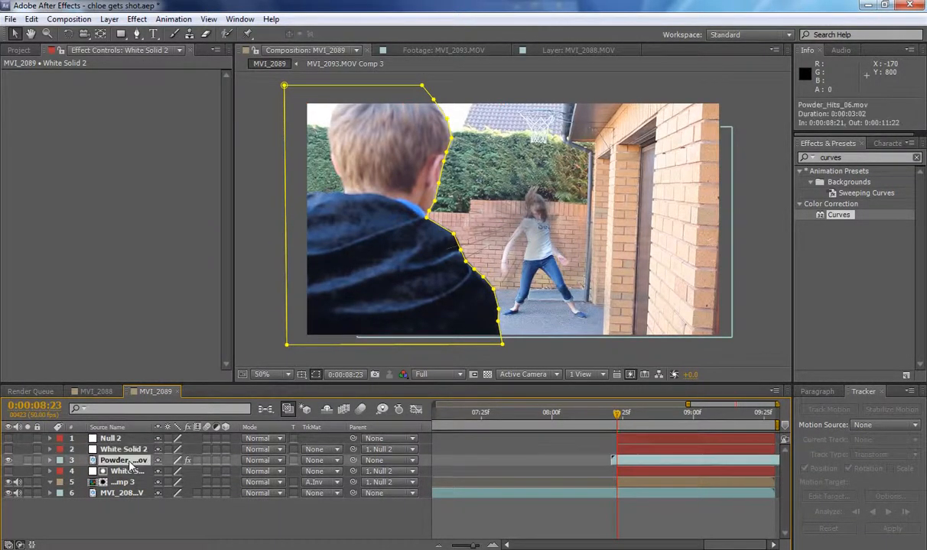
left_click(314, 461)
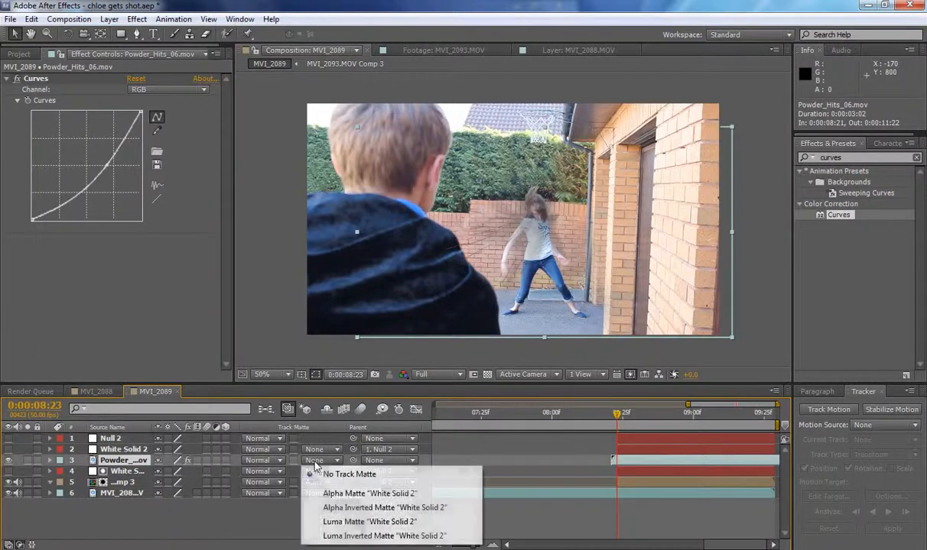
left_click(327, 508)
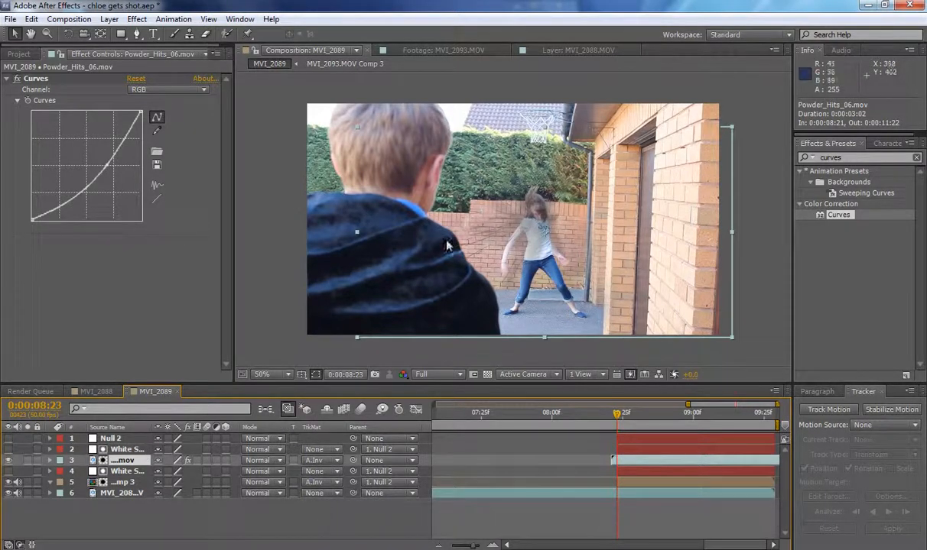
left_click_drag(611, 415, 623, 419)
mouse_move(615, 416)
left_mouse_down()
mouse_move(711, 416)
mouse_move(618, 417)
left_mouse_up()
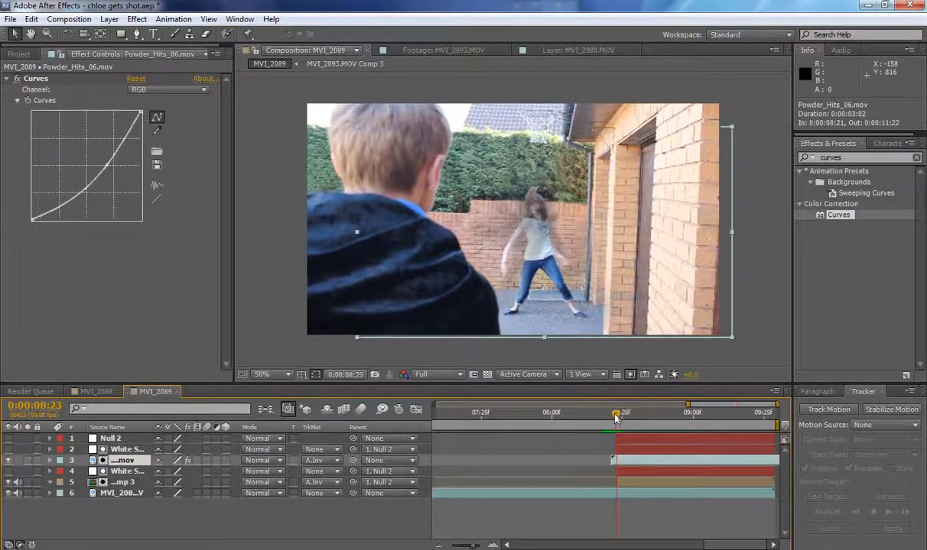
Add FireCracker_03.mov as the topmost layer, align its flash to 0:00:08:23 and set its blending mode to Screen.
left_click(19, 54)
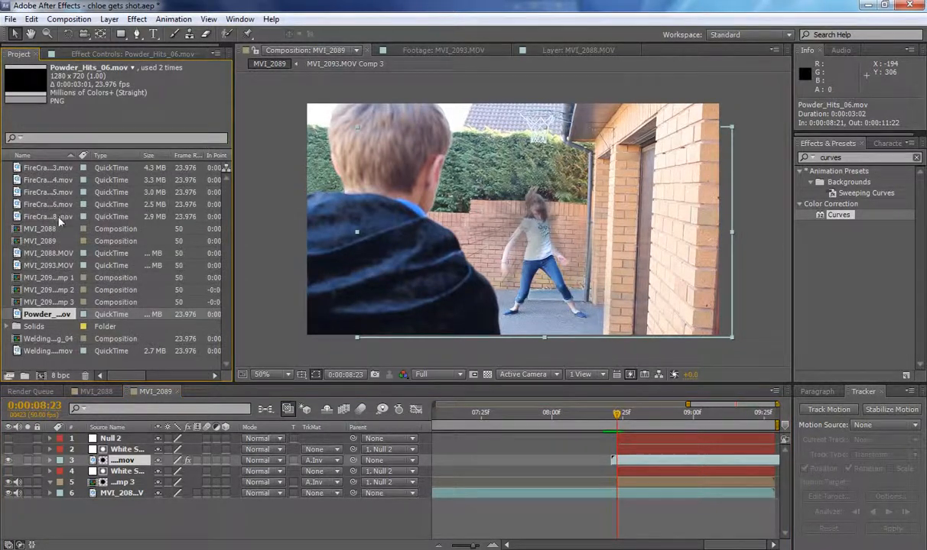
left_click(51, 169)
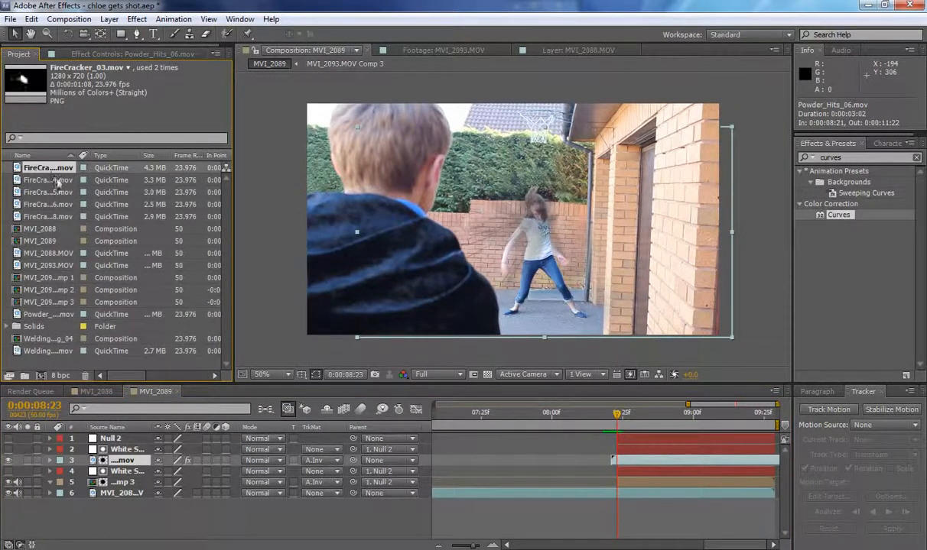
left_click_drag(61, 169, 120, 440)
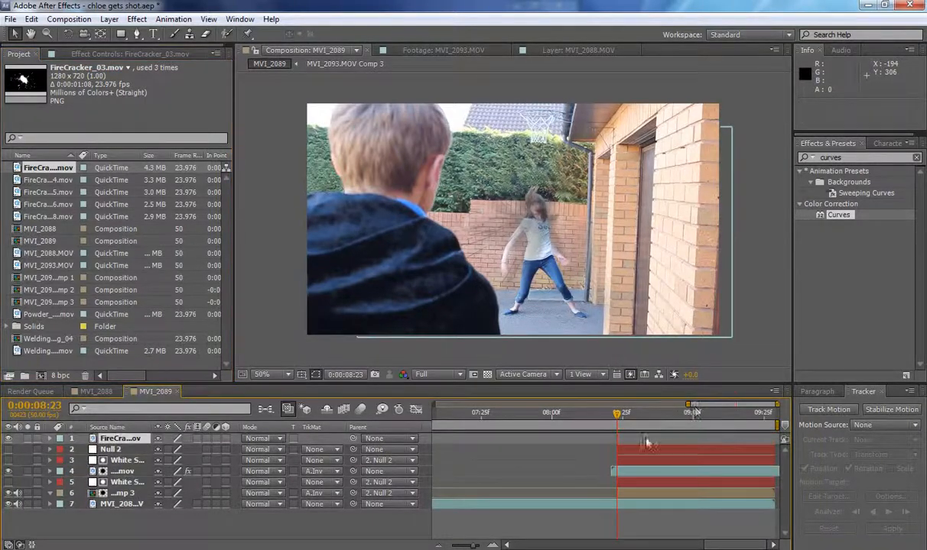
key("bracketleft")
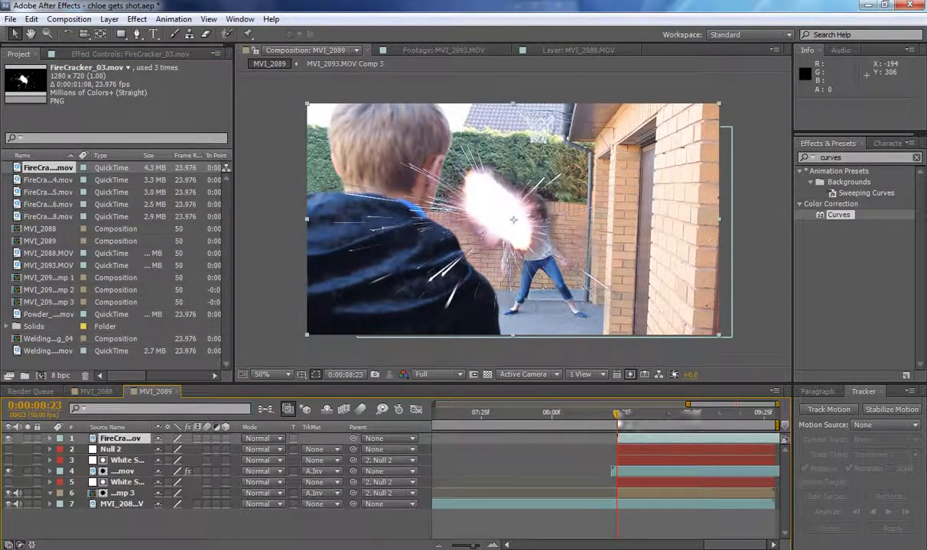
mouse_move(620, 415)
left_mouse_down()
mouse_move(637, 442)
mouse_move(616, 418)
left_mouse_up()
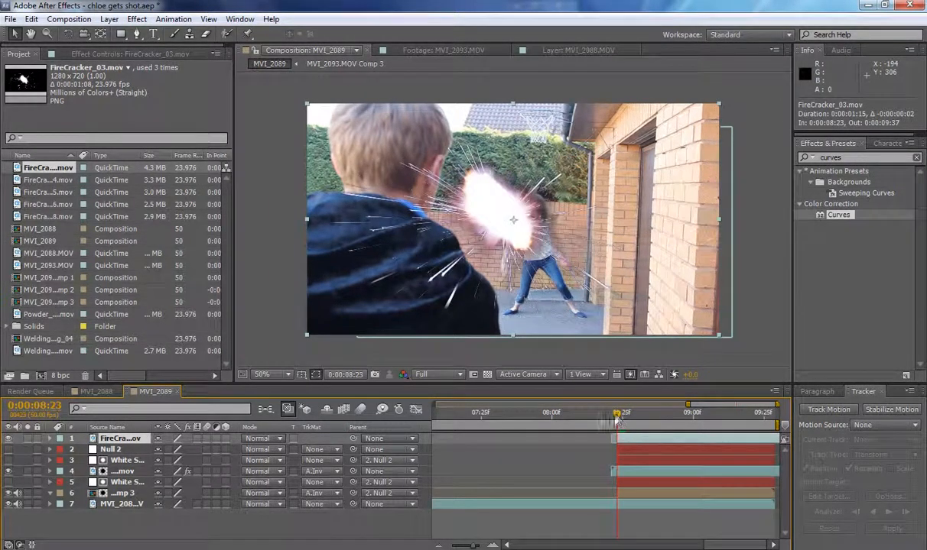
left_click(258, 438)
left_click(288, 222)
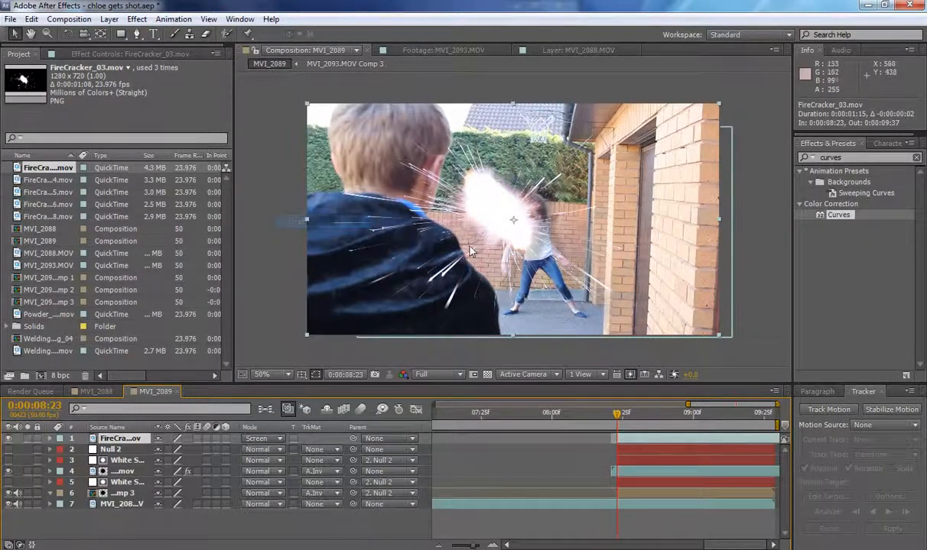
Scale the FireCracker_03 layer to 38%, place it over the middle of the brick wall and shift it to start at 0:00:08:16.
left_click_drag(707, 325, 744, 344)
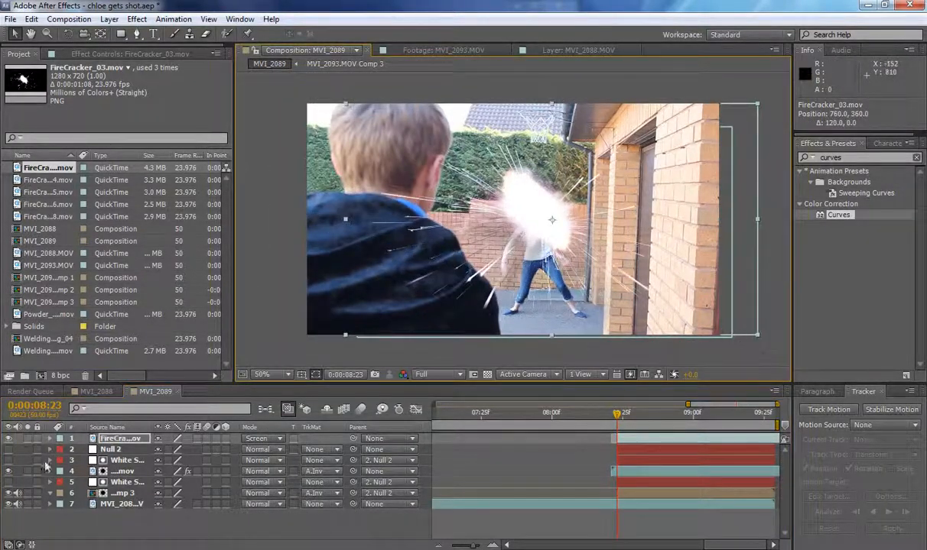
key("s")
left_click_drag(179, 450, 119, 439)
left_click_drag(552, 220, 530, 247)
left_click_drag(600, 419, 612, 444)
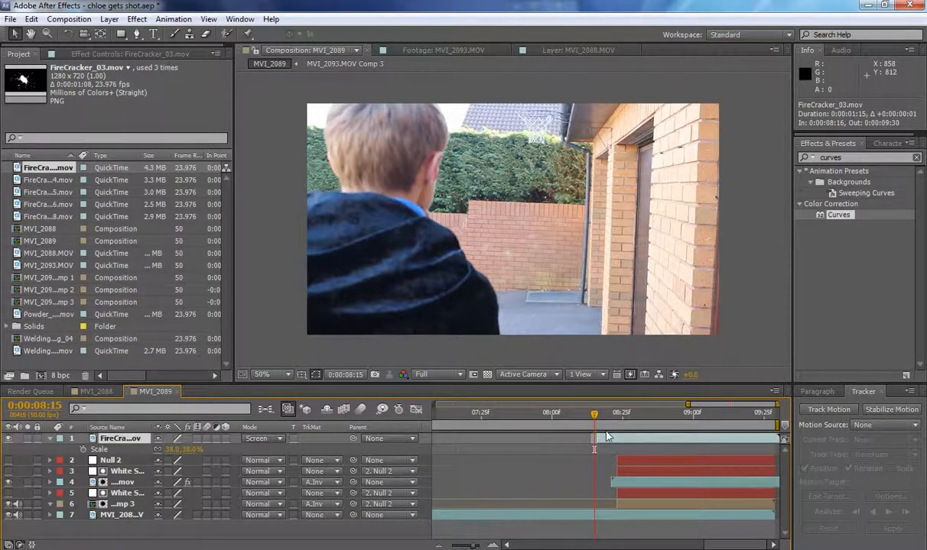
key("Page_Down")
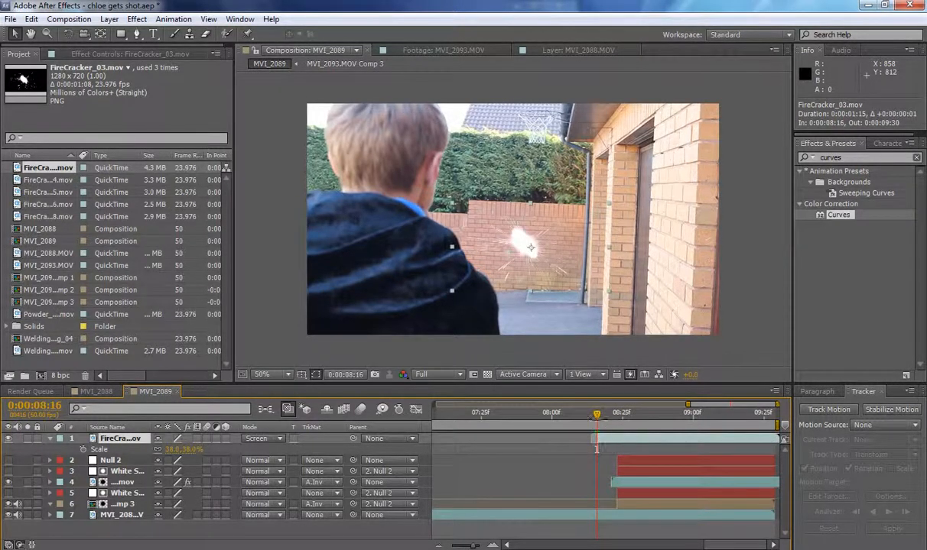
left_click_drag(599, 415, 609, 420)
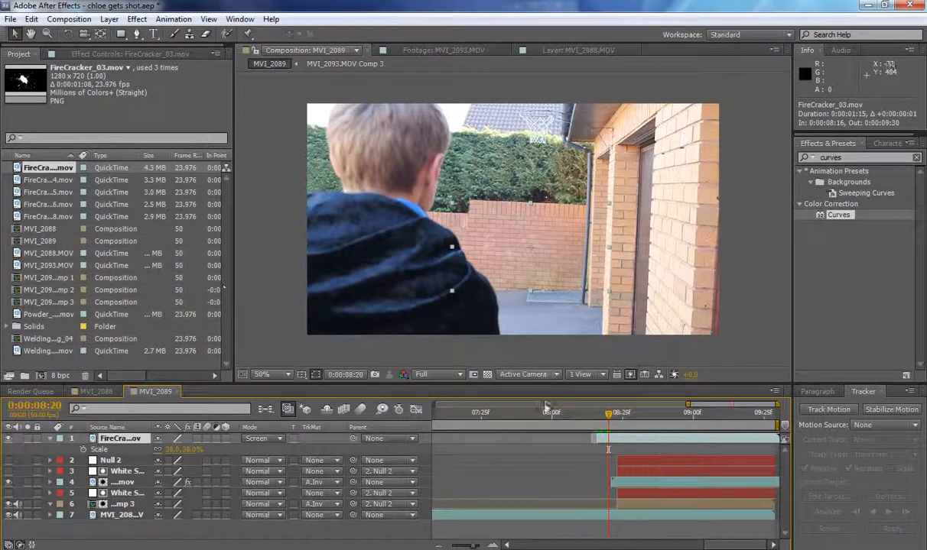
Duplicate the firecracker to flash at 0:00:08:20, flip it to about -30%, -35%, and move it to 734, 302 near the hedge.
key("ctrl+d")
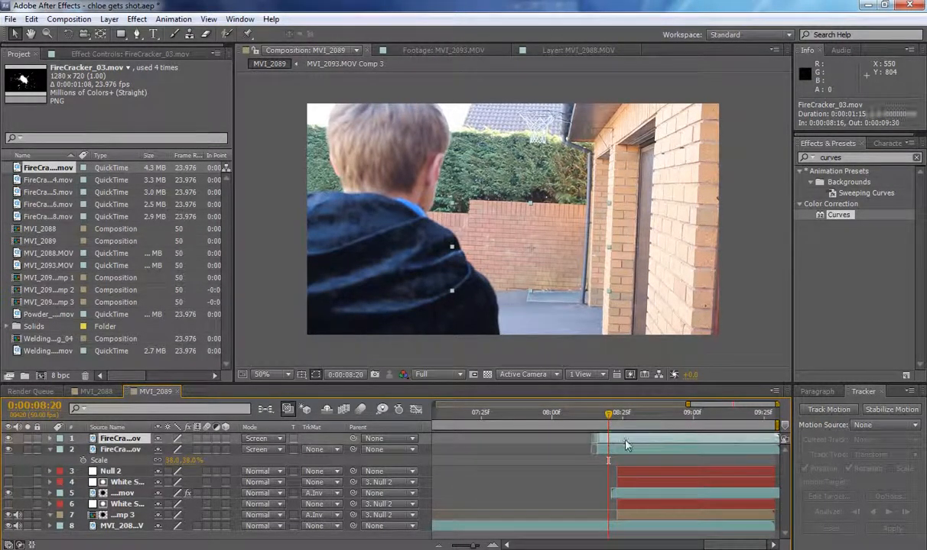
left_click_drag(626, 441, 632, 441)
left_click_drag(610, 247, 468, 235)
left_click_drag(530, 206, 533, 288)
left_click_drag(570, 415, 602, 404)
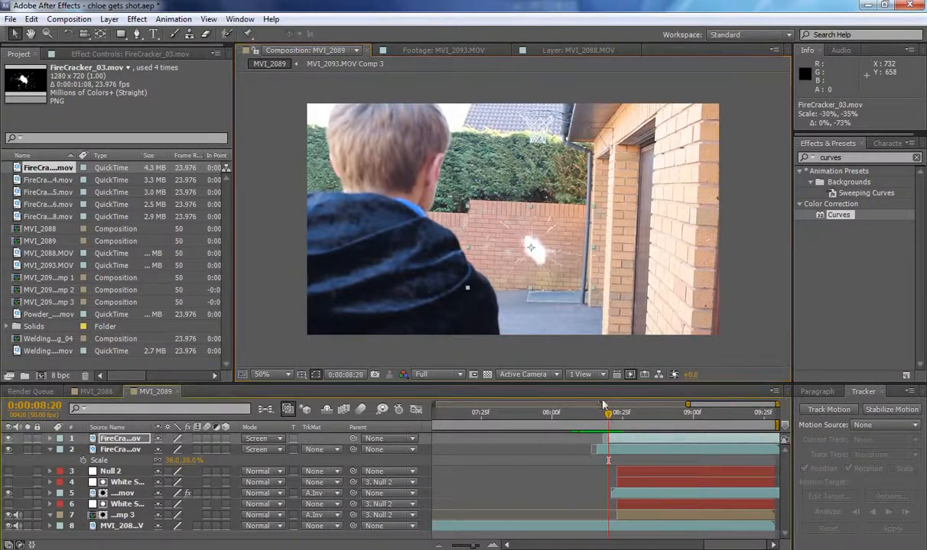
left_click_drag(548, 229, 552, 195)
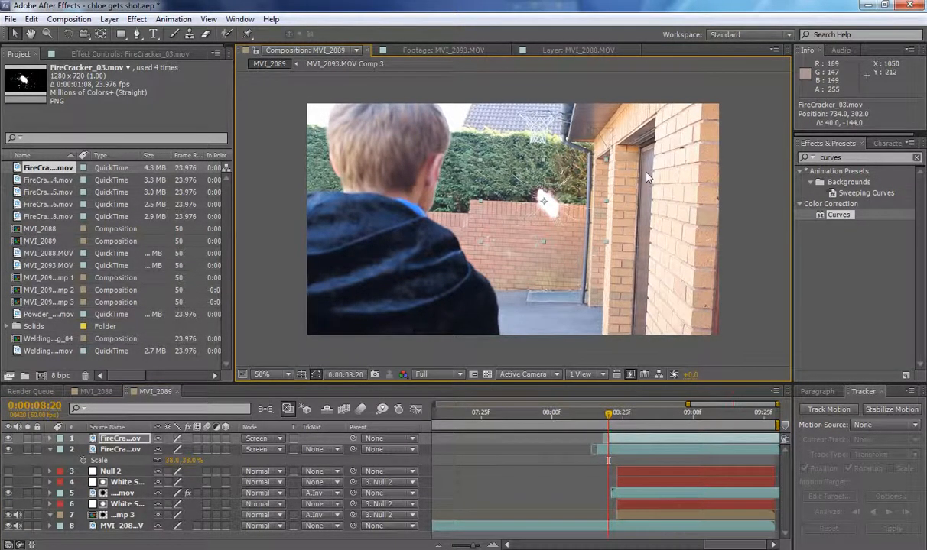
Duplicate the firecracker again, shift the copy to 0:00:08:09, flip it vertically and move it to 732, 592 on the ground.
left_click_drag(608, 417, 567, 415)
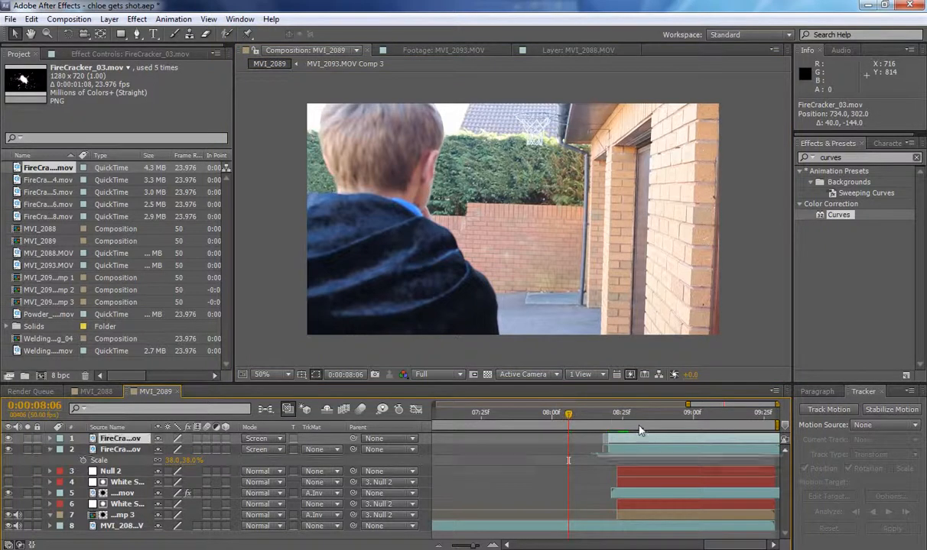
key("ctrl+d")
left_click_drag(626, 441, 577, 417)
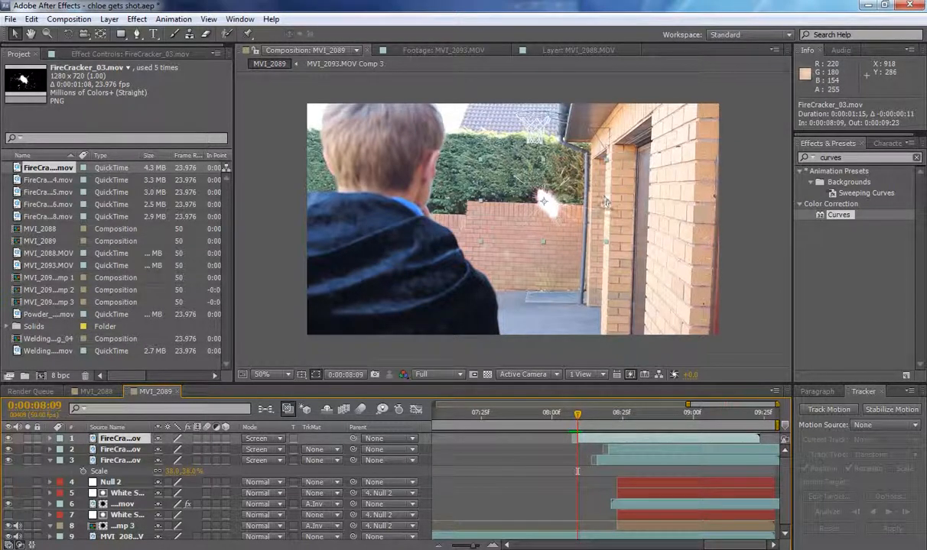
left_click_drag(604, 202, 498, 284)
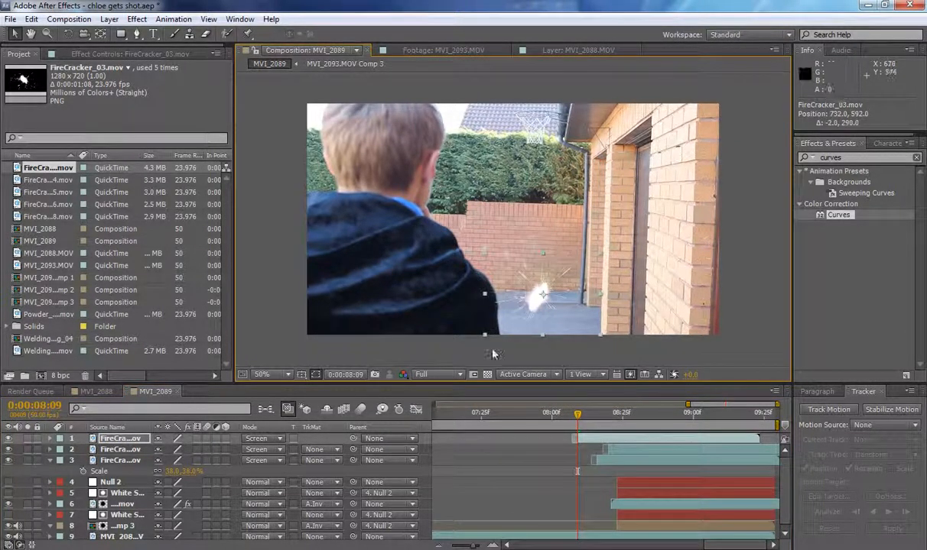
Add FireCracker_05.mov as the top layer at 0:00:08:10 and set its blending mode to Screen.
left_click_drag(46, 192, 579, 419)
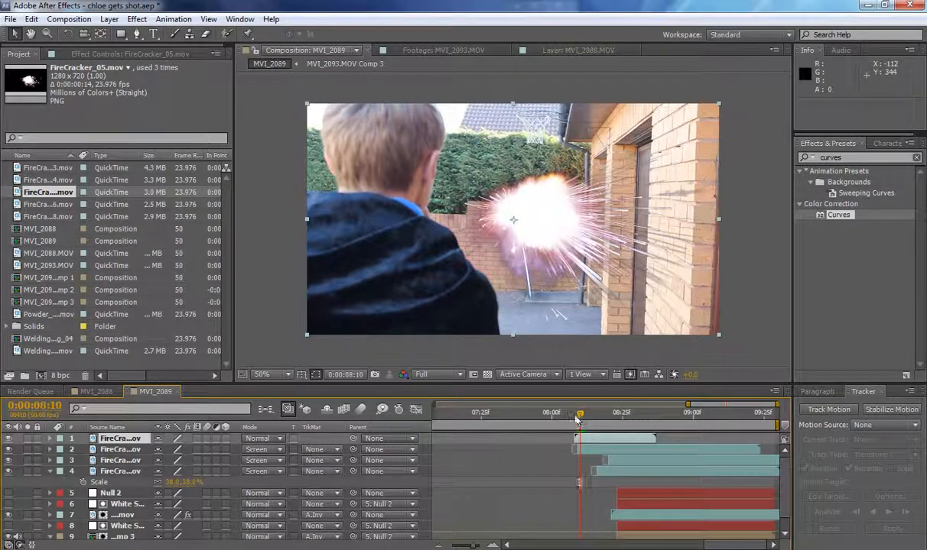
left_click(271, 440)
left_click(287, 223)
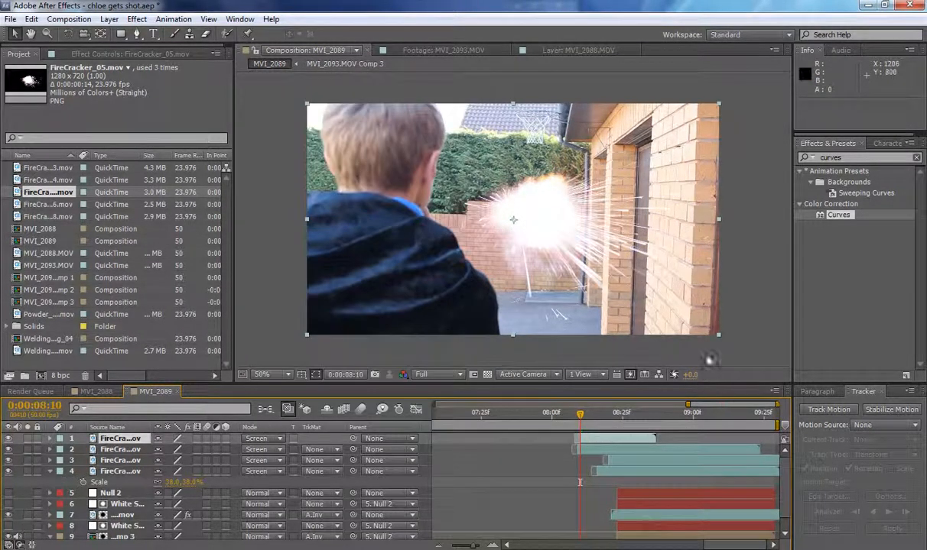
Scale the FireCracker_05 layer uniformly to 55% and move it up to position 640, 324.
left_click_drag(718, 335, 601, 286)
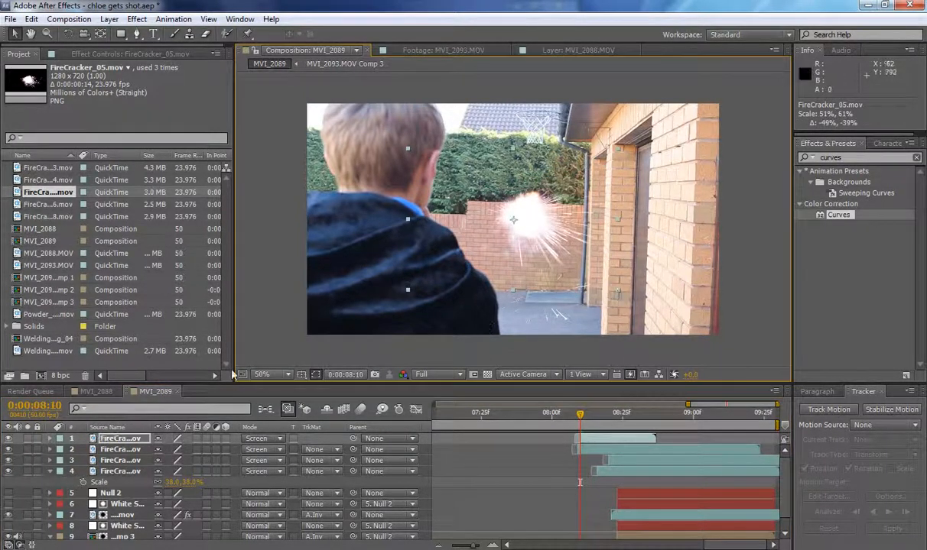
key("ctrl+z")
key("s")
left_click_drag(177, 449, 143, 450)
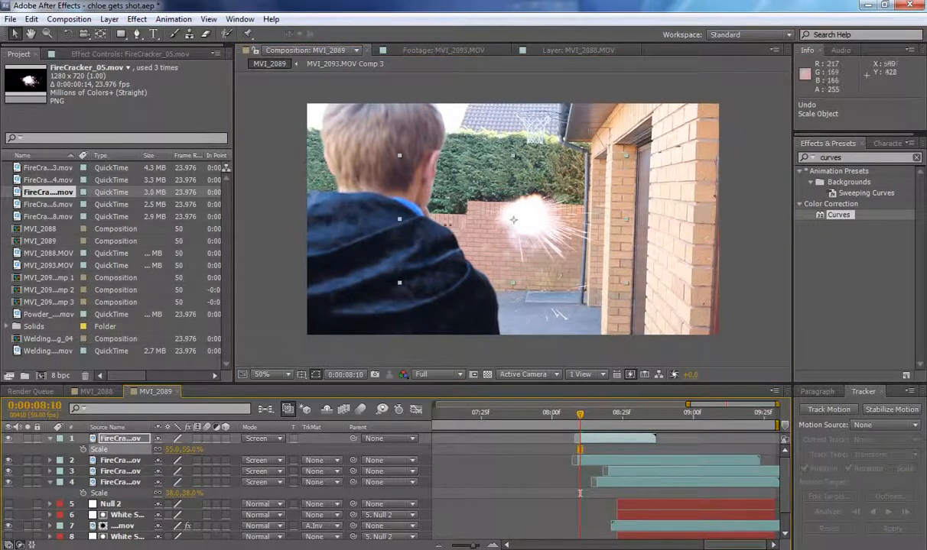
left_click_drag(531, 204, 531, 193)
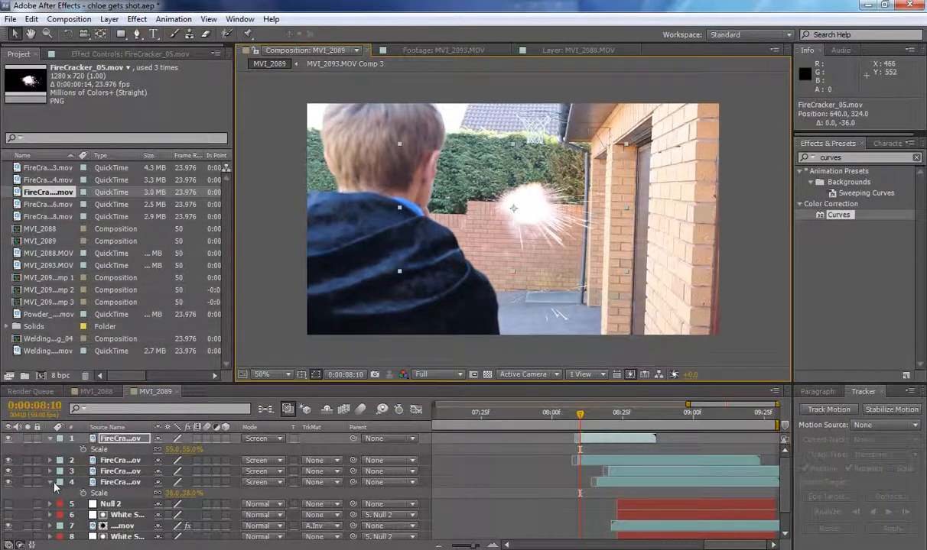
left_click(52, 484)
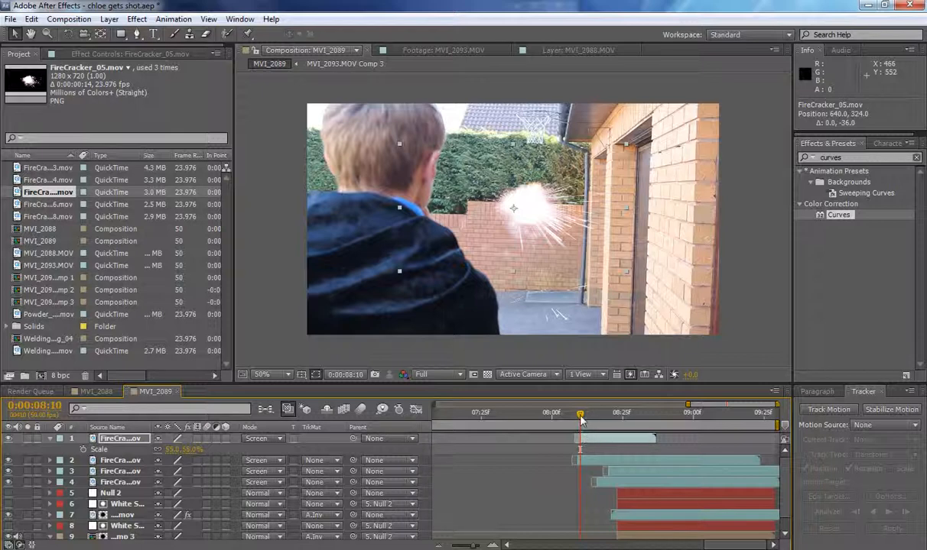
Shift the FireCracker_05 layer to start at 0:00:08:23 over the girl's chest and play the shot from before the first spark.
left_click_drag(591, 440, 627, 440)
left_click_drag(581, 414, 557, 416)
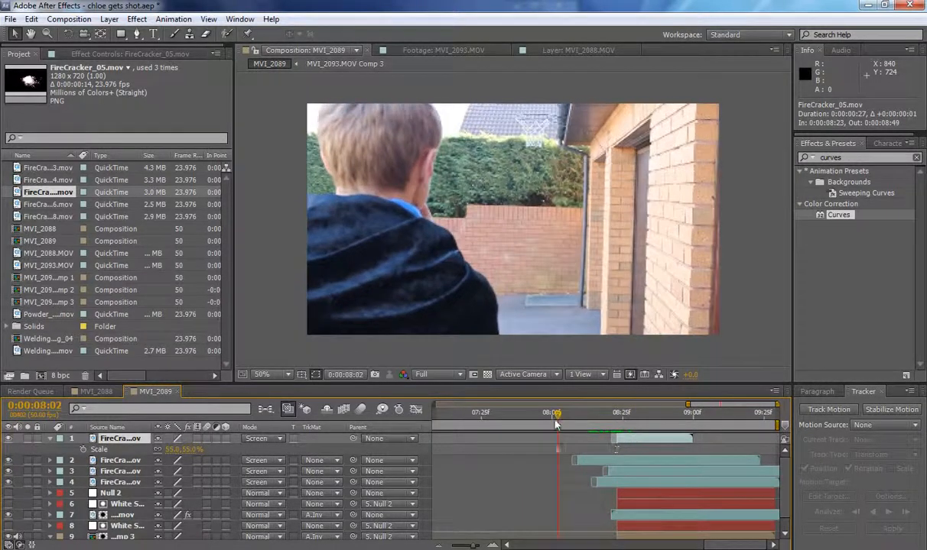
key("space")
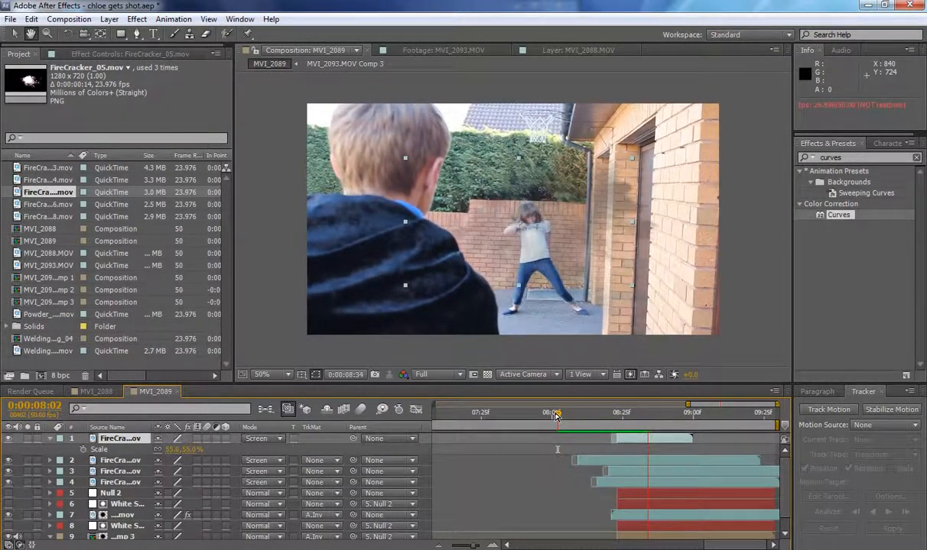
left_click_drag(559, 419, 548, 417)
key("space")
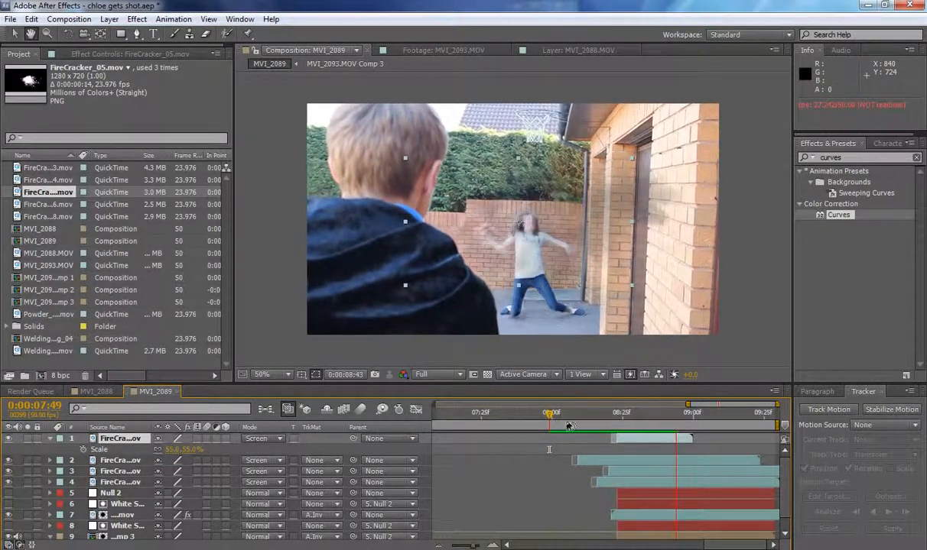
At 0:00:08:23, solo the girl's MVI_2093.MOV Comp 3 layer together with the background footage layer.
left_click_drag(566, 424, 618, 426)
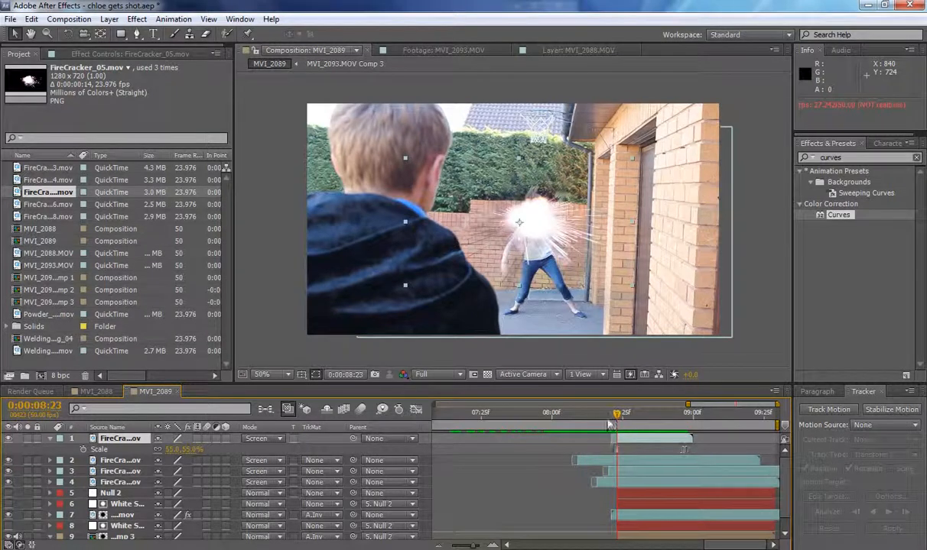
scroll(145, 518, "down", 1)
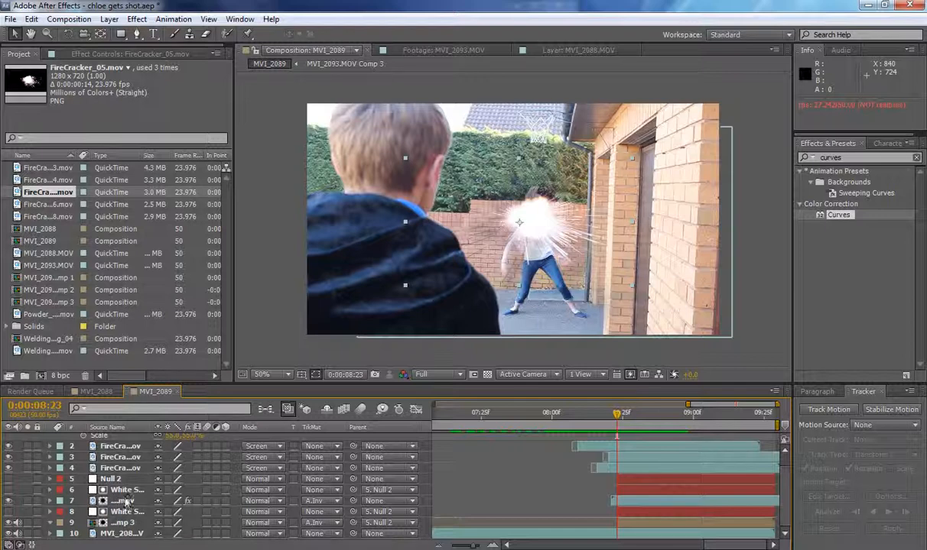
left_click(122, 525)
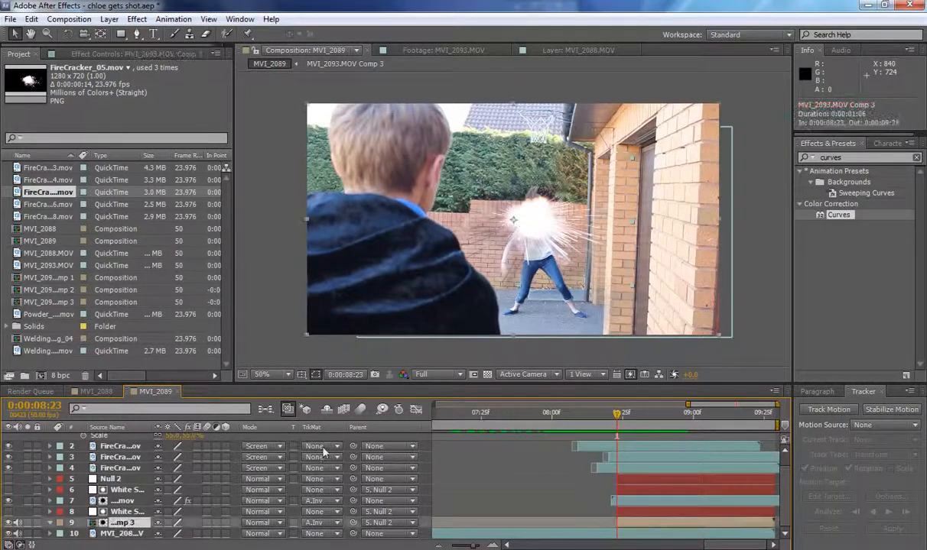
left_click(9, 523)
left_click(8, 524)
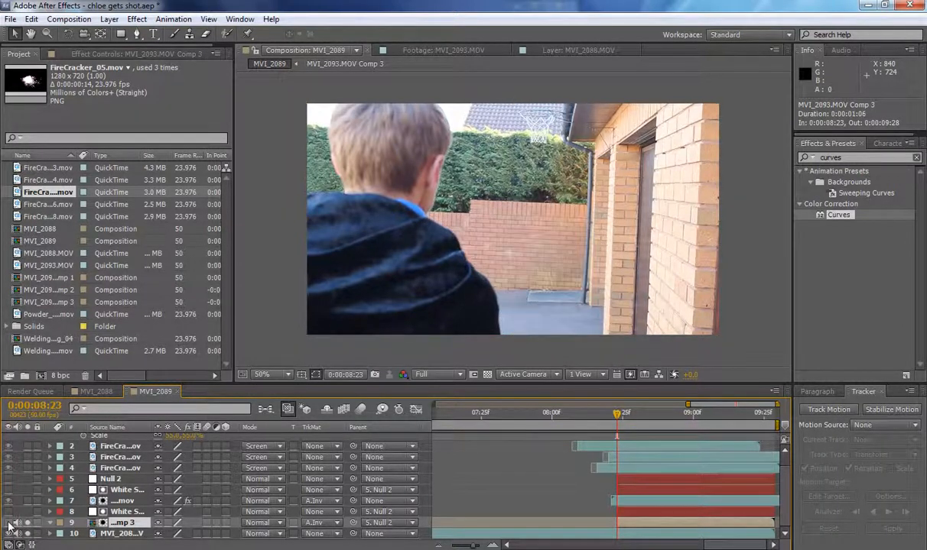
left_click(9, 524)
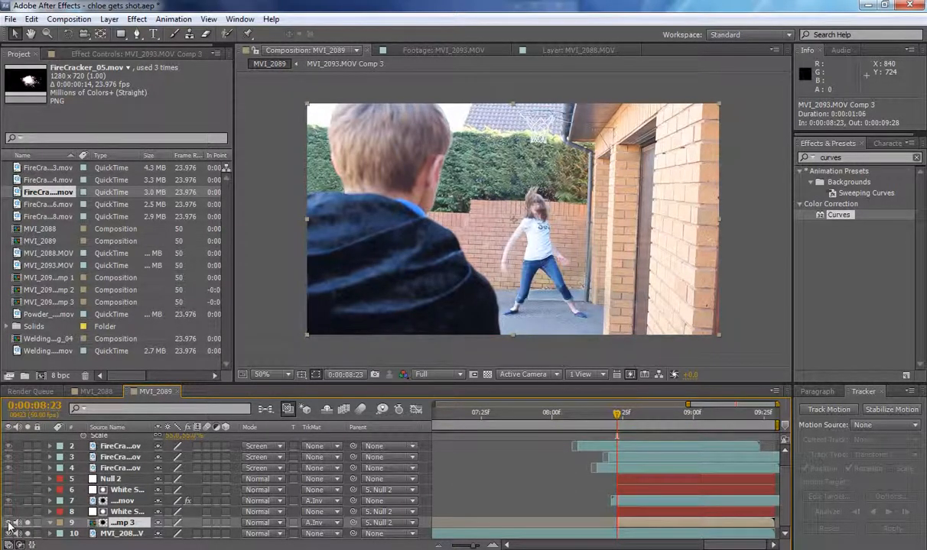
Try a Box Blur on the MVI_2093.MOV Comp 3 layer with Blur Radius 2.0 keyframed at 0:00:08:23.
left_click(859, 157)
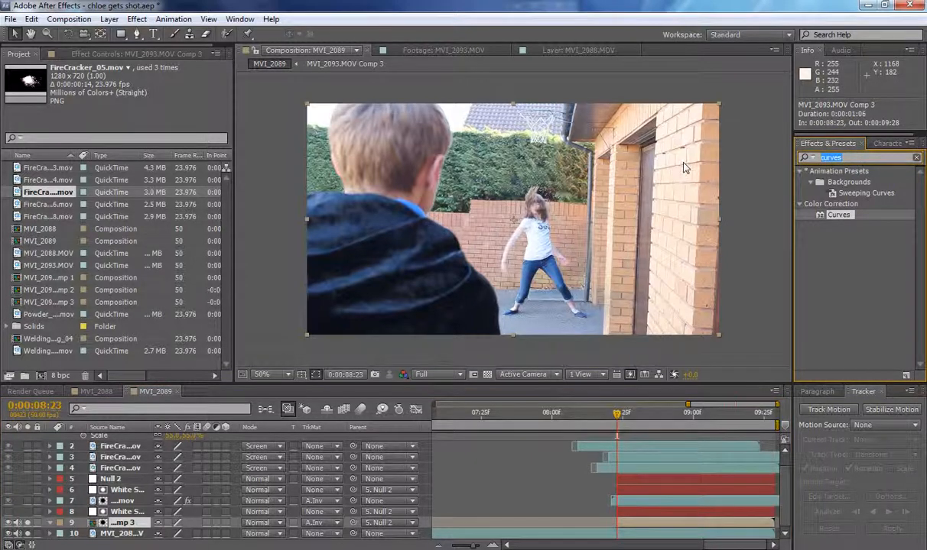
type("box")
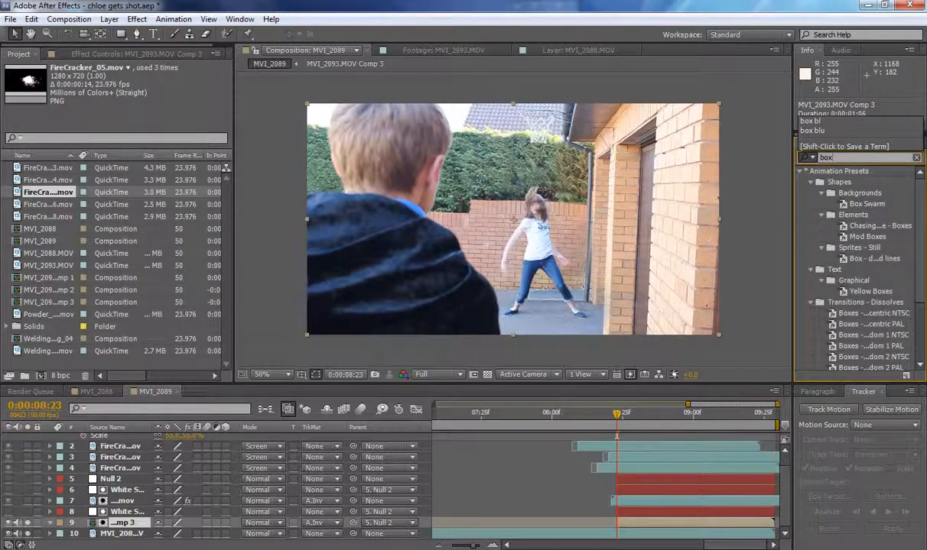
type(" blu")
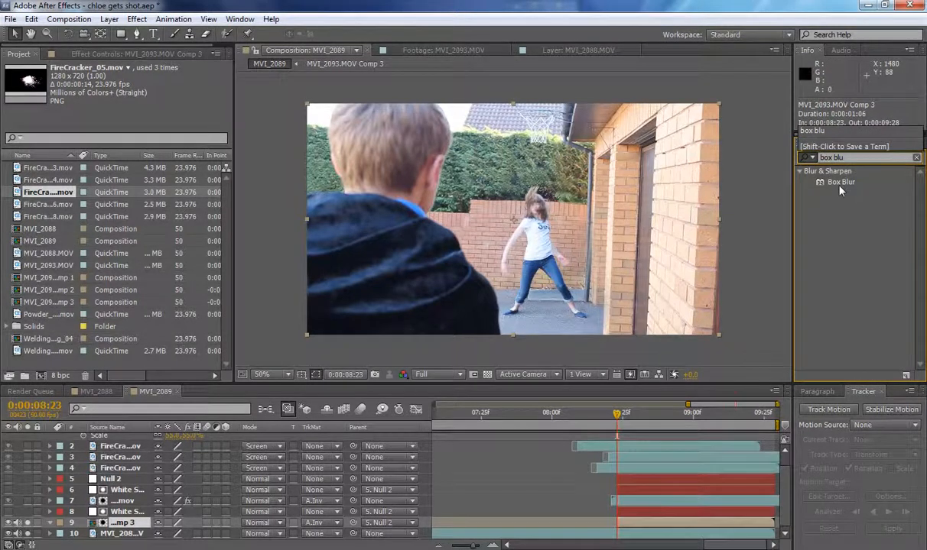
left_click_drag(840, 184, 120, 526)
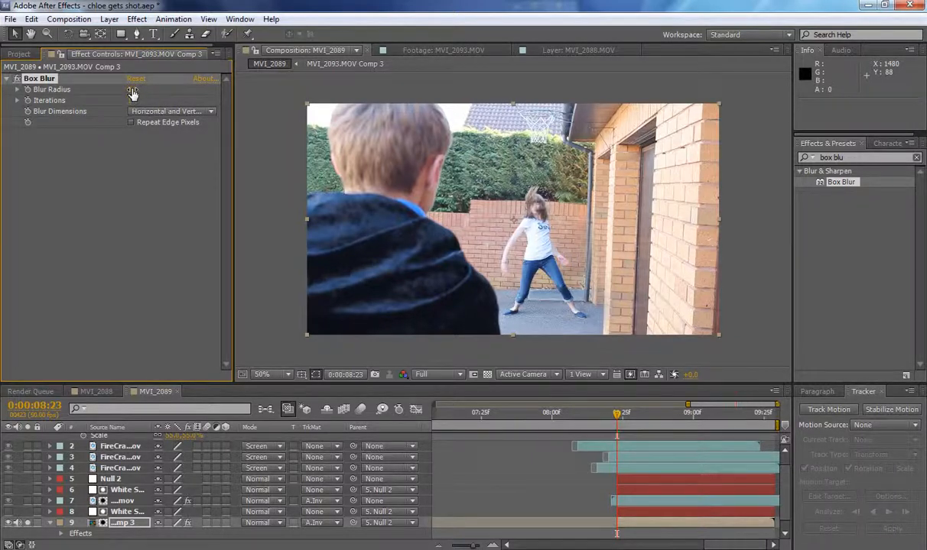
left_click_drag(133, 93, 110, 87)
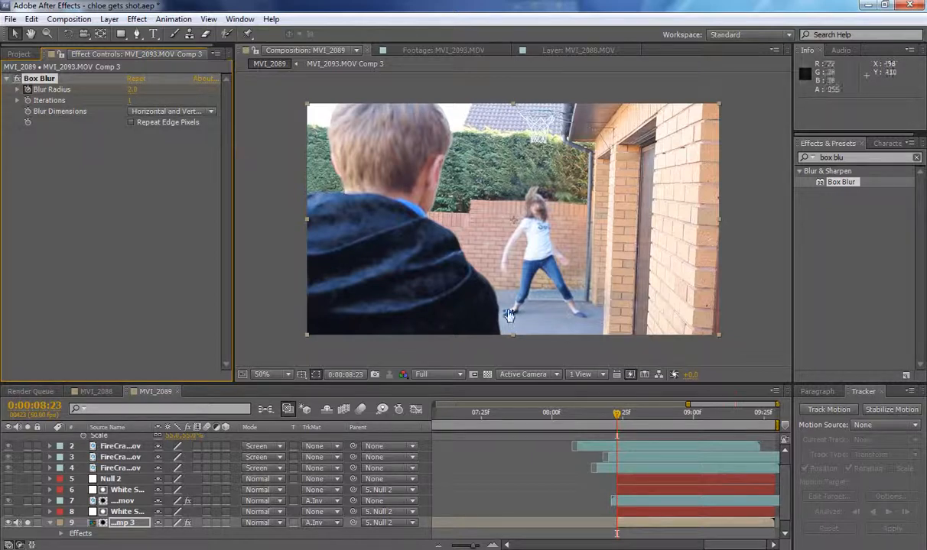
Try a different Blur Radius at 0:00:08:39 and delete the Box Blur effect from the girl's layer.
left_click_drag(619, 417, 662, 416)
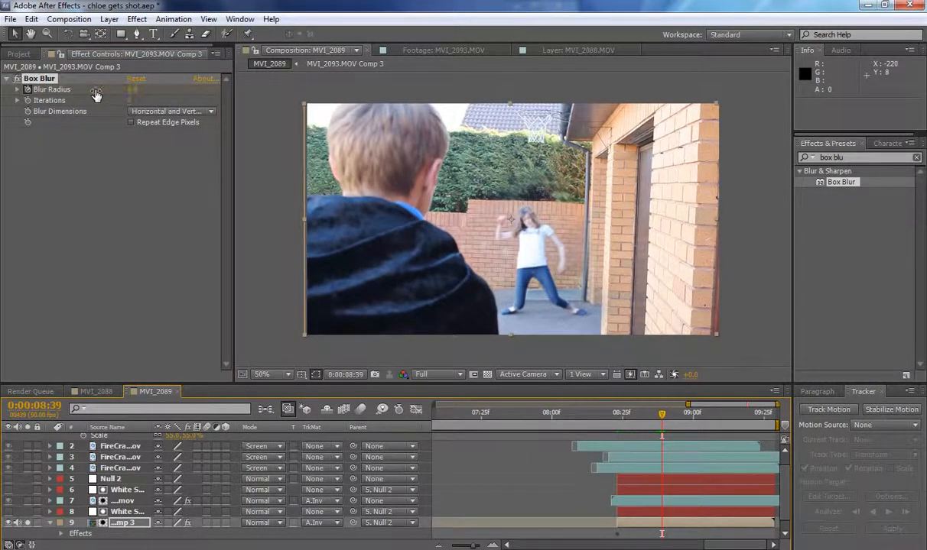
left_click_drag(95, 92, 80, 90)
mouse_move(662, 417)
left_mouse_down()
mouse_move(619, 413)
mouse_move(662, 417)
left_mouse_up()
key("Delete")
Add Welding_Ceiling_04.mov as the top layer and shift it to start just before 0:00:07:30.
left_click(19, 53)
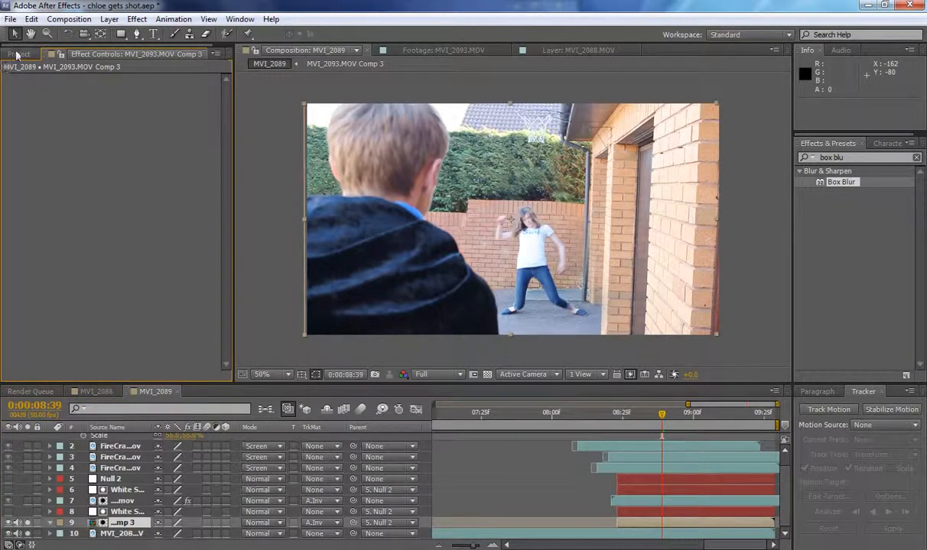
scroll(790, 497, "up", 1)
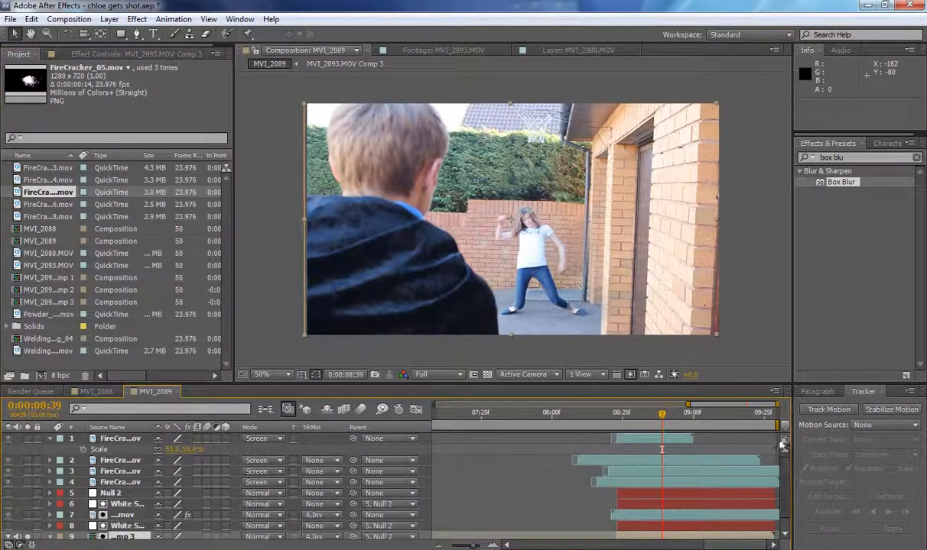
left_click(50, 438)
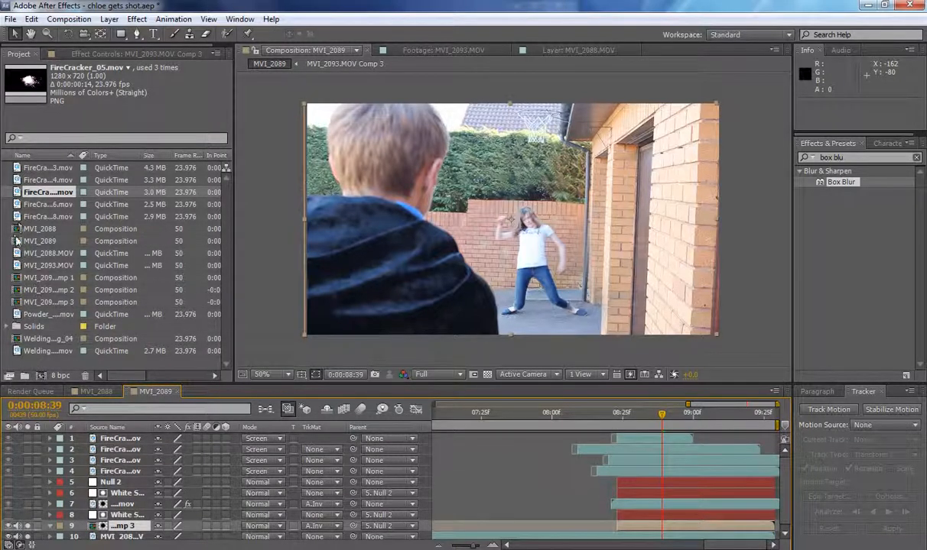
left_click_drag(67, 353, 108, 440)
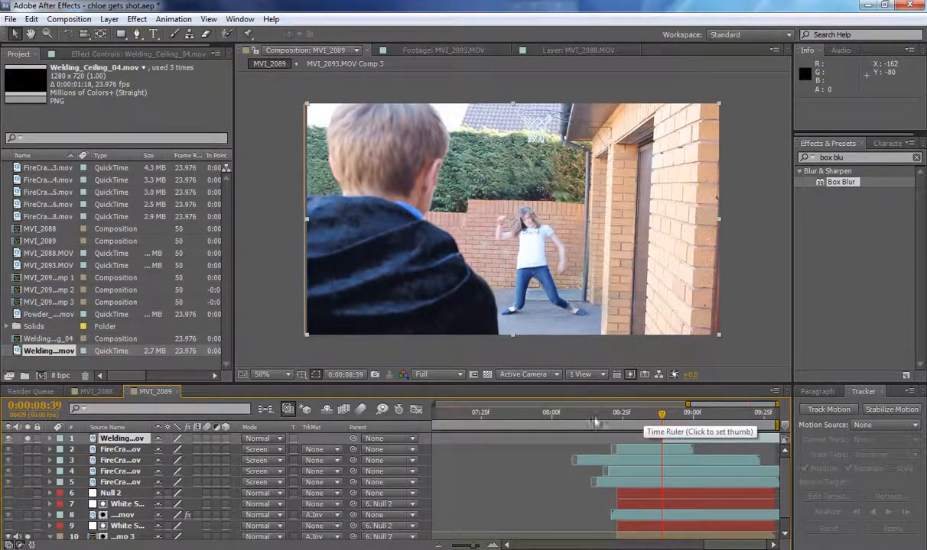
left_click_drag(645, 420, 497, 421)
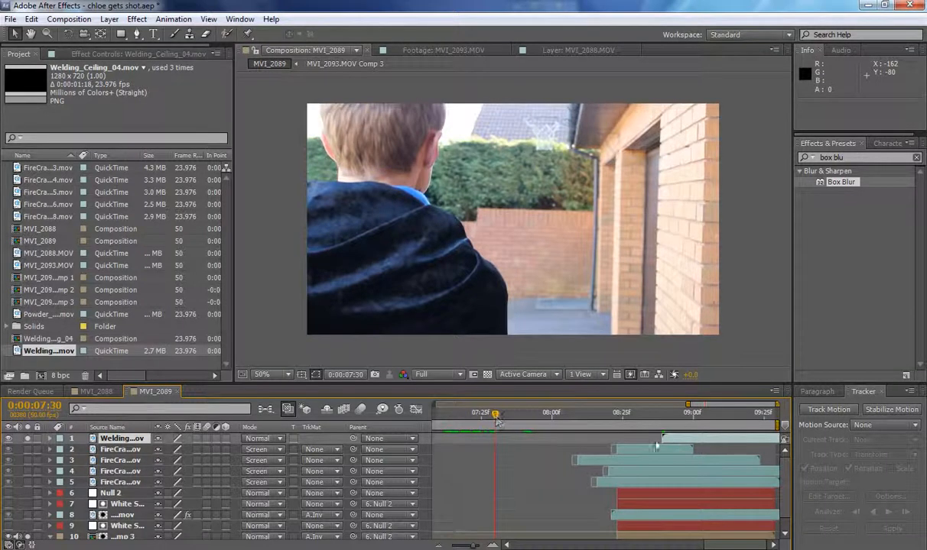
left_click_drag(713, 445, 527, 446)
key("alt+[")
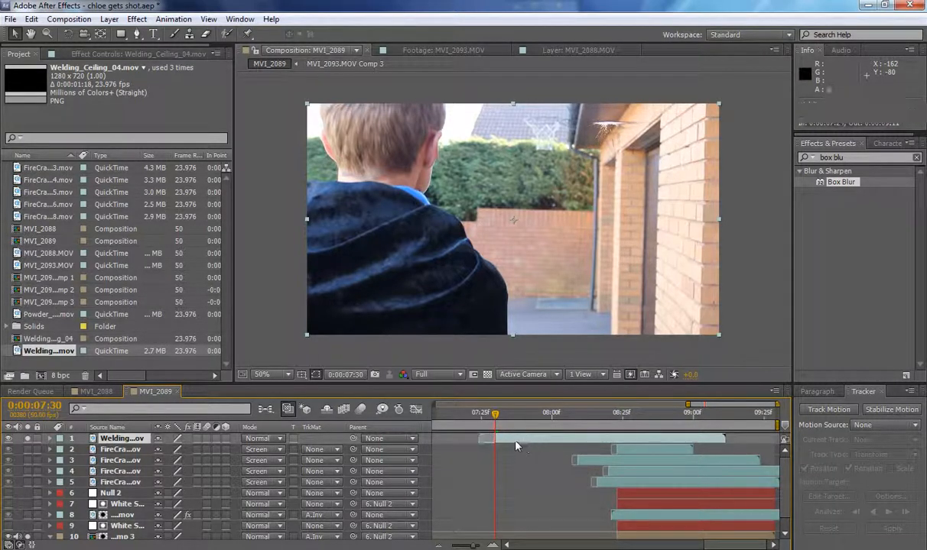
Set the Welding_Ceiling_04 layer's blending mode to Screen and move it to position 500, 504.
left_click(281, 440)
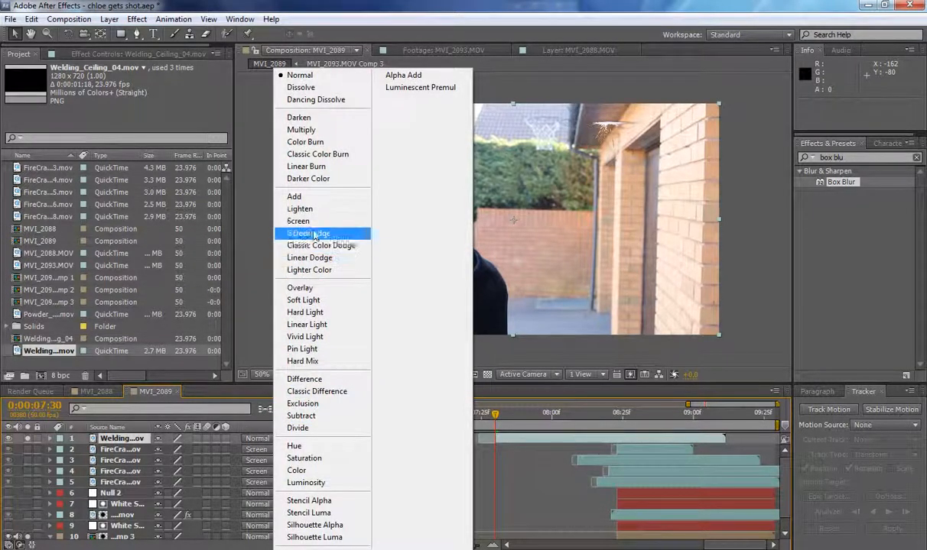
left_click(298, 211)
left_click_drag(631, 149, 578, 203)
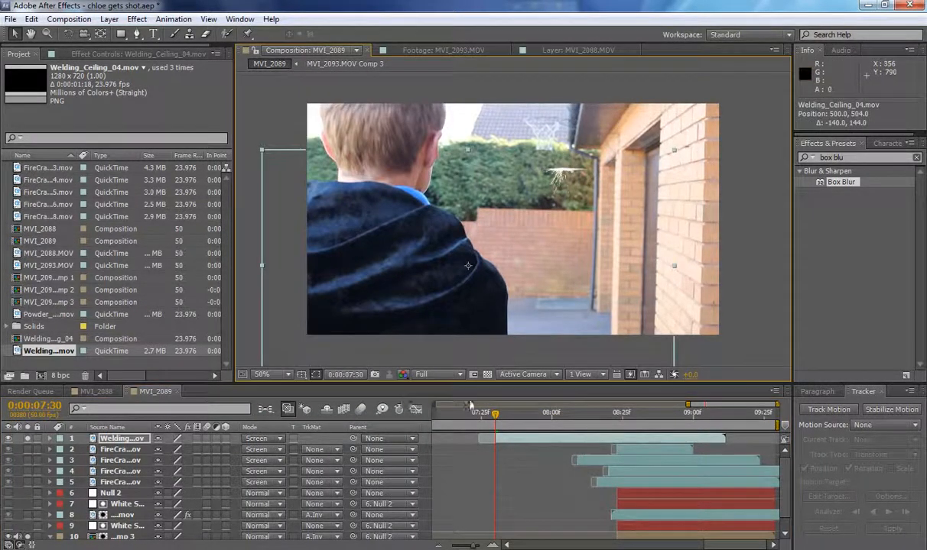
Scale the Welding_Ceiling_04 layer uniformly to 340% and move it to position -414, 1122 so its sparks sit beside the boy's head.
key("s")
left_click_drag(175, 451, 291, 451)
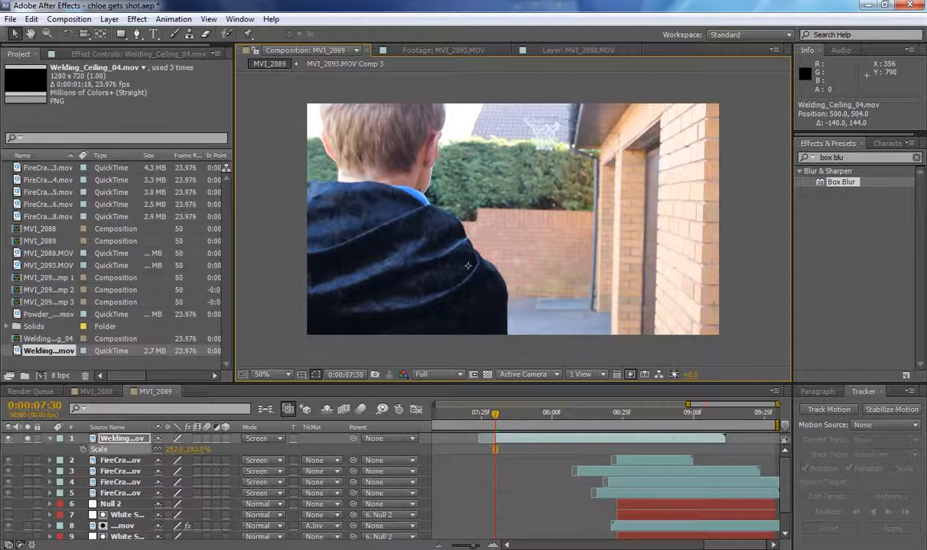
left_click_drag(395, 425, 464, 426)
left_click_drag(725, 115, 435, 325)
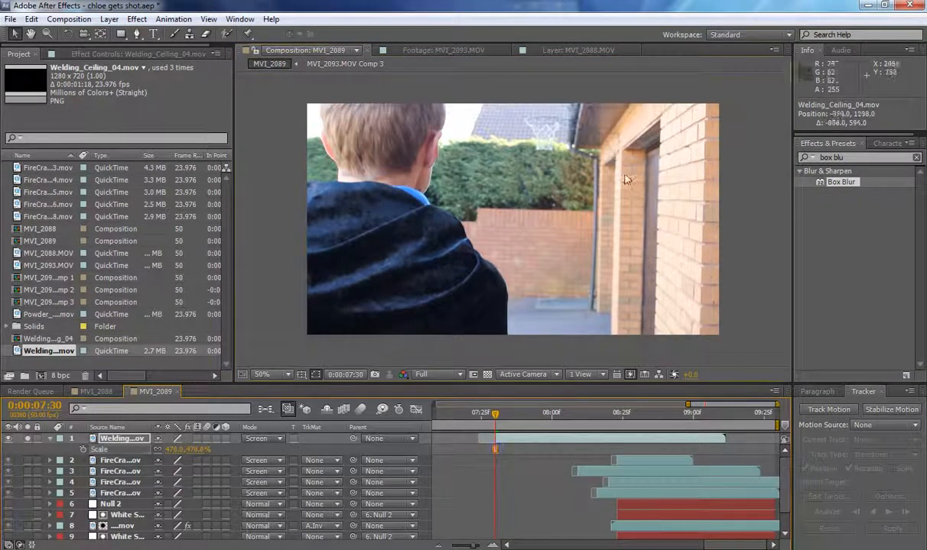
left_click_drag(625, 180, 517, 282)
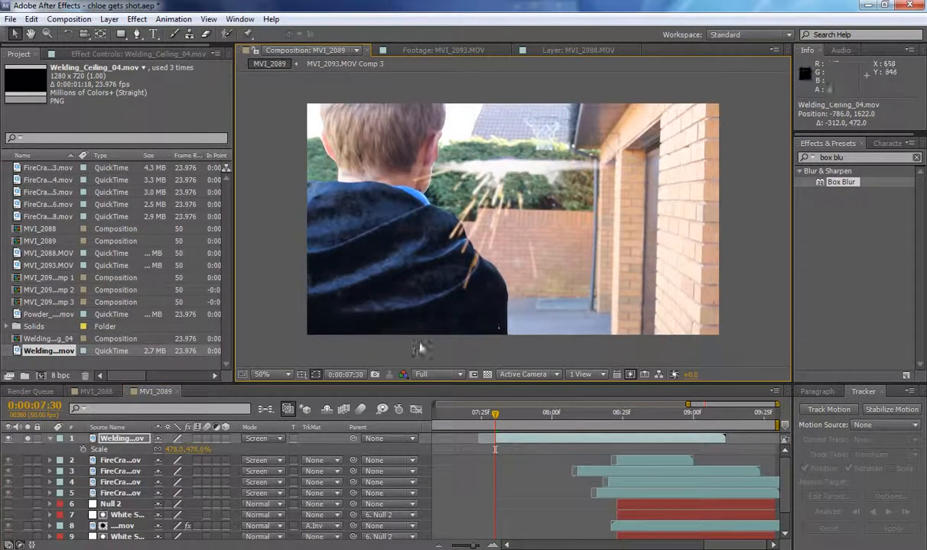
left_click_drag(172, 451, 83, 450)
left_click_drag(465, 313, 585, 166)
Rotate the Welding_Ceiling_04 layer by -108.5° and move it to position 1650, 882 over the boy.
key("w")
scroll(638, 203, "down", 6)
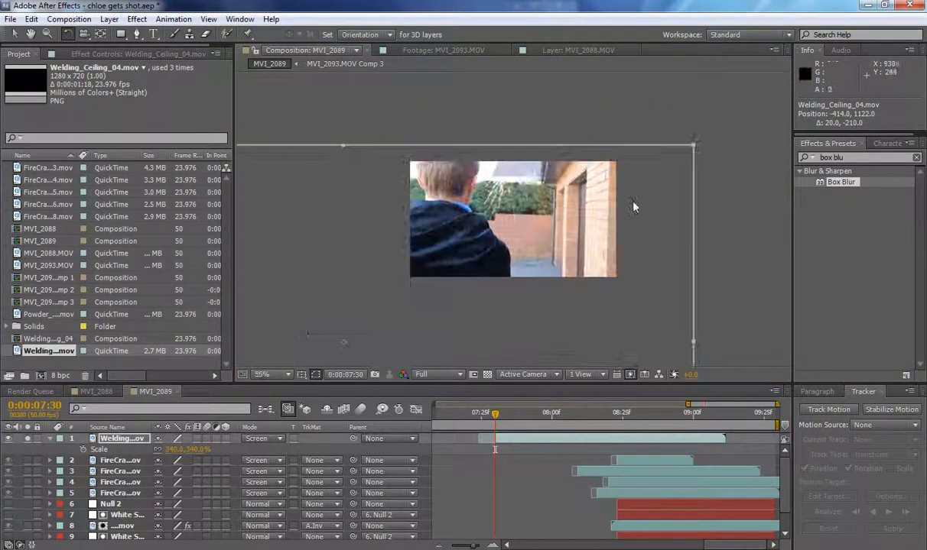
left_click_drag(529, 276, 468, 168)
key("v")
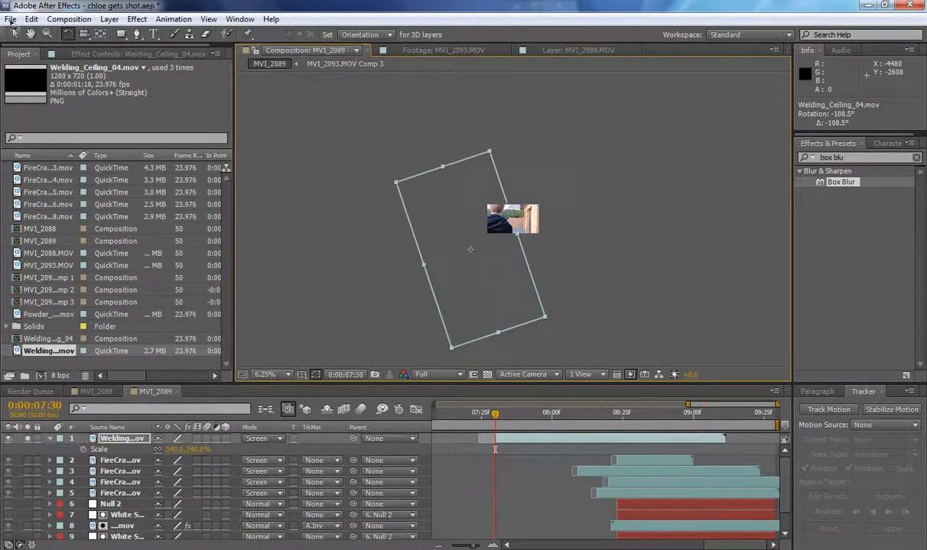
left_click_drag(459, 238, 545, 221)
scroll(545, 221, "up", 5)
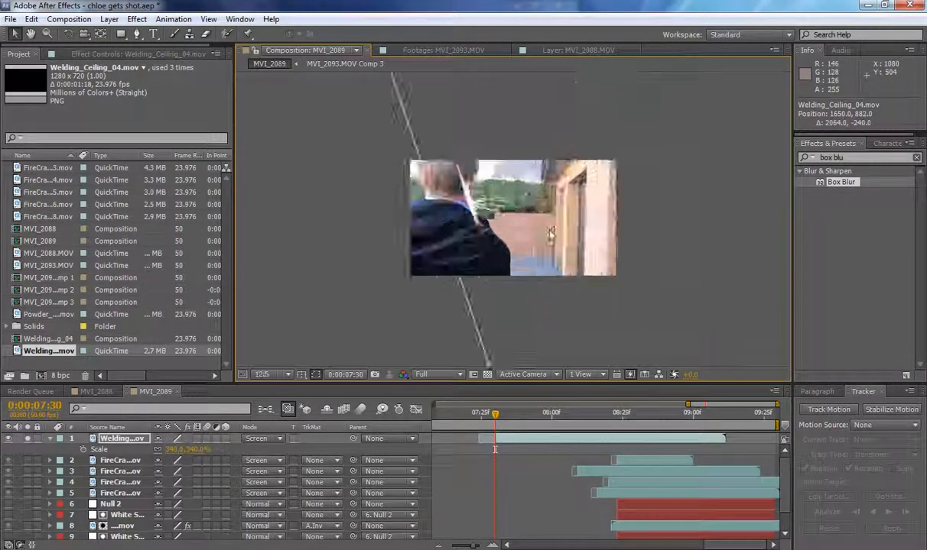
Preview the welding sparks from 0:00:07:30 and shift their layer up to position 1626, 802.
scroll(522, 217, "down", 3)
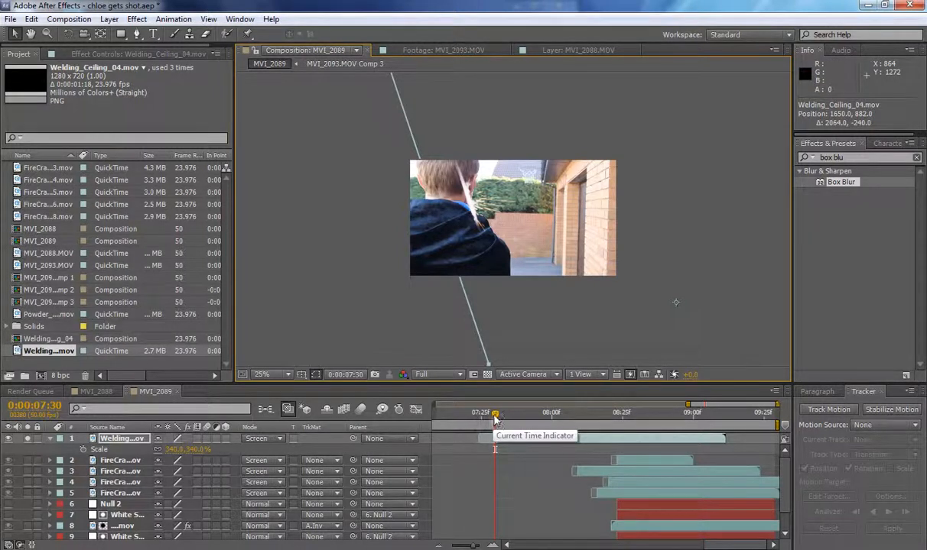
mouse_move(495, 417)
left_mouse_down()
mouse_move(555, 427)
mouse_move(495, 423)
left_mouse_up()
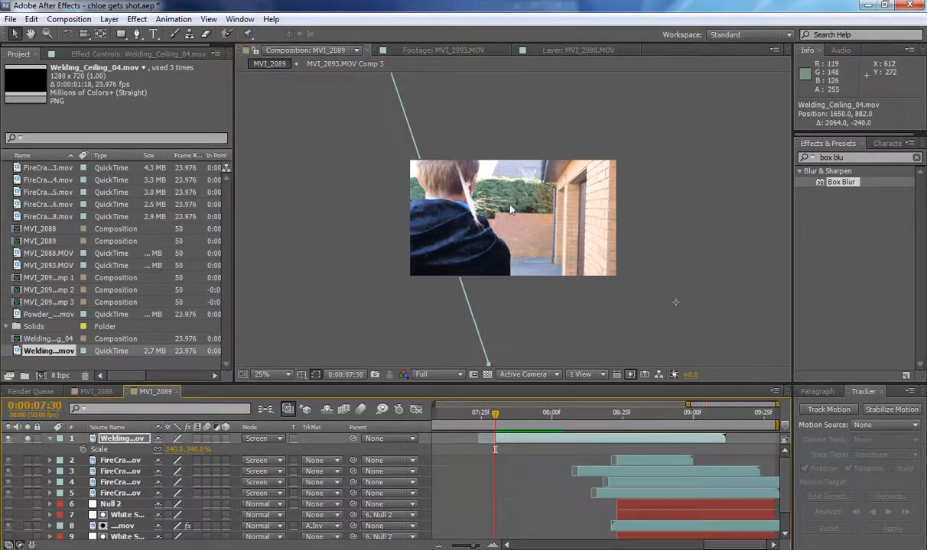
left_click_drag(511, 210, 478, 191)
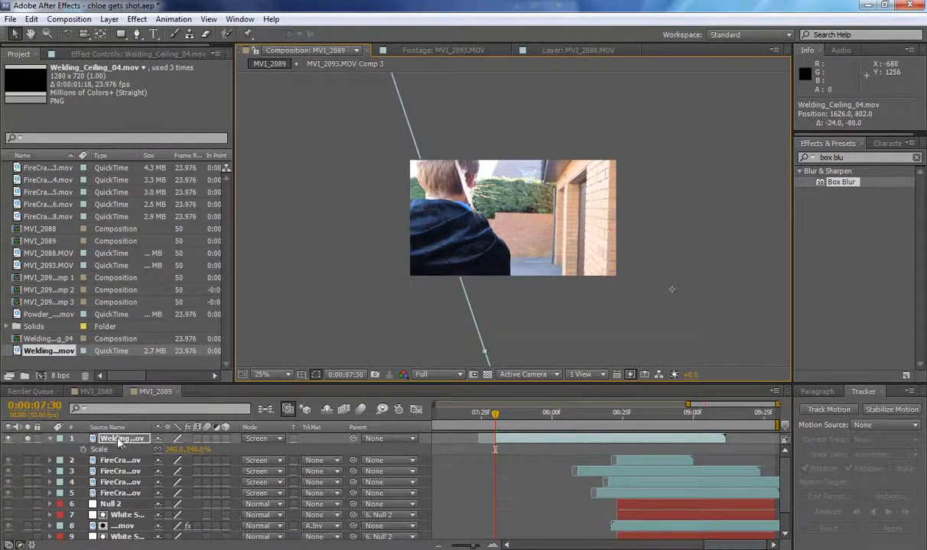
Make the Welding_Ceiling_04 layer 3D and rotate it to an orientation of 330.4°, 304.1°, 344.0°.
left_click(226, 440)
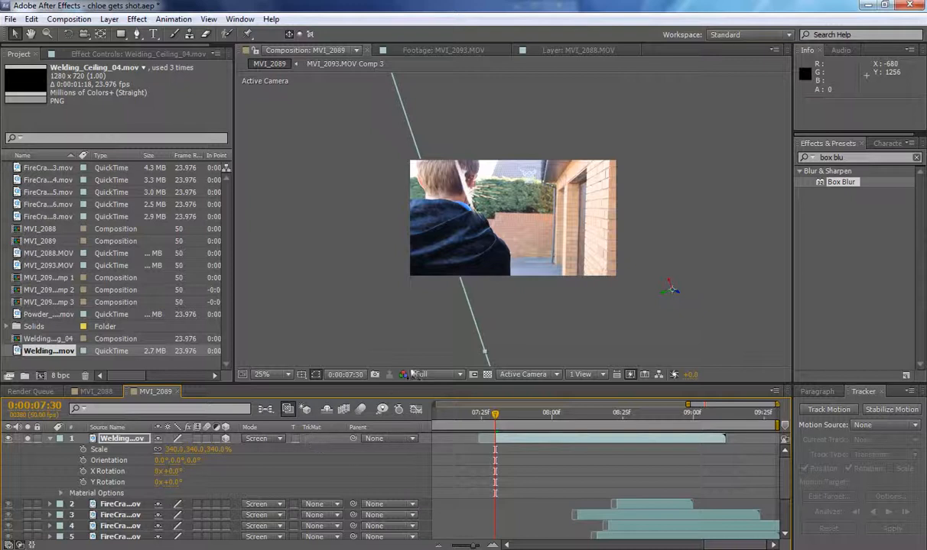
left_click(68, 33)
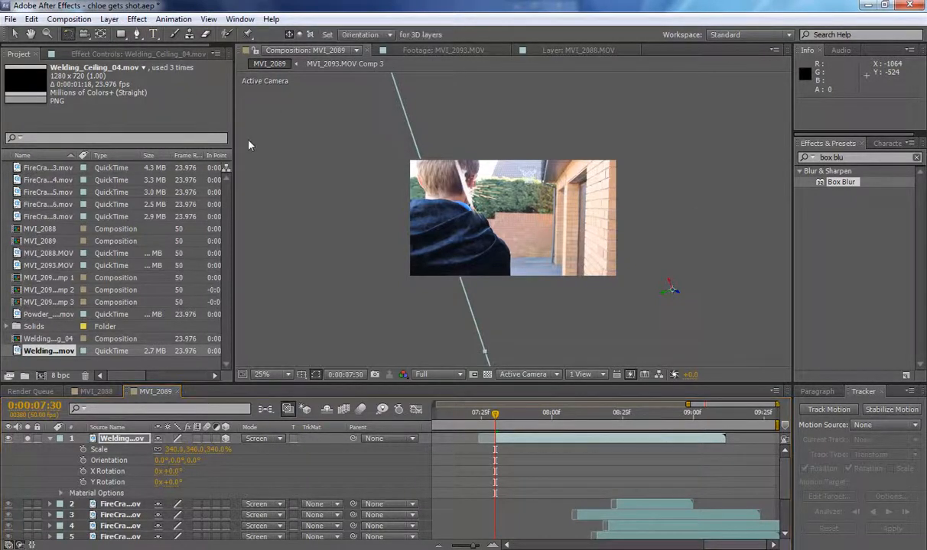
mouse_move(486, 357)
left_mouse_down()
mouse_move(498, 362)
mouse_move(490, 348)
left_mouse_up()
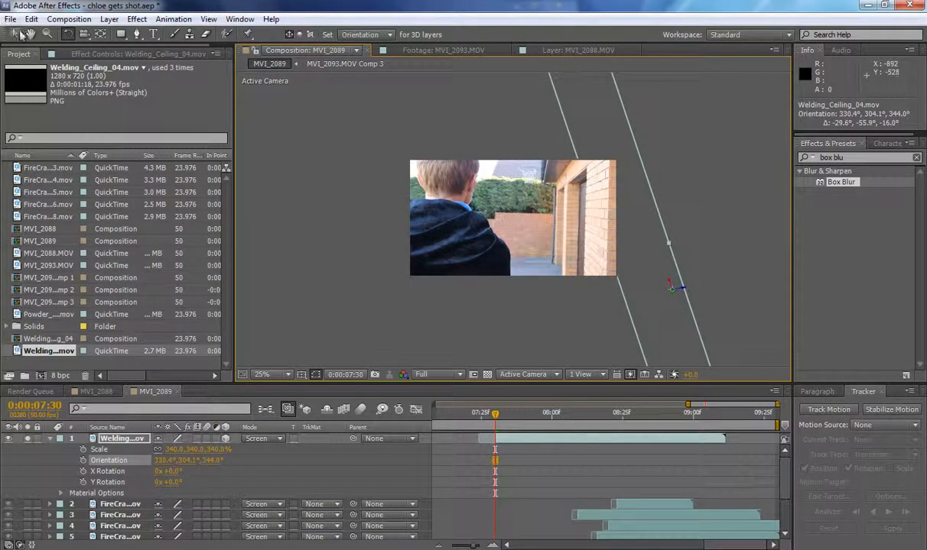
Move the 3D welding layer to position 1293.7, 1021.5, 0 beside the boy's head and rotate its Z orientation to 347.8°.
left_click(15, 34)
left_click_drag(586, 218, 513, 305)
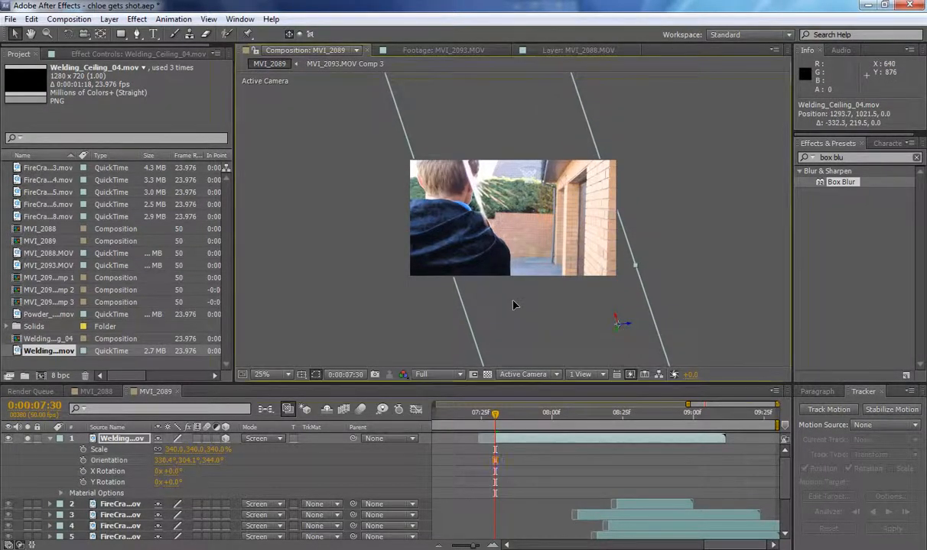
left_click(67, 34)
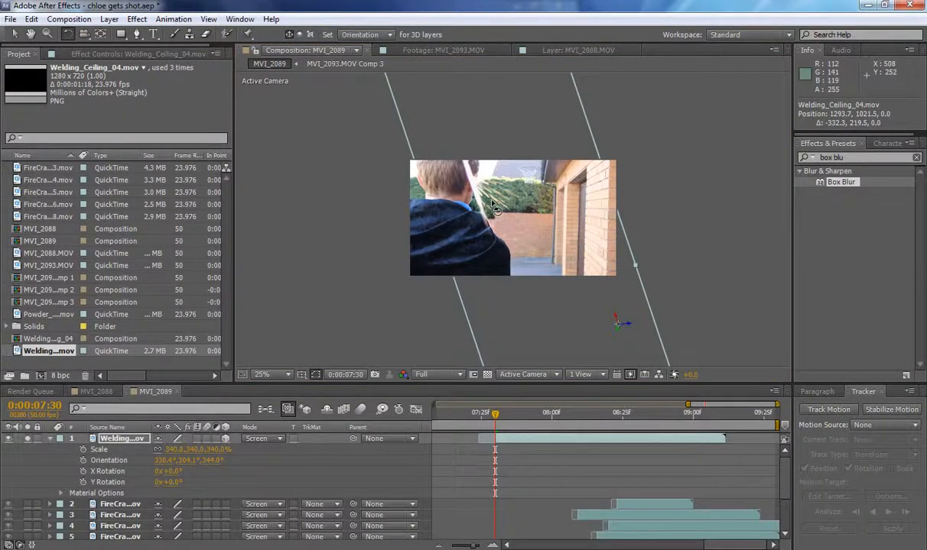
scroll(493, 207, "down", 5)
mouse_move(484, 159)
left_mouse_down()
mouse_move(479, 185)
mouse_move(487, 150)
mouse_move(484, 161)
left_mouse_up()
scroll(484, 180, "up", 5)
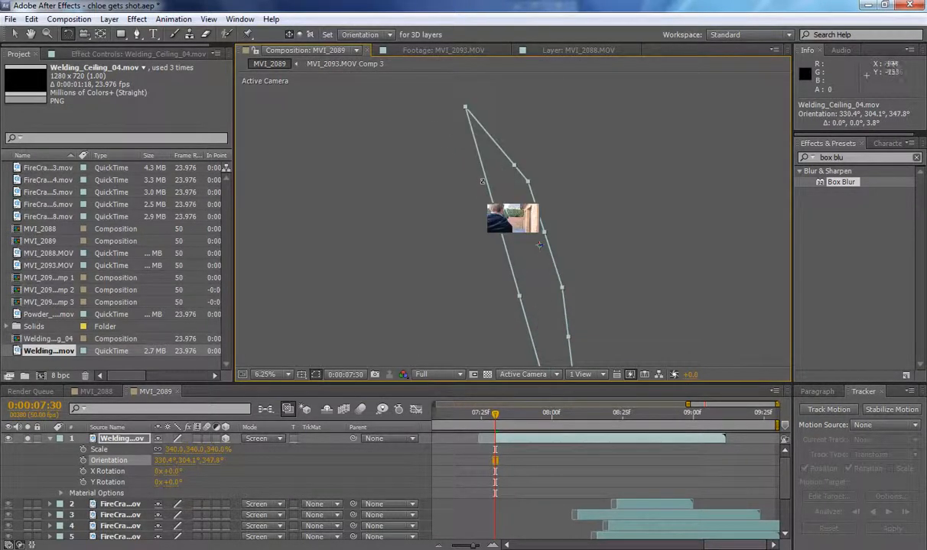
scroll(463, 190, "down", 3)
scroll(525, 192, "up", 2)
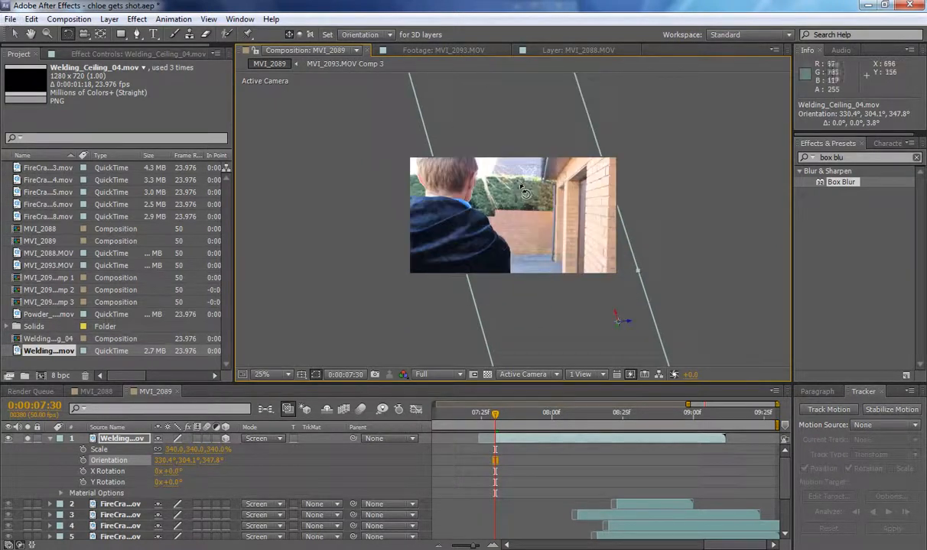
Move the 3D welding layer to position 1265.3, 1099.5, 0 beside the boy's neck and collapse its properties.
key("v")
left_click_drag(514, 222, 509, 257)
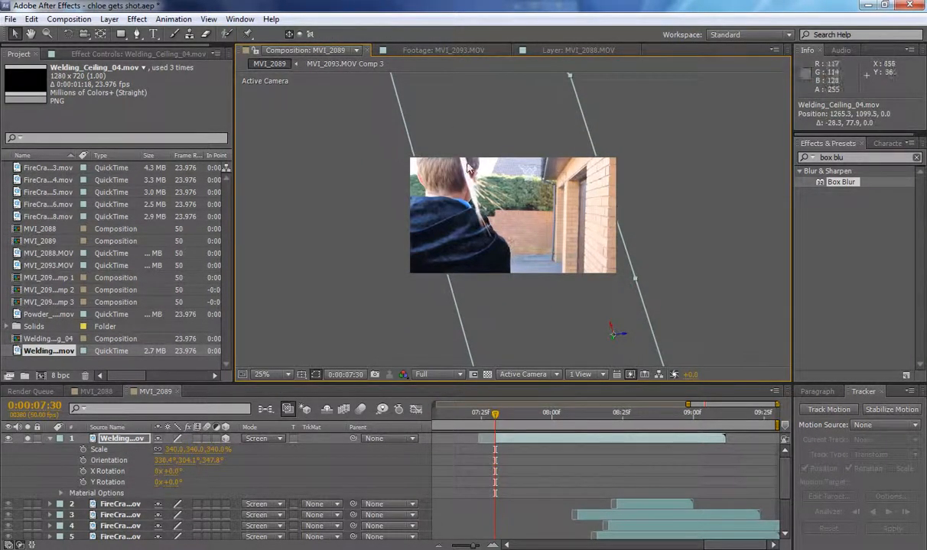
left_click(42, 439)
Try a duplicate of the White Solid matte above the welding layer as its alpha inverted matte, and delete the duplicate.
scroll(30, 440, "down", 1)
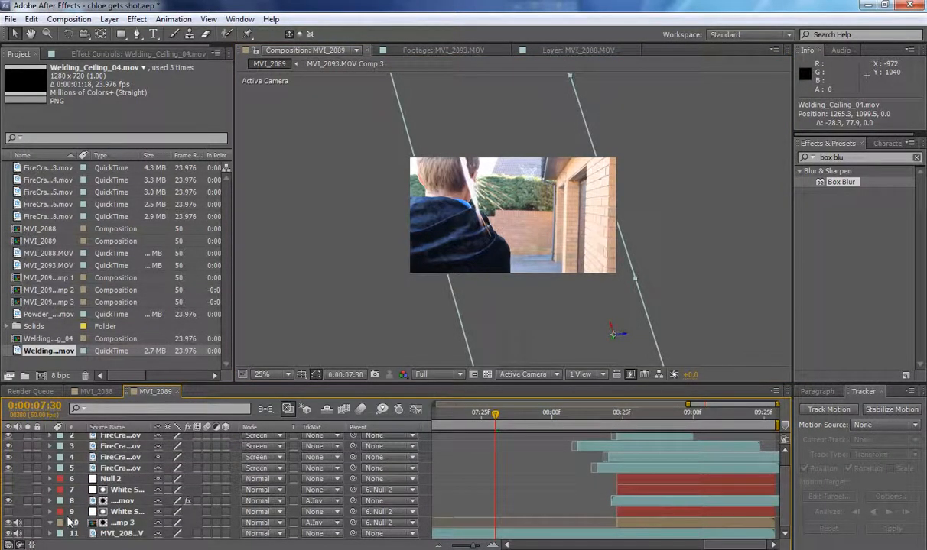
left_click(125, 491)
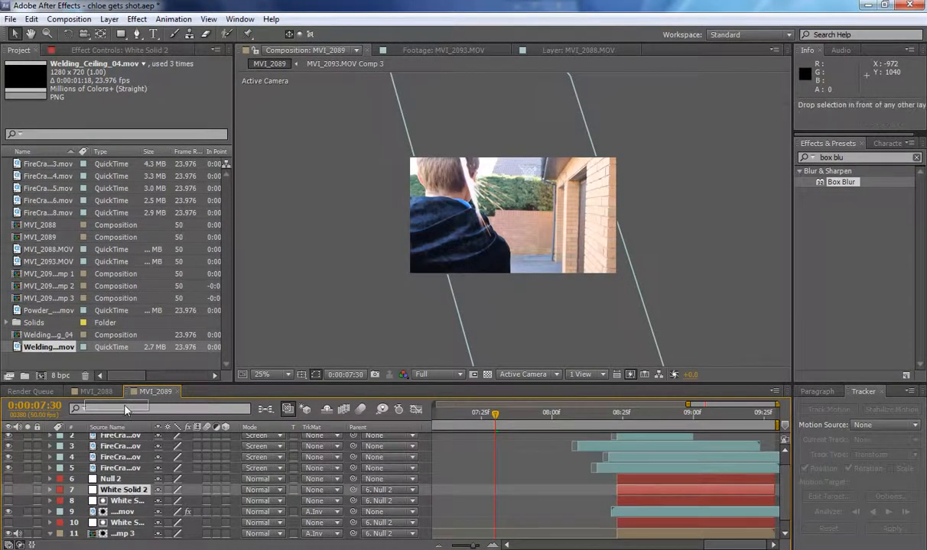
scroll(128, 435, "up", 1)
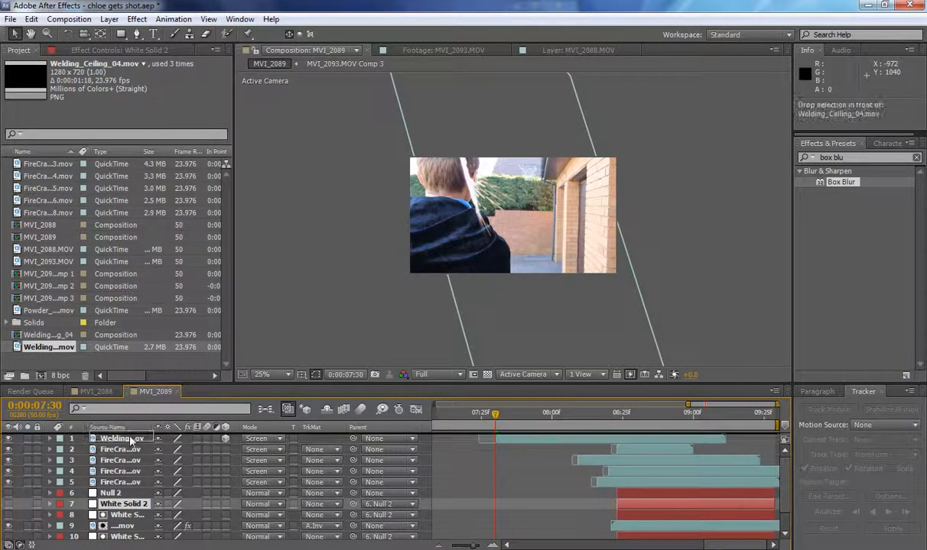
key("ctrl+shift+bracketright")
left_click(319, 450)
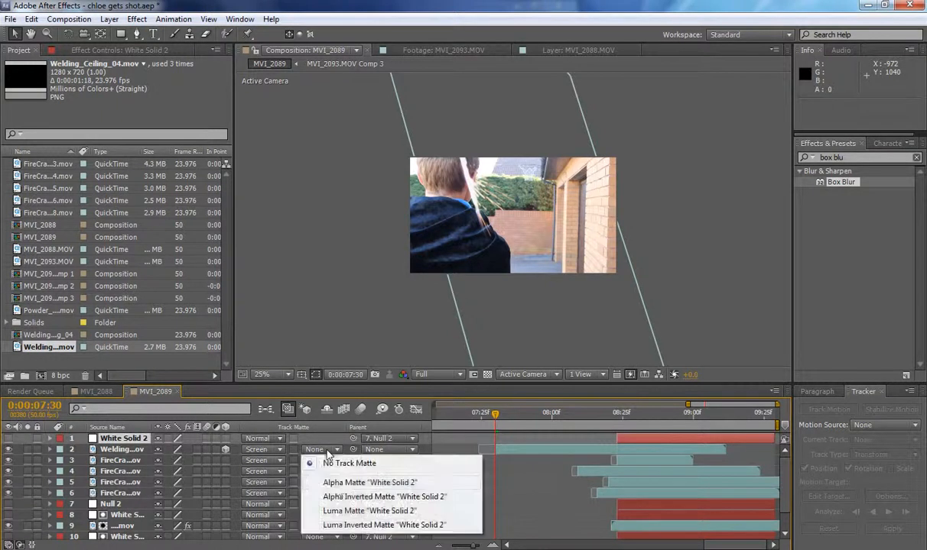
left_click(336, 496)
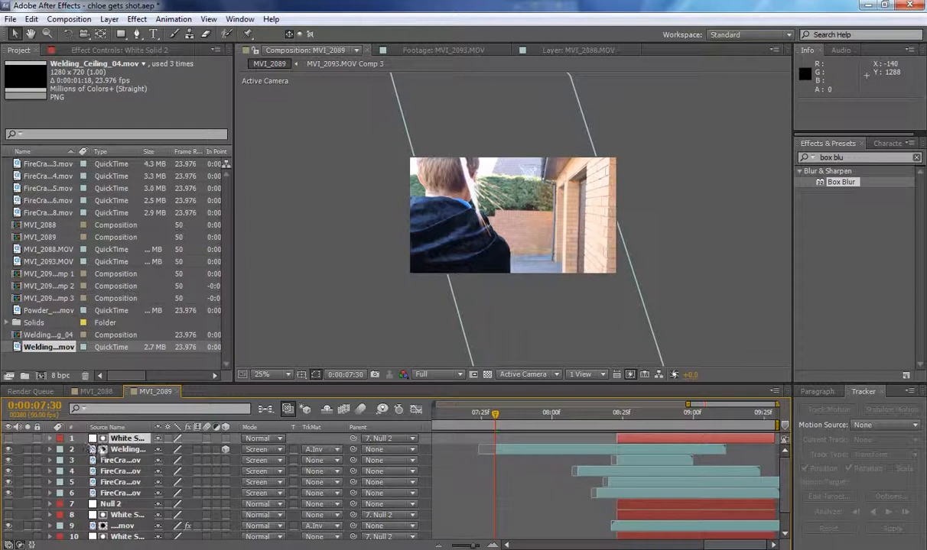
key("Delete")
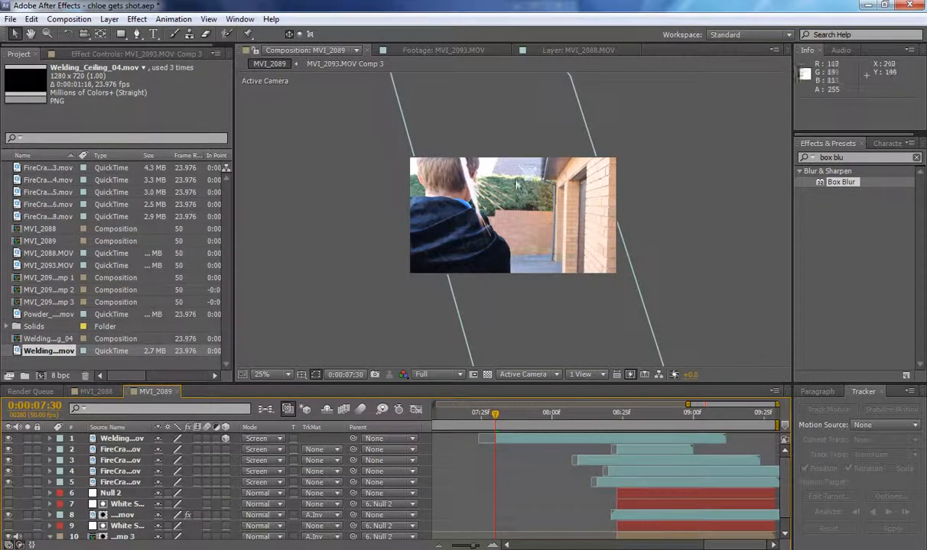
Nudge the welding layer to position 1262.5, 1105.1, 0 and draw a closed 13-point mask on it around the boy's head and body.
mouse_move(507, 190)
left_mouse_down()
mouse_move(526, 193)
mouse_move(508, 191)
left_mouse_up()
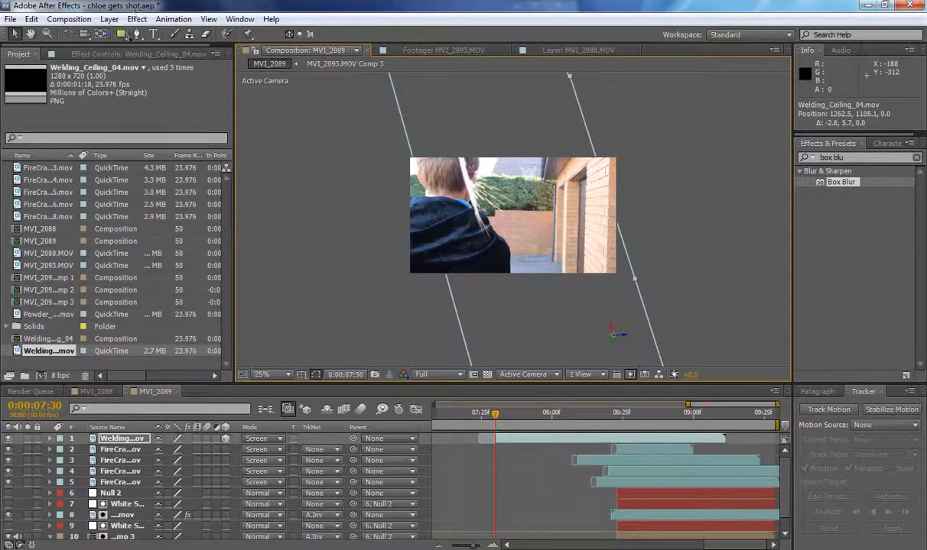
key("g")
left_click(478, 156)
left_click(476, 178)
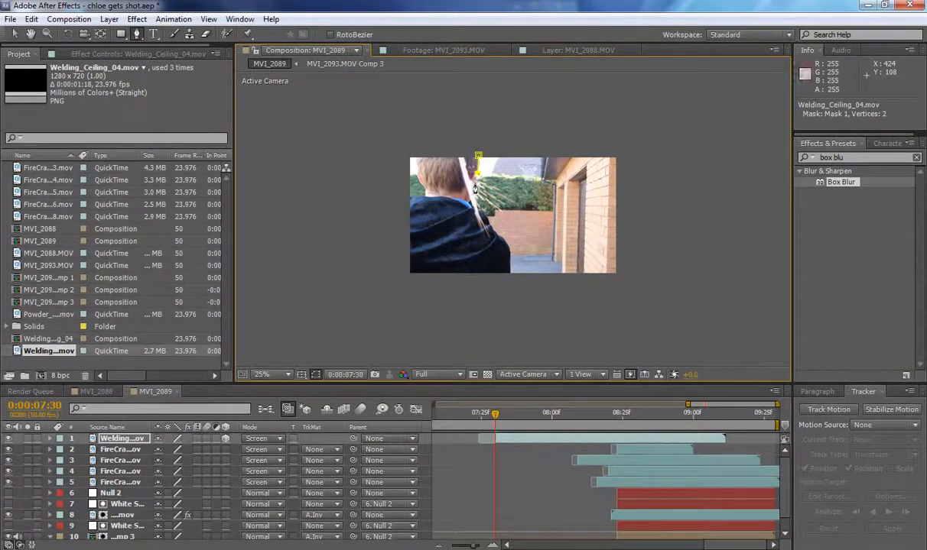
left_click(479, 209)
left_click(487, 216)
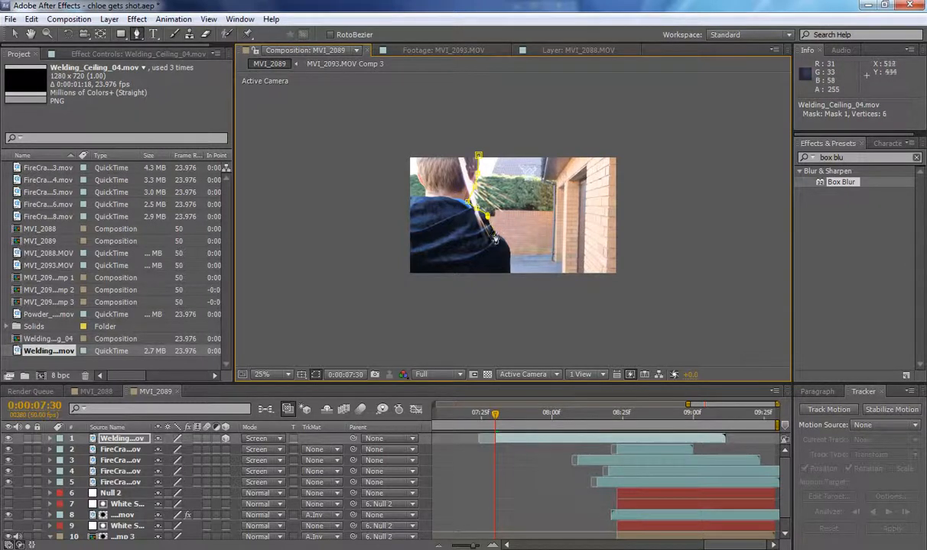
left_click(496, 235)
left_click(509, 248)
left_click(511, 283)
left_click(446, 284)
left_click(362, 271)
left_click(387, 162)
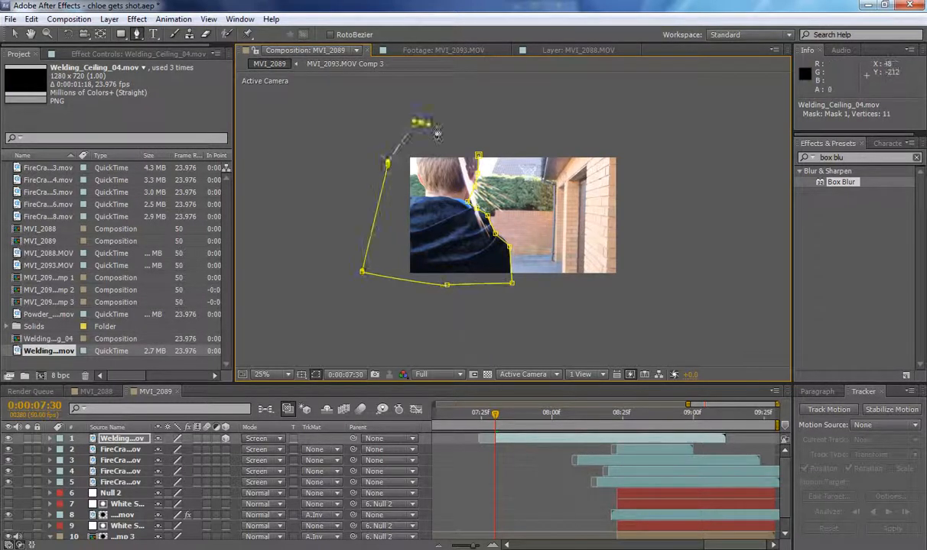
left_click(413, 122)
left_click(427, 123)
left_click(480, 158)
left_click(14, 34)
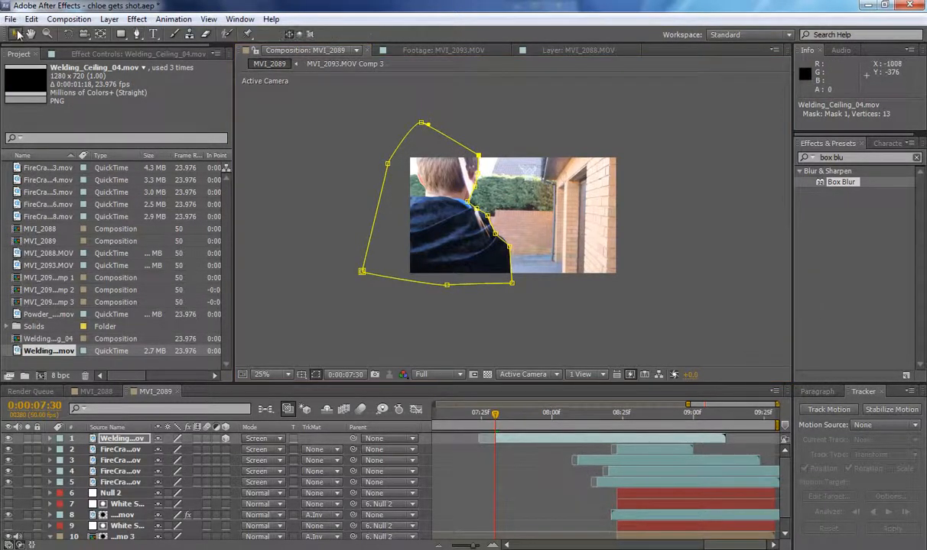
Invert the welding layer's mask and set its feather to 1 pixel.
key("f")
left_click(202, 449)
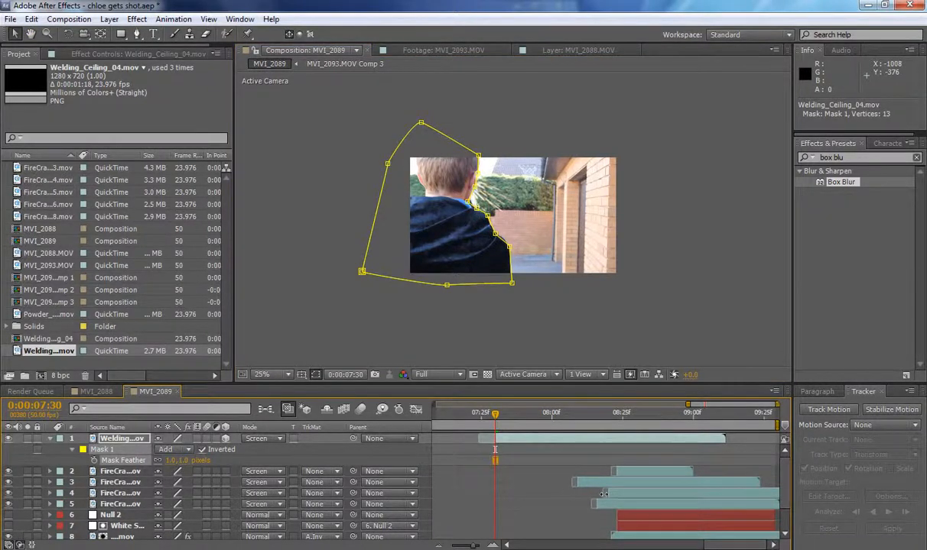
left_click(540, 474)
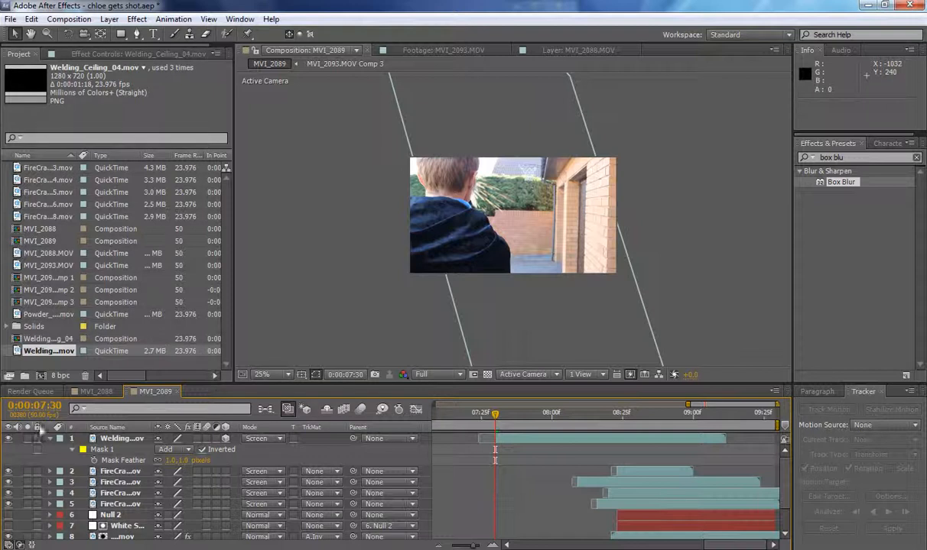
left_click(51, 439)
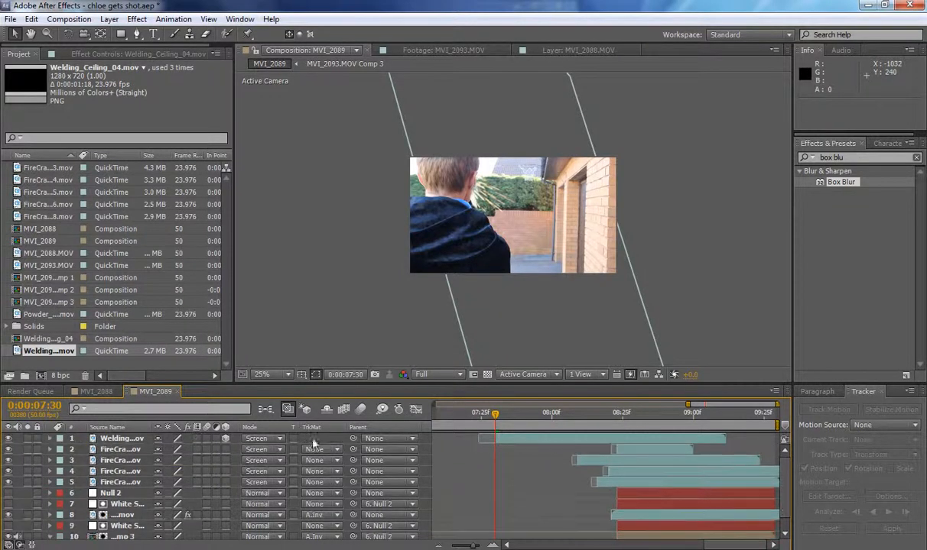
Parent the welding layer to Null 2 and check its movement up to about 0:00:08:12.
left_click_drag(353, 442, 122, 493)
left_click_drag(495, 418, 590, 416)
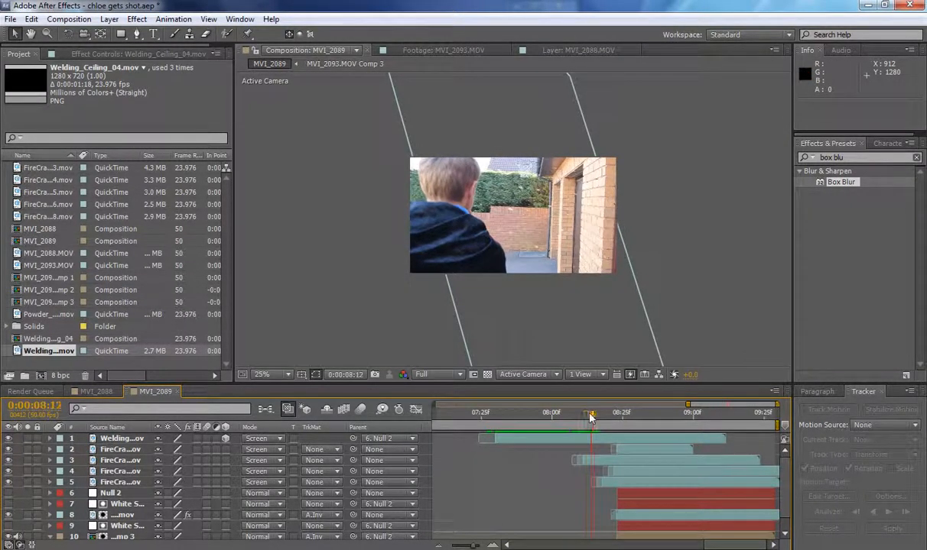
At 0:00:08:15, rotate the welding layer to an orientation of 72.4°, 340.0°, 105.8°.
key("g")
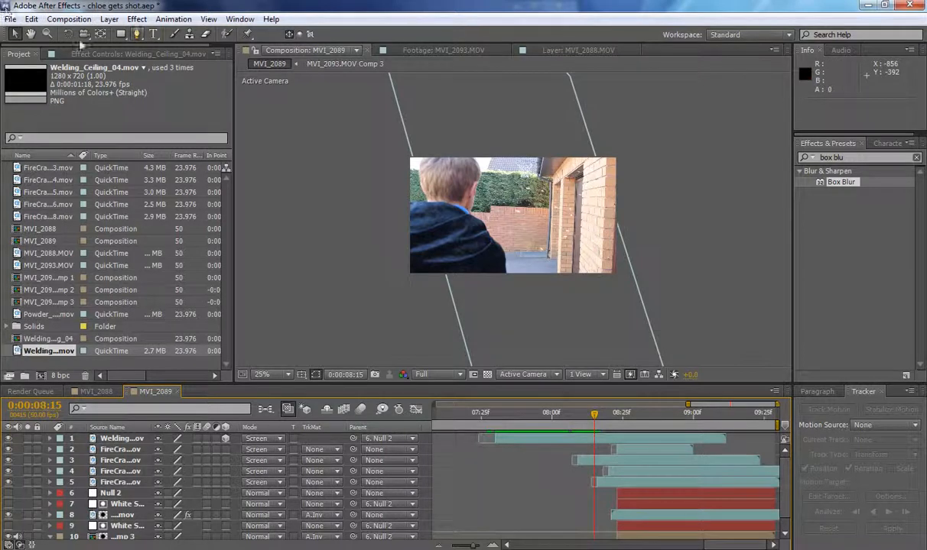
key("w")
left_click(127, 438)
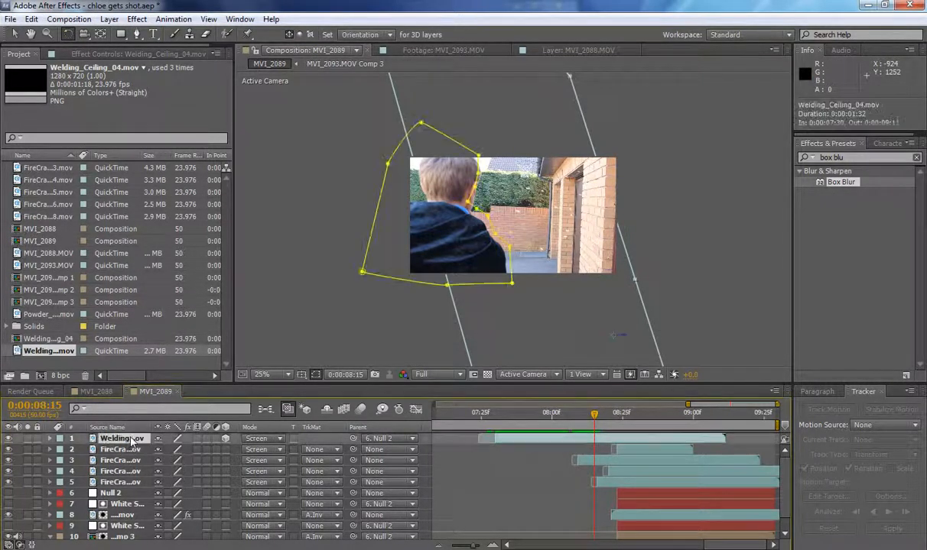
mouse_move(636, 283)
left_mouse_down()
mouse_move(630, 275)
mouse_move(638, 279)
left_mouse_up()
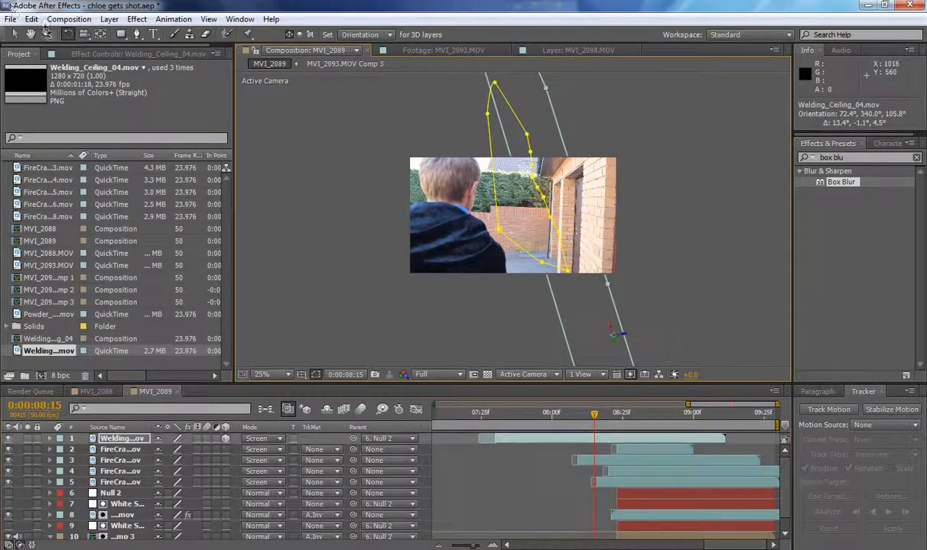
Shift the rotated welding layer back over the boy and delete its mask.
left_click(16, 35)
left_click_drag(604, 325, 519, 308)
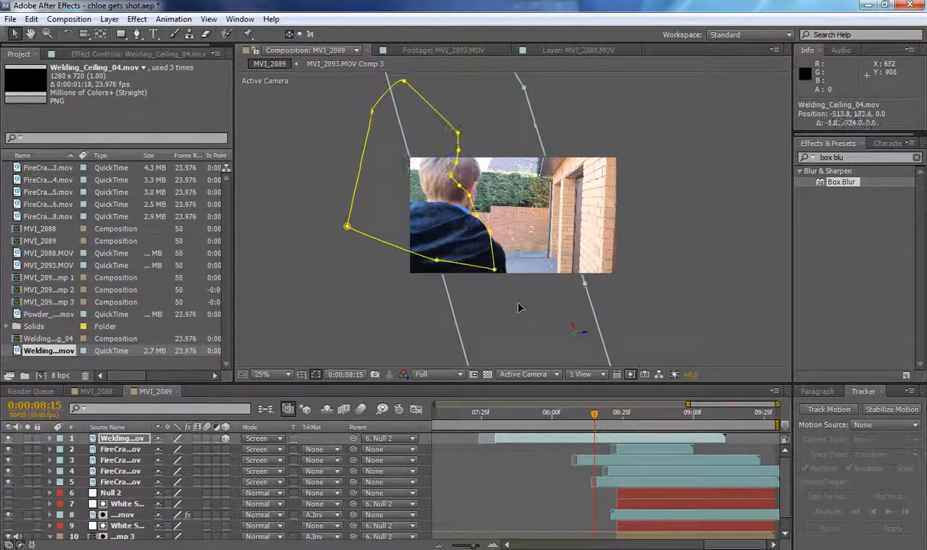
double_click(451, 177)
key("Delete")
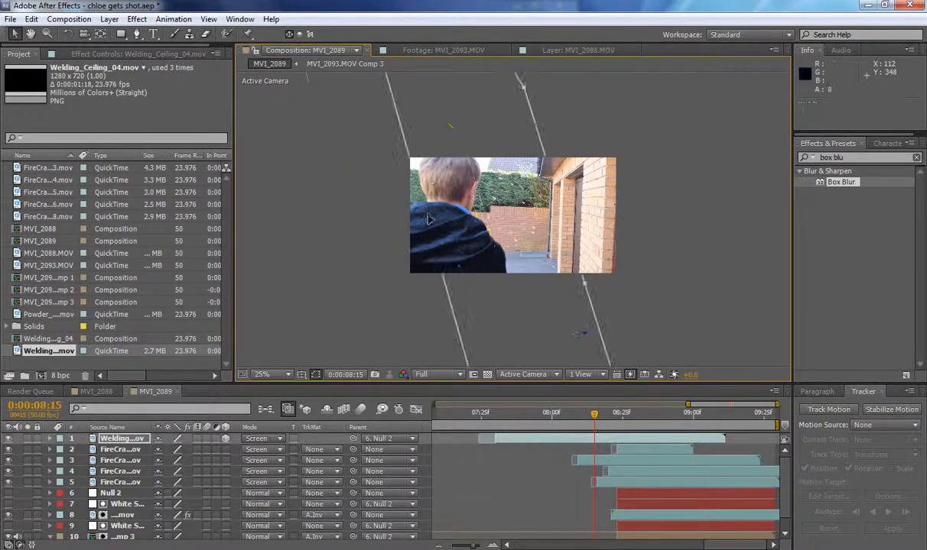
Nudge the welding sparks down over the boy's shoulder, and delay and trim their layer to end at 0:00:08:26.
left_click_drag(596, 417, 512, 417)
mouse_move(457, 249)
left_mouse_down()
mouse_move(471, 269)
mouse_move(465, 255)
left_mouse_up()
left_click_drag(512, 416, 625, 425)
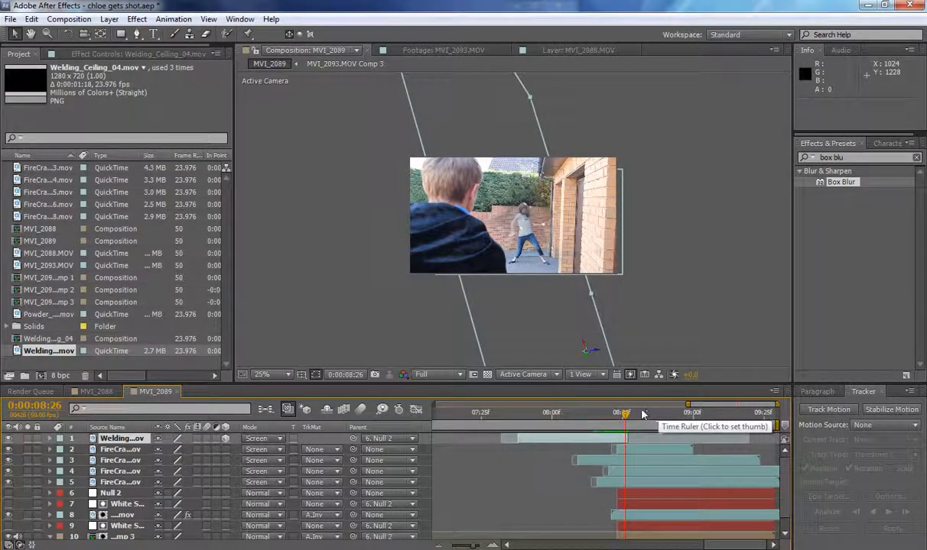
Preview the welding sparks in MVI_2089 and compare them with the dust and firecracker hits around 0:00:08:40 in MVI_2088.
left_click_drag(625, 414, 528, 422)
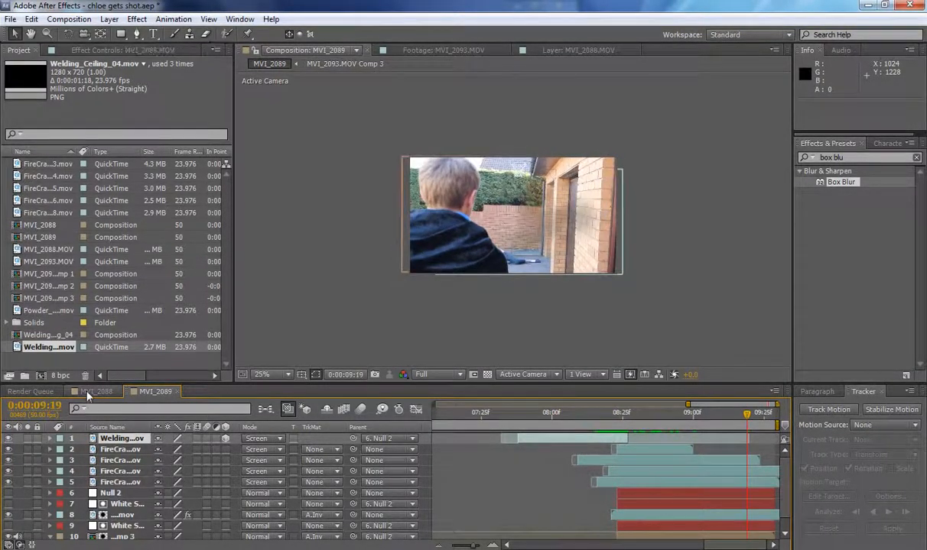
left_click(96, 392)
mouse_move(724, 416)
left_mouse_down()
mouse_move(757, 417)
mouse_move(725, 418)
mouse_move(726, 409)
left_mouse_up()
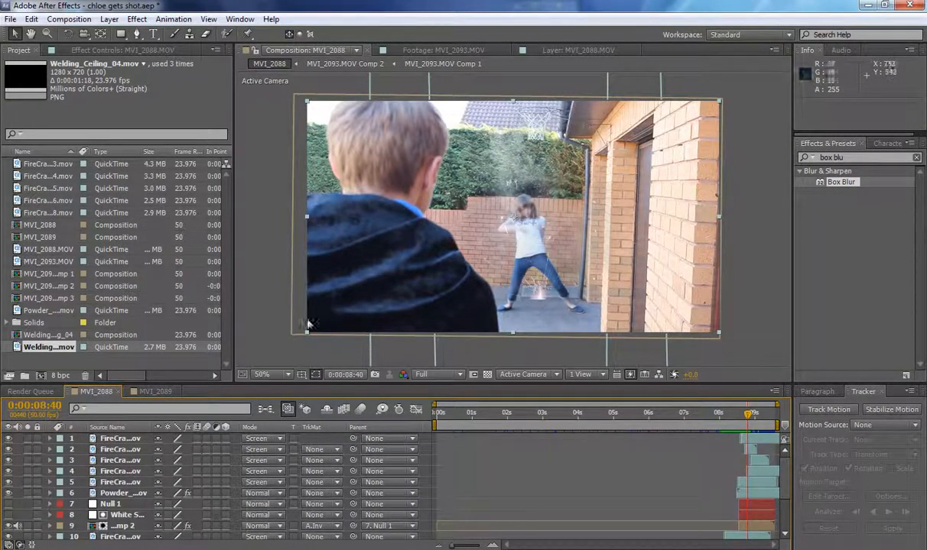
left_click(154, 392)
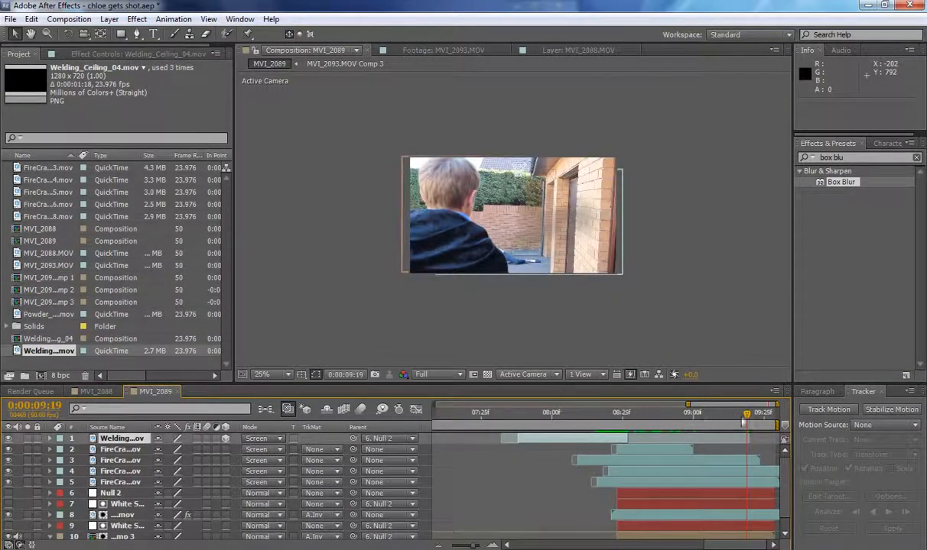
At 0:00:07:44, draw a closed 13-point mask on the welding layer along the boy's face and shoulder and around his body.
left_click_drag(746, 414, 530, 411)
left_click_drag(560, 412, 534, 394)
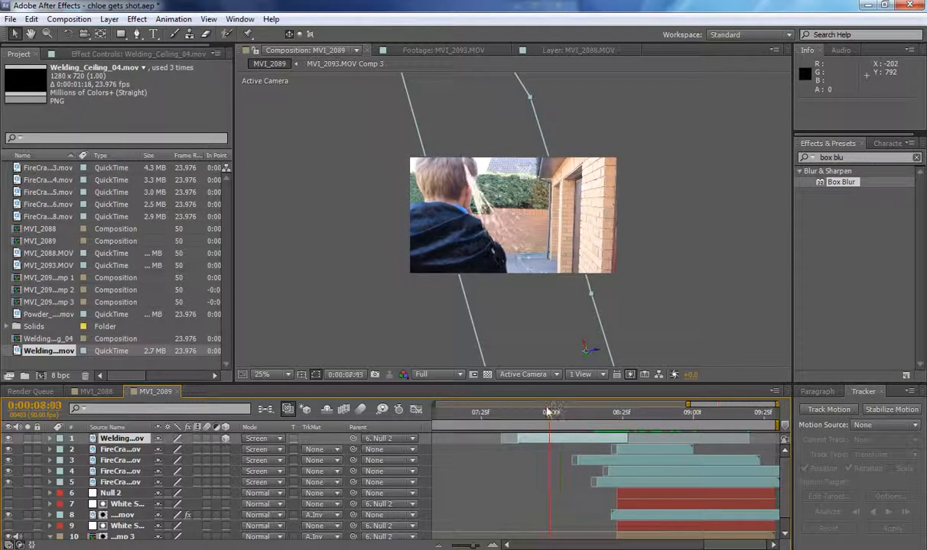
left_click(137, 34)
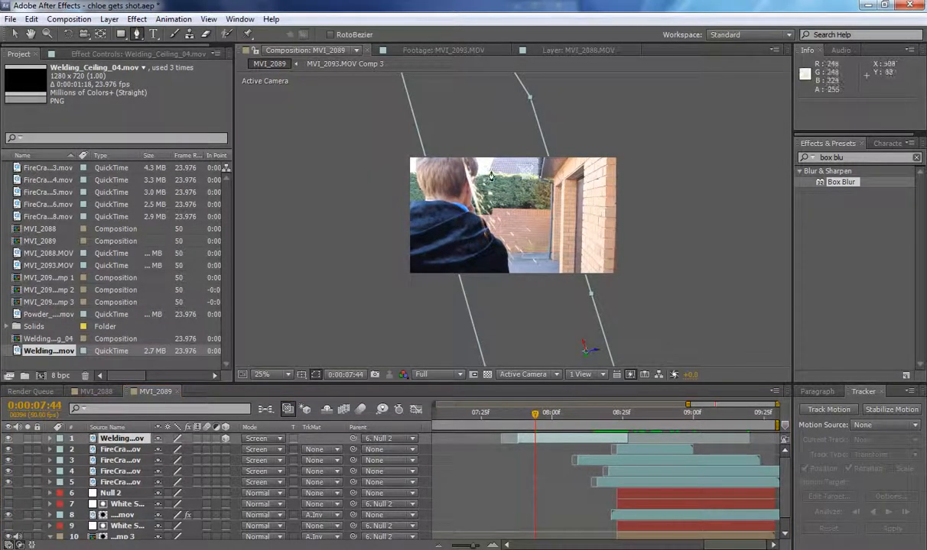
left_click(474, 149)
left_click(479, 167)
left_click(474, 185)
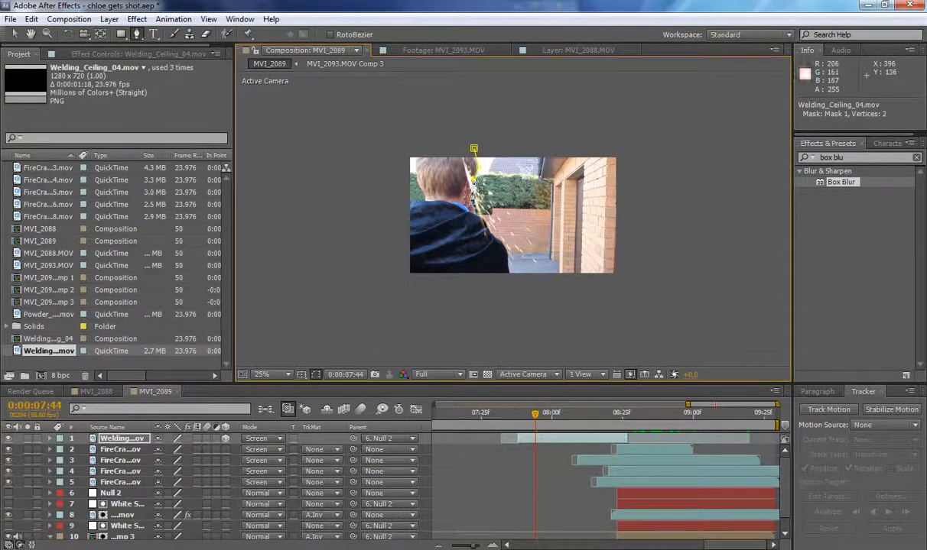
left_click(473, 203)
left_click(471, 219)
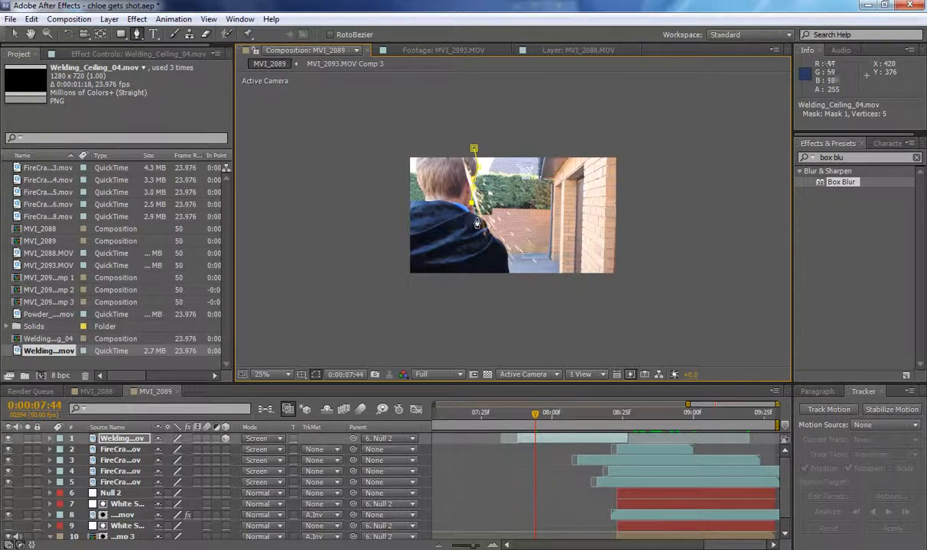
left_click(483, 223)
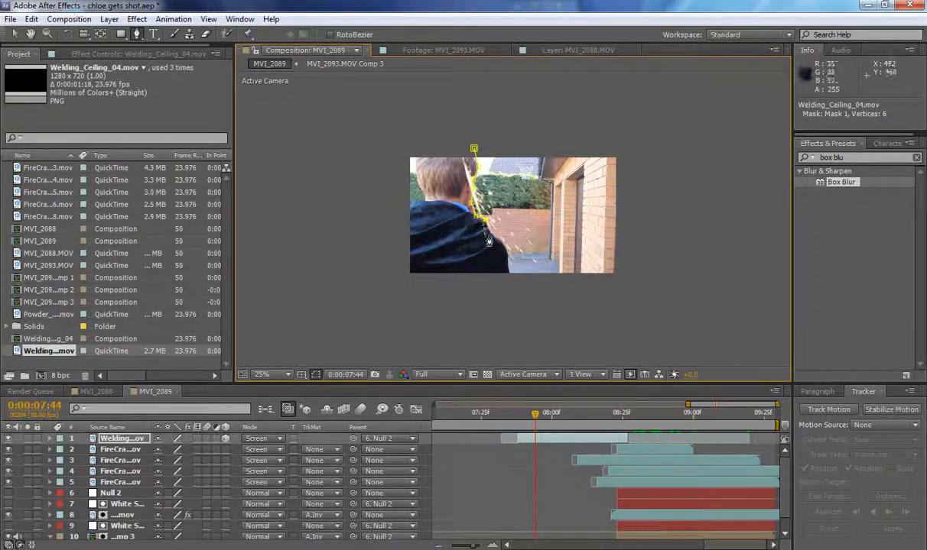
left_click(490, 233)
left_click(501, 244)
left_click(505, 251)
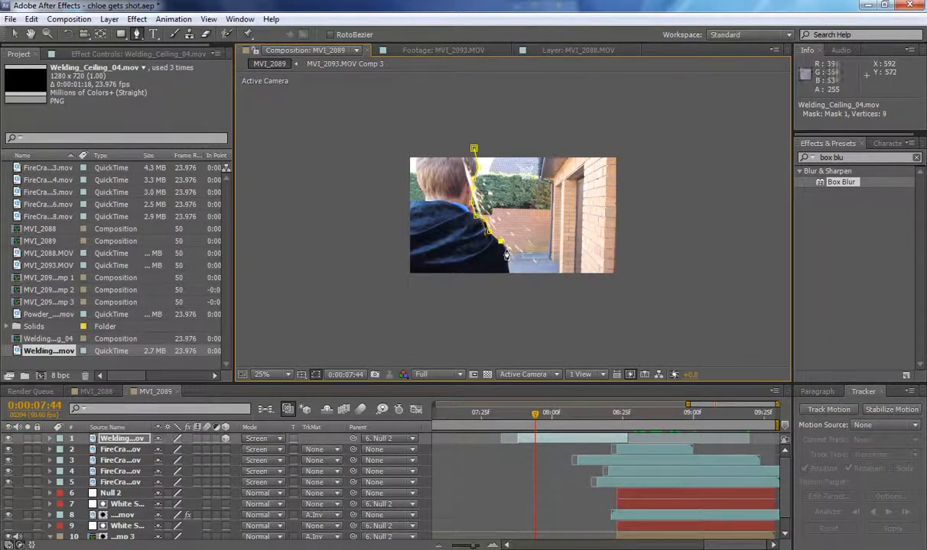
left_click(510, 281)
left_click(396, 293)
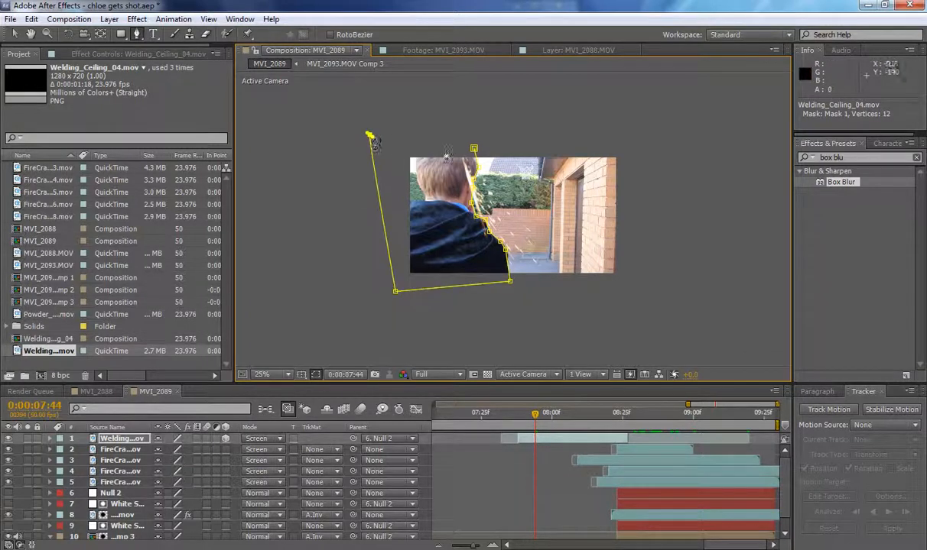
left_click(370, 136)
left_click(474, 149)
left_click(14, 34)
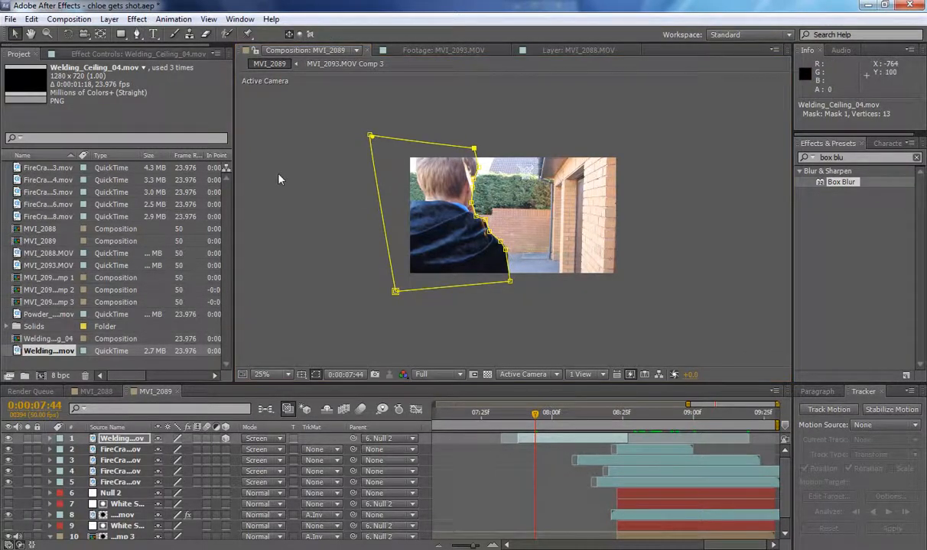
Invert the new welding layer mask, hide the mask outlines in the viewer and set the mask feather to 2 pixels.
key("f")
left_click(203, 450)
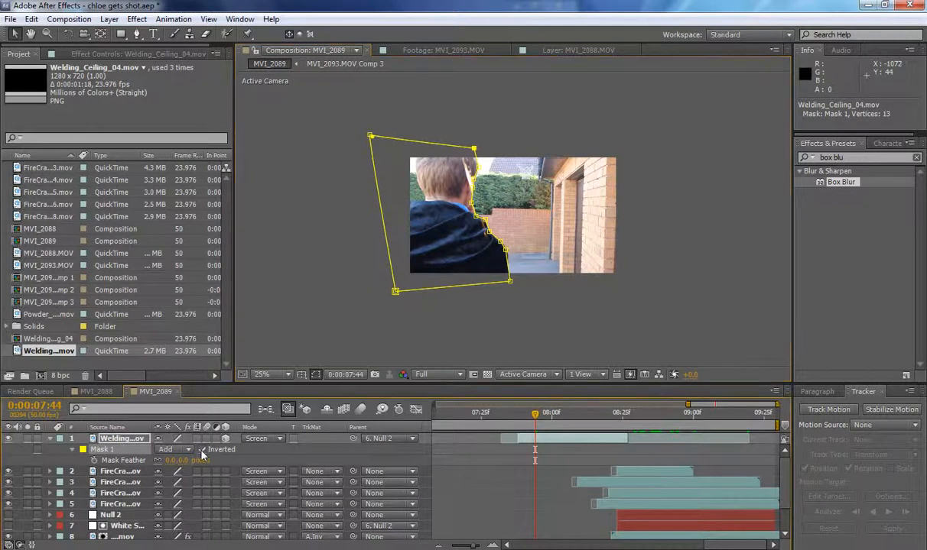
left_click(316, 376)
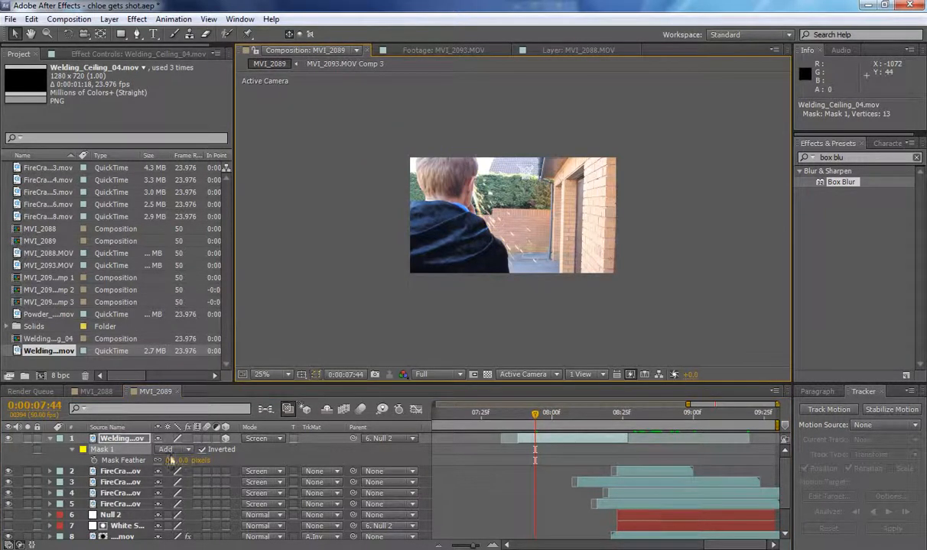
mouse_move(182, 461)
left_mouse_down()
mouse_move(190, 459)
mouse_move(182, 458)
left_mouse_up()
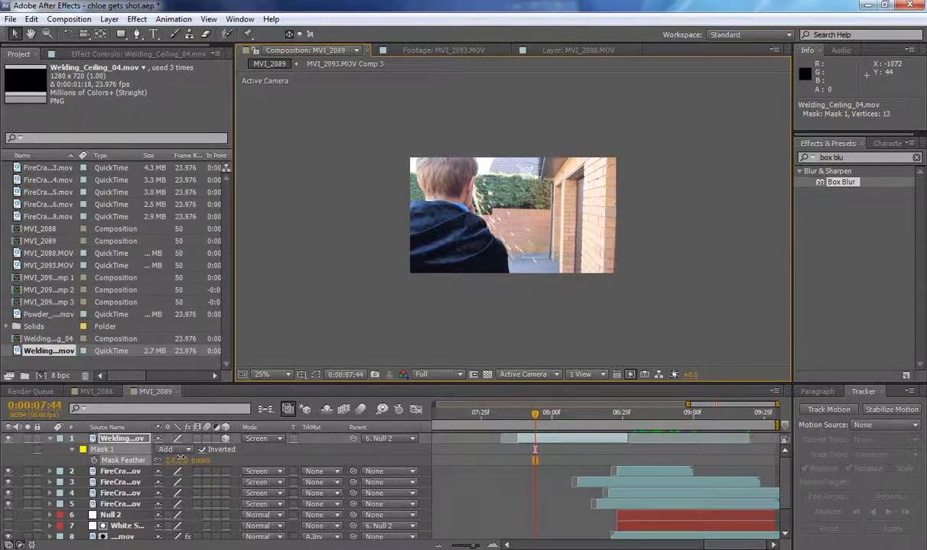
left_click(51, 439)
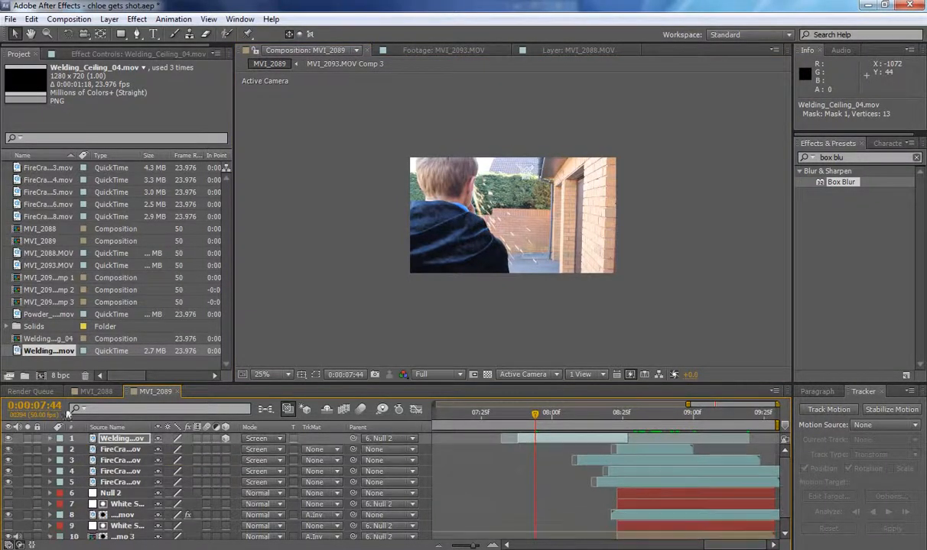
Preview the masked welding sparks around 0:00:07:43.
left_click(532, 416)
mouse_move(532, 417)
left_mouse_down()
mouse_move(497, 418)
mouse_move(579, 431)
mouse_move(528, 421)
mouse_move(589, 421)
mouse_move(642, 435)
mouse_move(631, 421)
mouse_move(520, 428)
mouse_move(730, 419)
mouse_move(485, 422)
mouse_move(778, 419)
mouse_move(726, 396)
mouse_move(533, 423)
left_mouse_up()
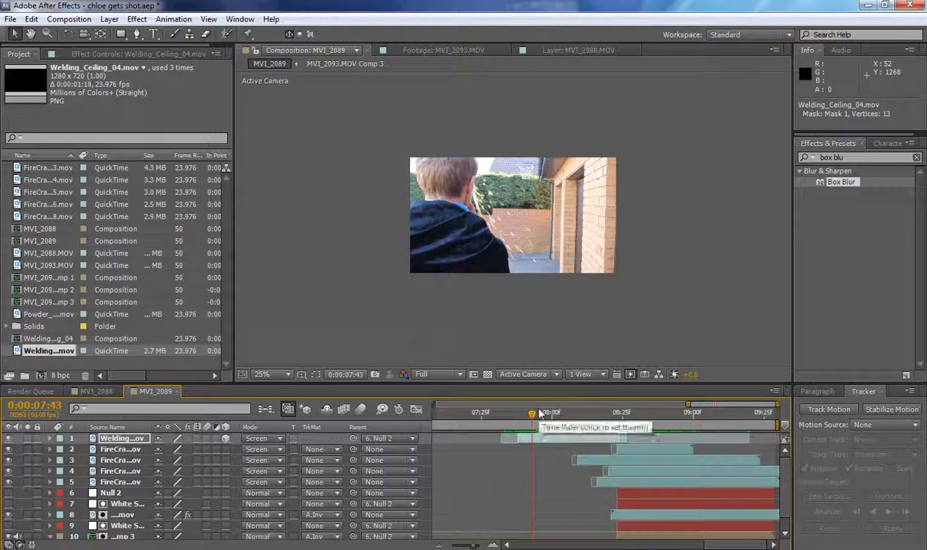